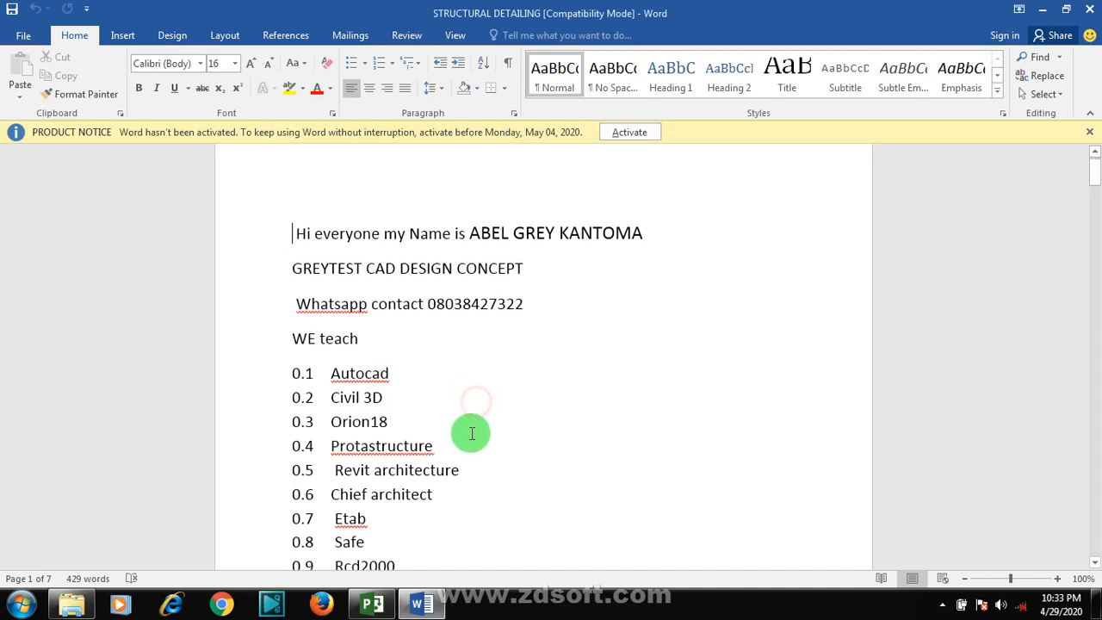
pyautogui.scroll(1, 366, 212)
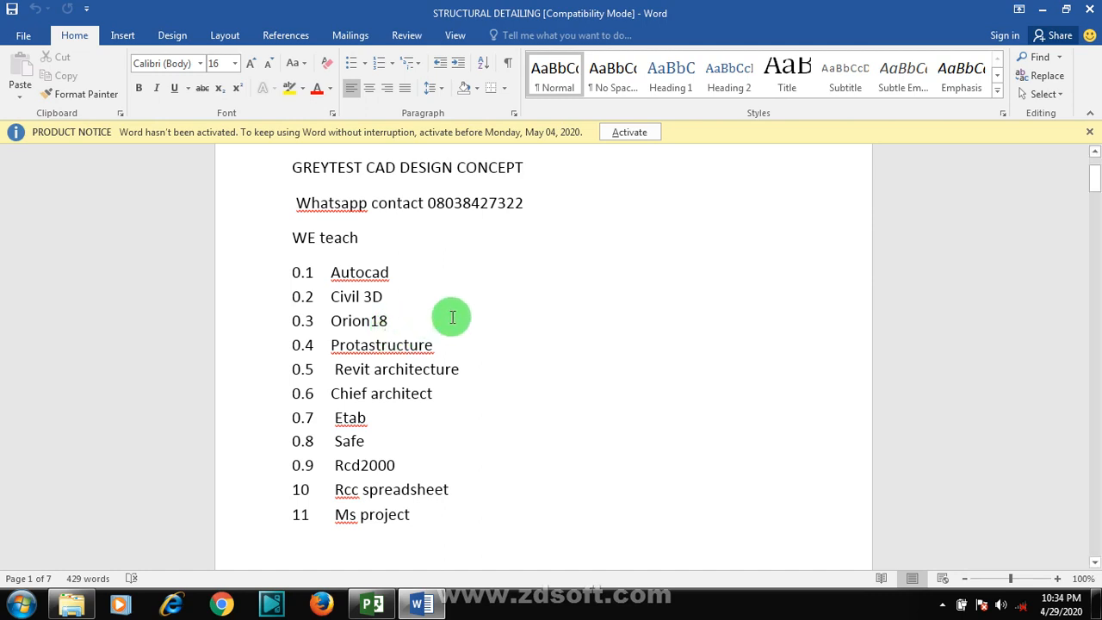
pyautogui.scroll(3, 444, 289)
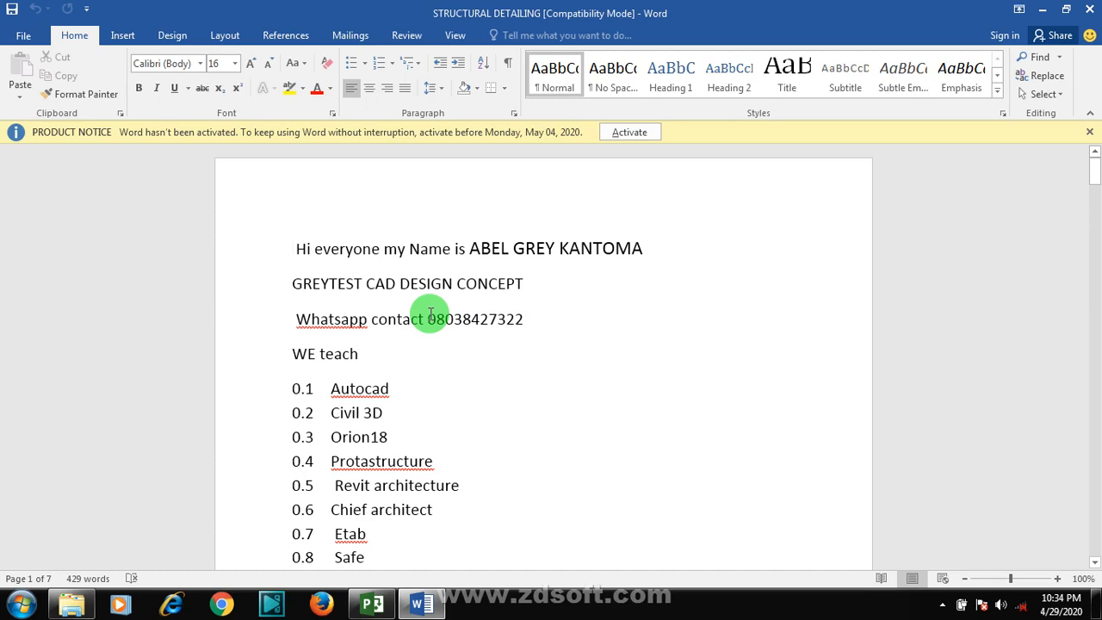
pyautogui.scroll(-3, 475, 378)
pyautogui.scroll(2, 411, 515)
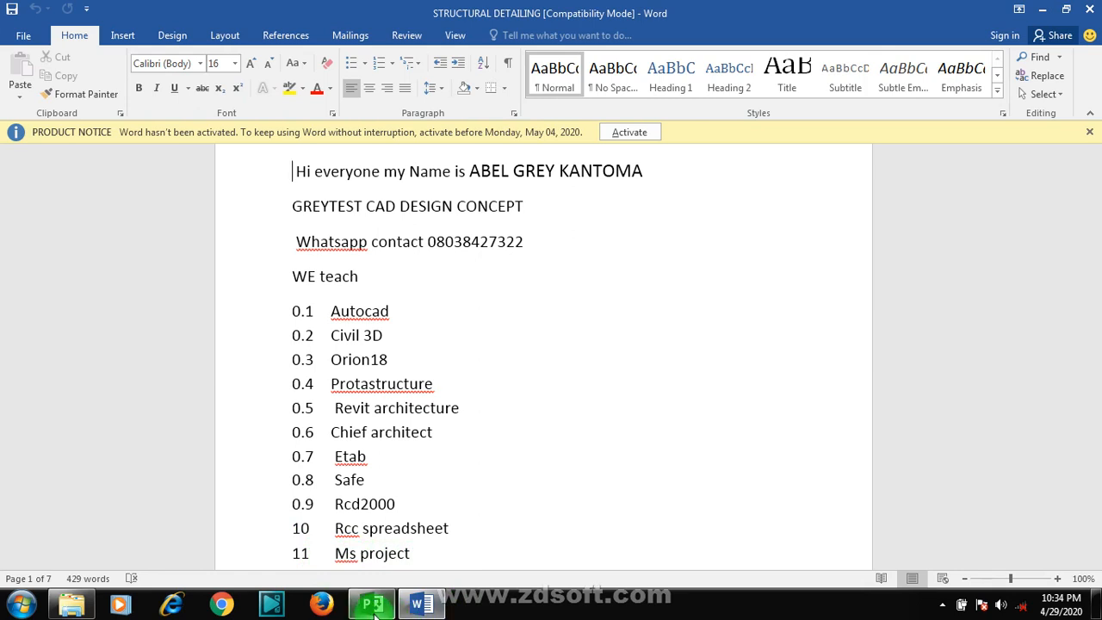
# Switch to Microsoft Project and create a new blank project.
pyautogui.click(373, 609)
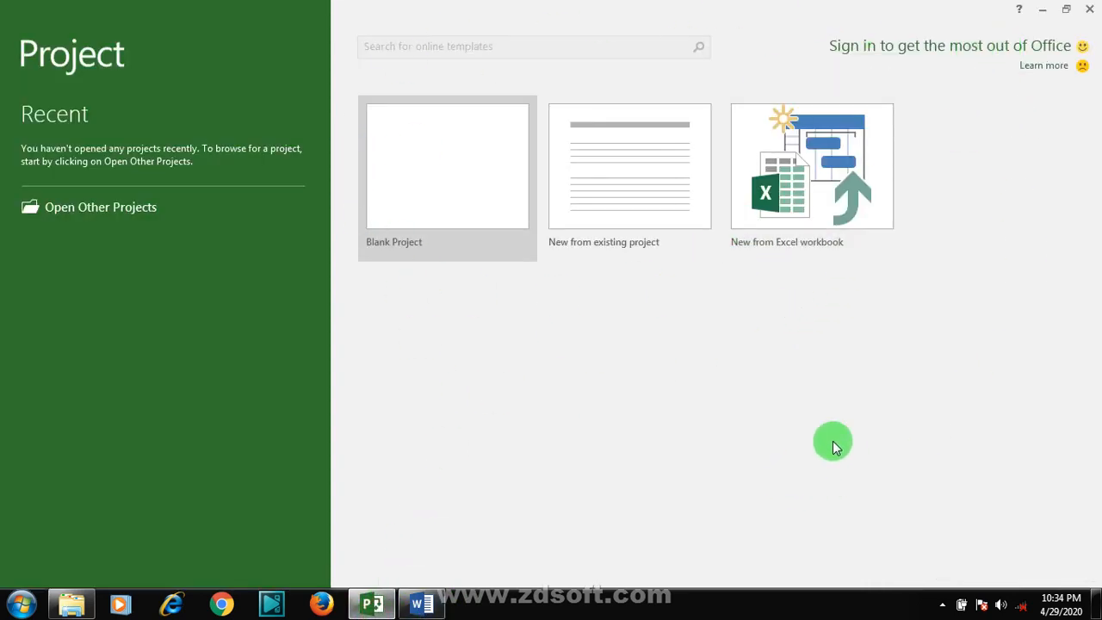
pyautogui.click(456, 207)
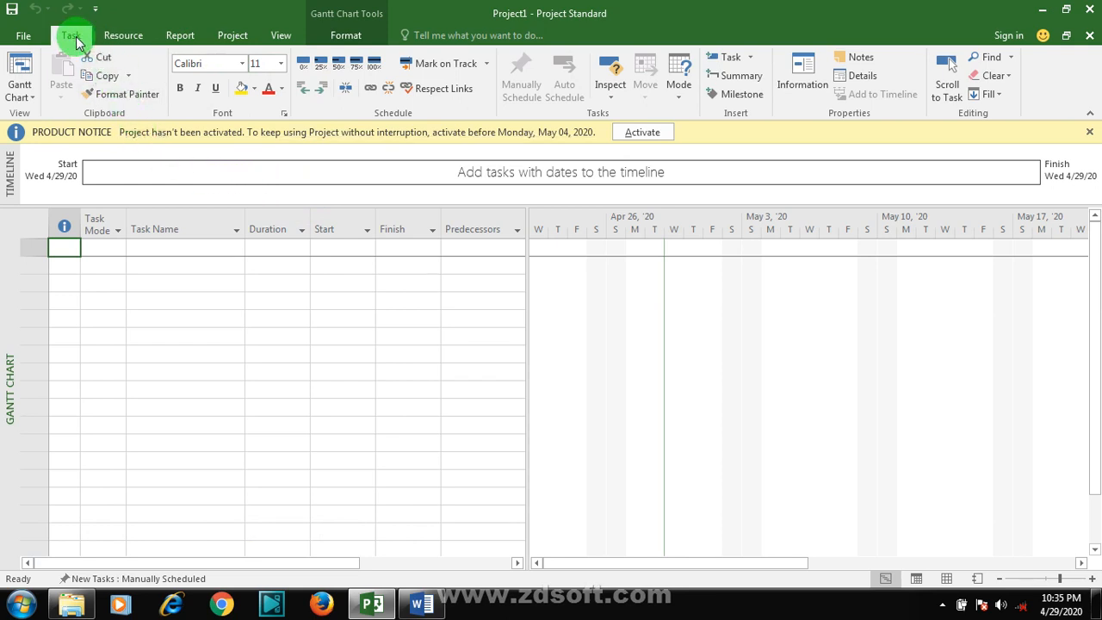
pyautogui.click(131, 39)
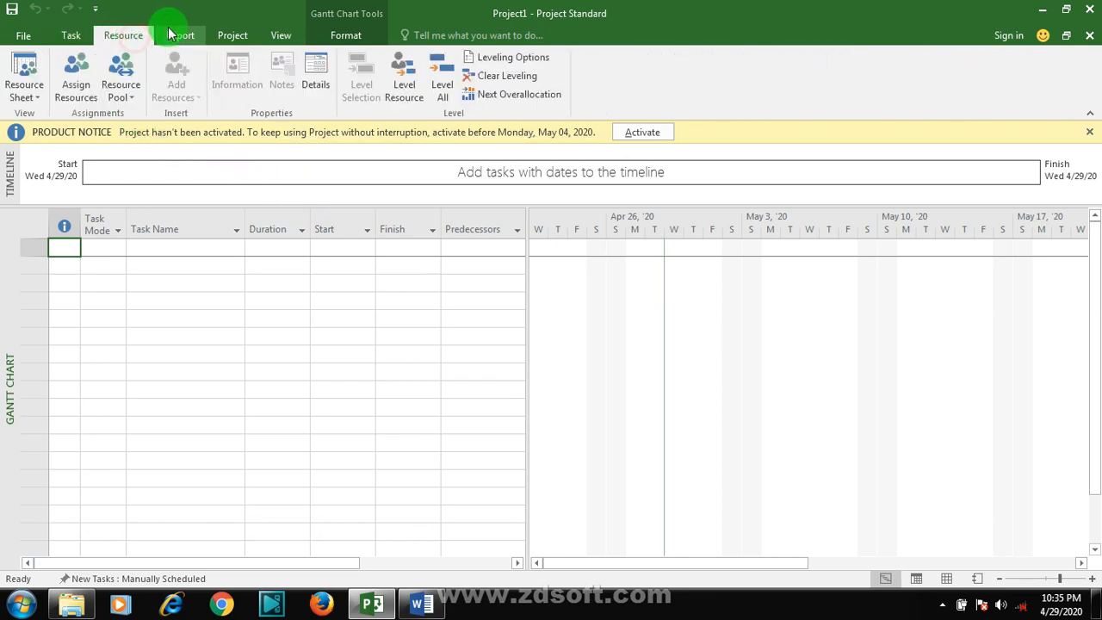
pyautogui.click(179, 37)
pyautogui.click(233, 36)
pyautogui.click(284, 34)
pyautogui.click(366, 38)
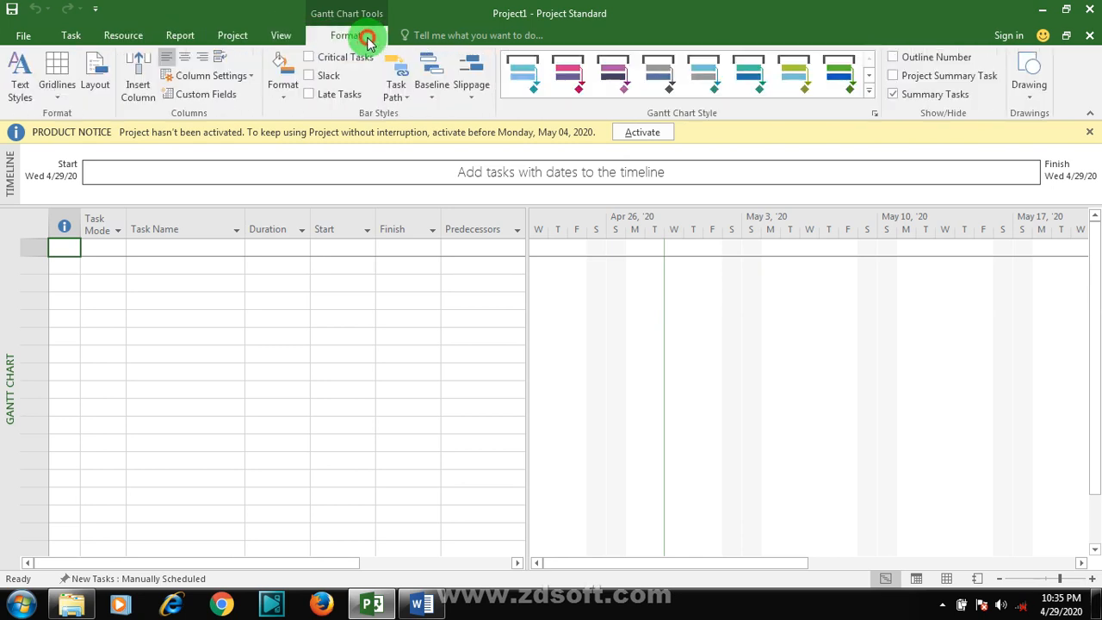
pyautogui.click(28, 36)
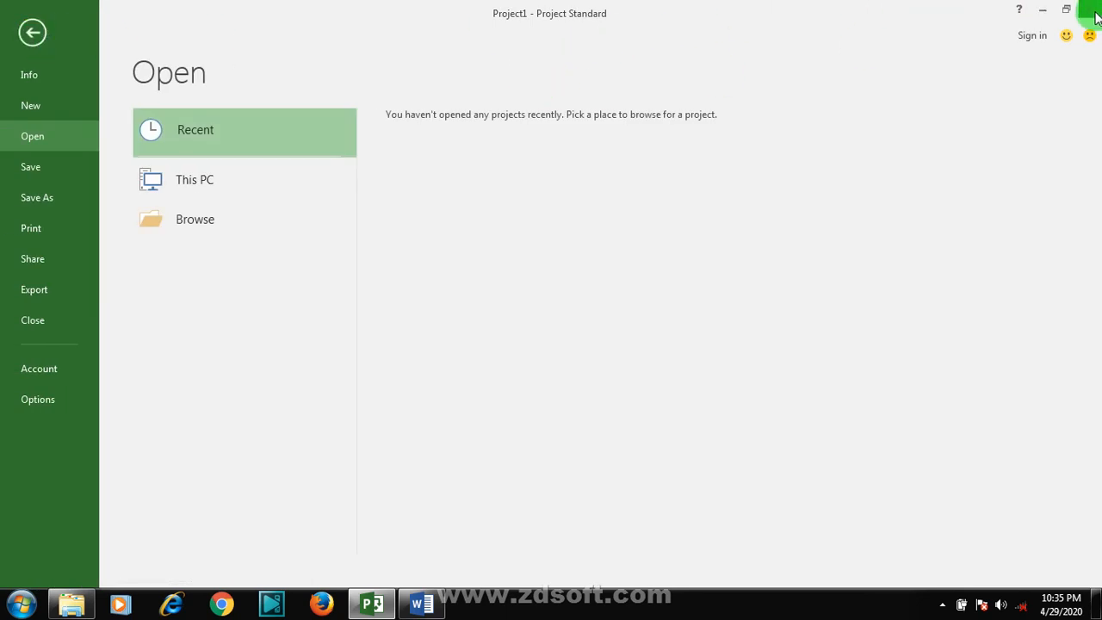
pyautogui.click(32, 32)
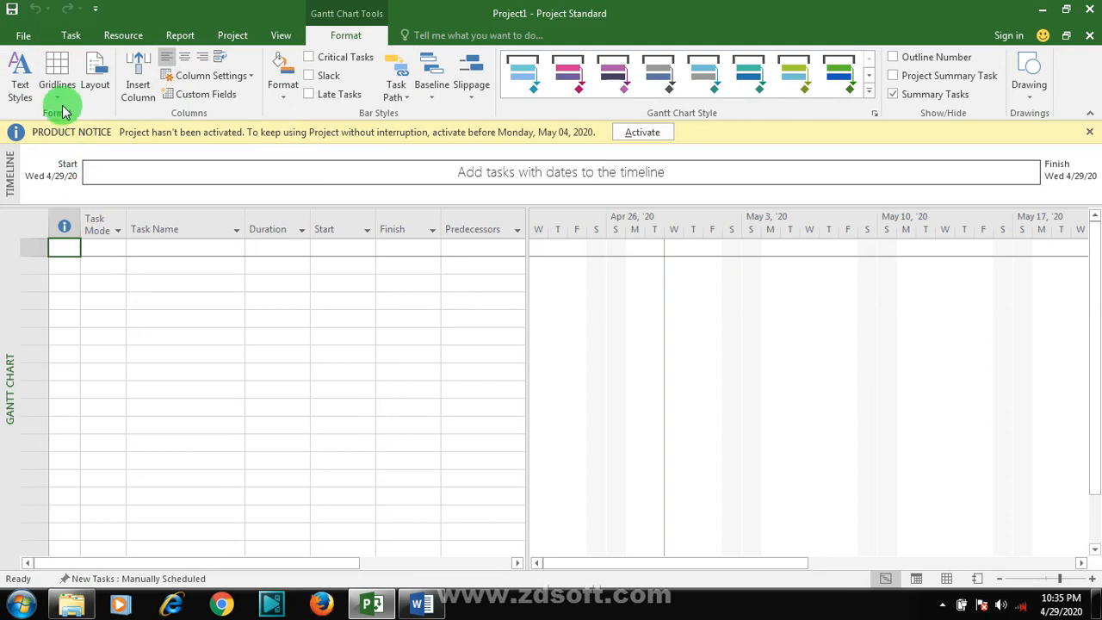
# Open the project options and review the scheduling, working-time calendar and calculation settings.
pyautogui.click(30, 38)
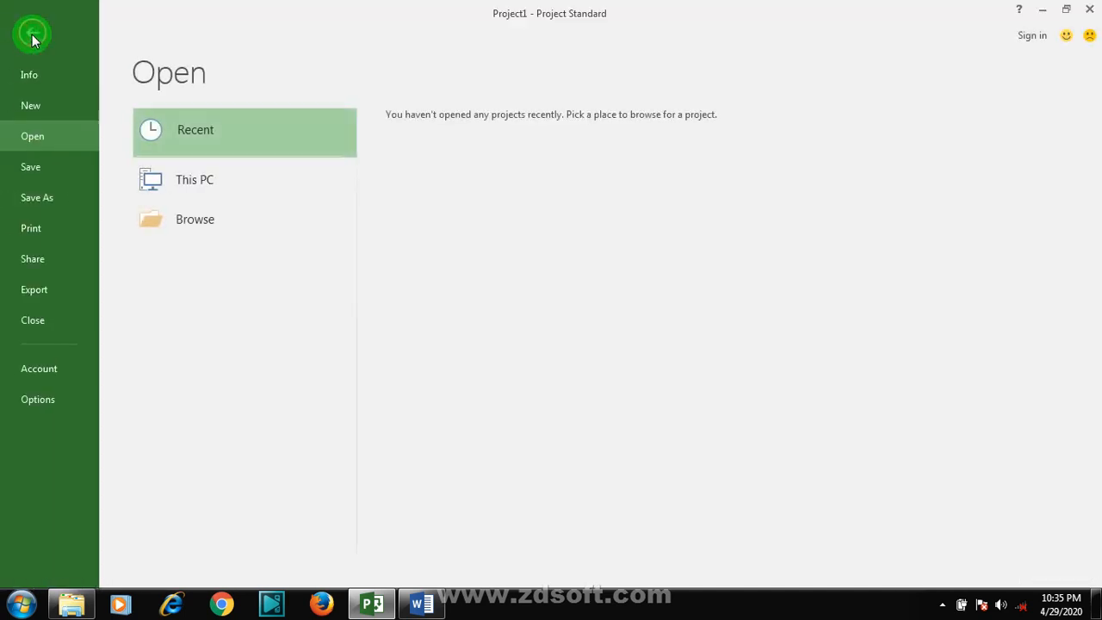
pyautogui.click(38, 399)
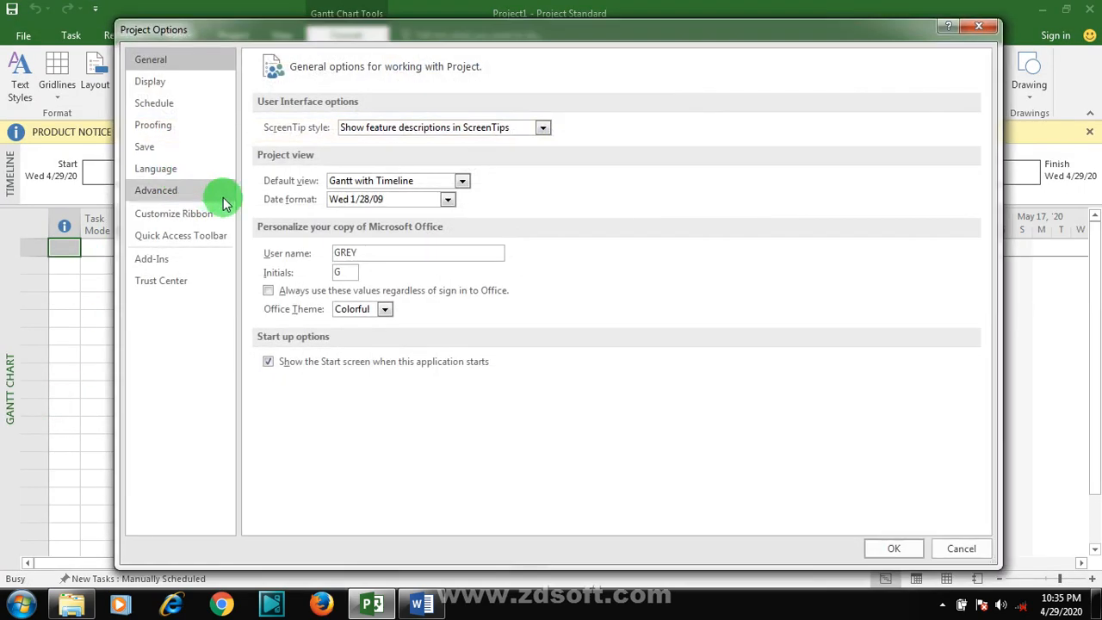
pyautogui.click(191, 103)
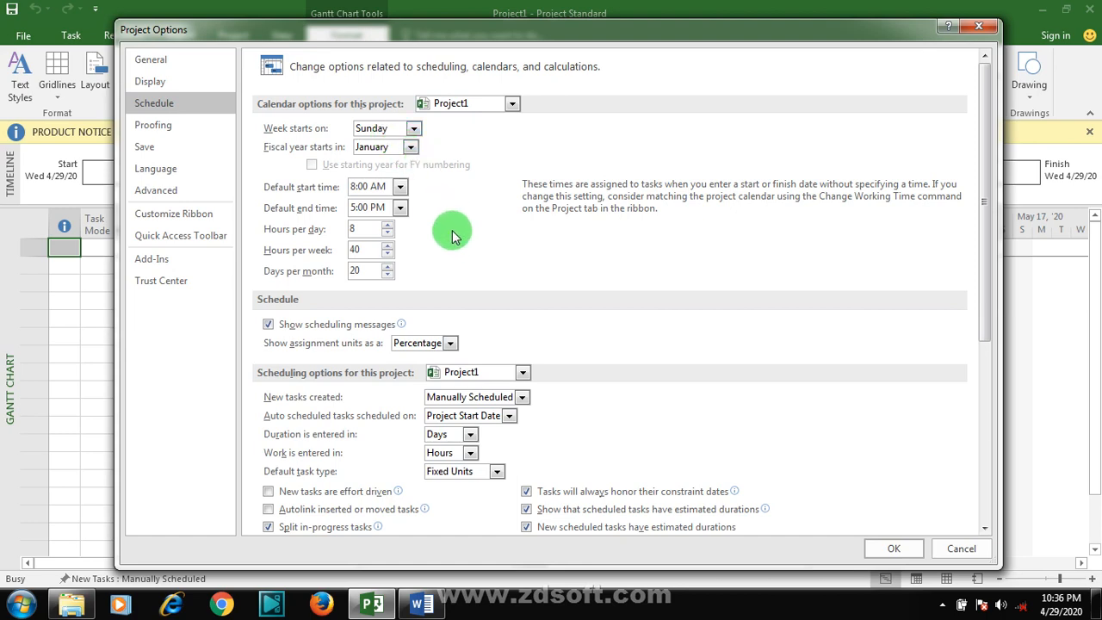
pyautogui.scroll(-4, 458, 227)
pyautogui.scroll(4, 461, 223)
# Review the available currencies and calendar types in the display options, and close the options without changing anything.
pyautogui.click(152, 81)
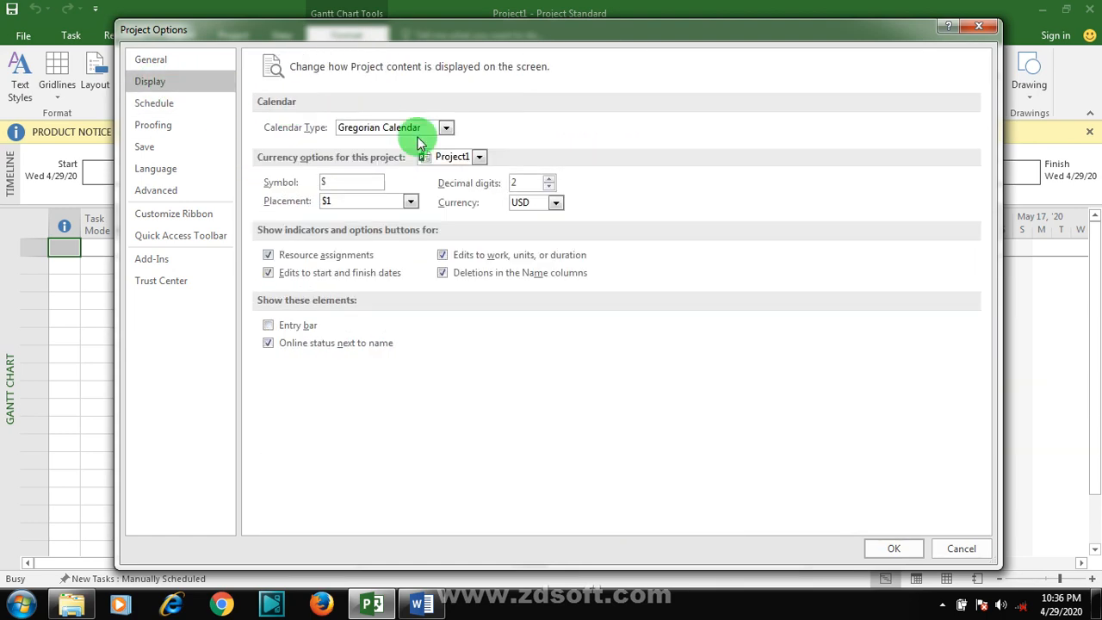
pyautogui.click(557, 204)
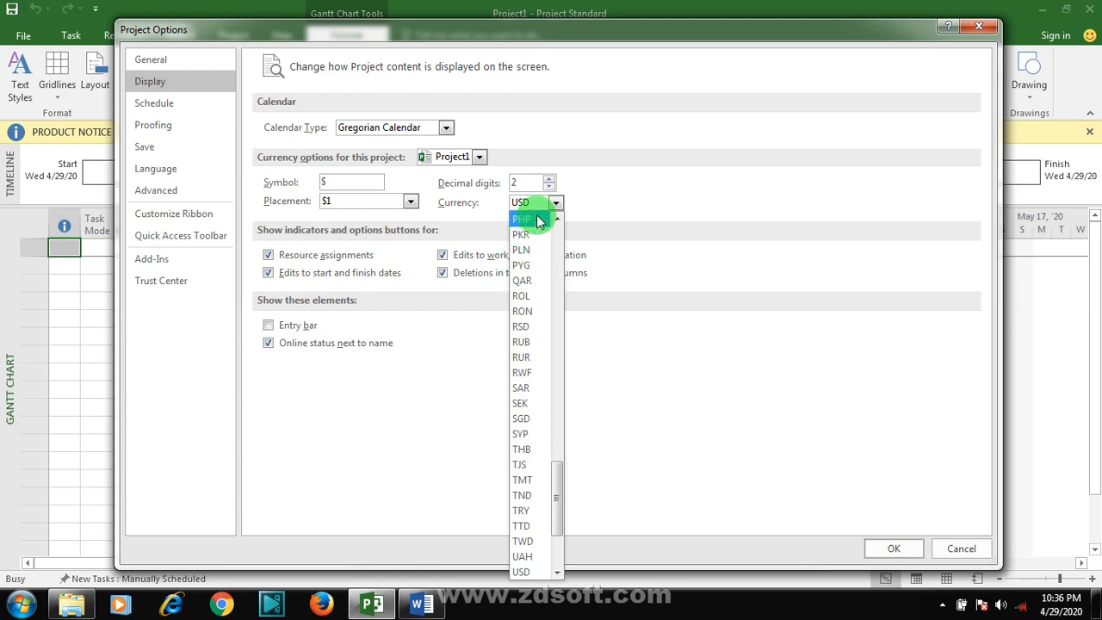
pyautogui.click(557, 204)
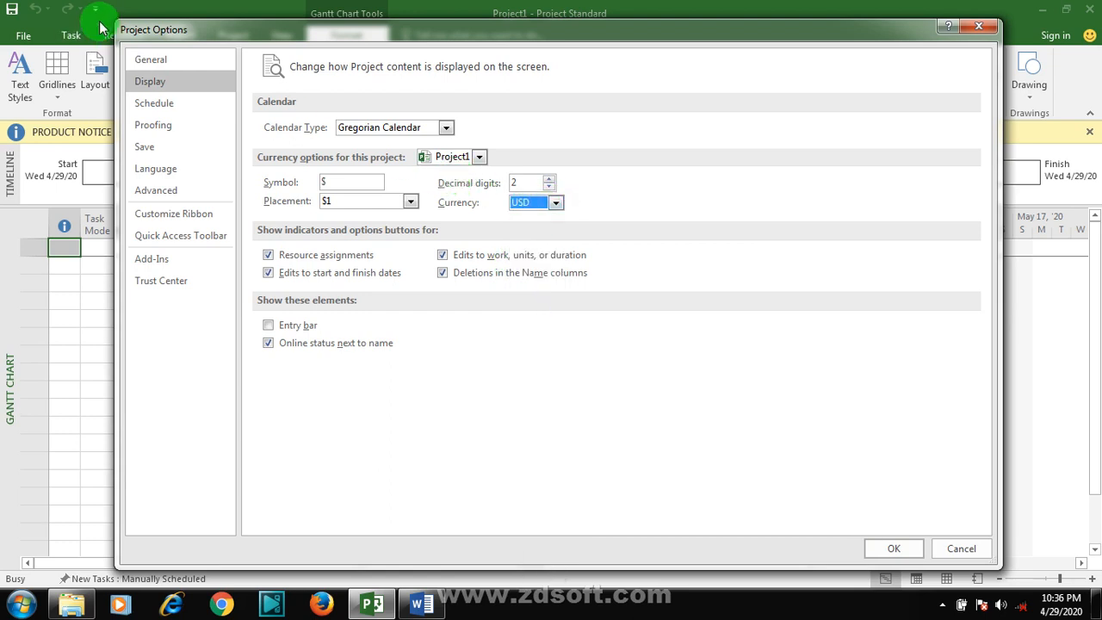
pyautogui.click(446, 130)
pyautogui.click(410, 145)
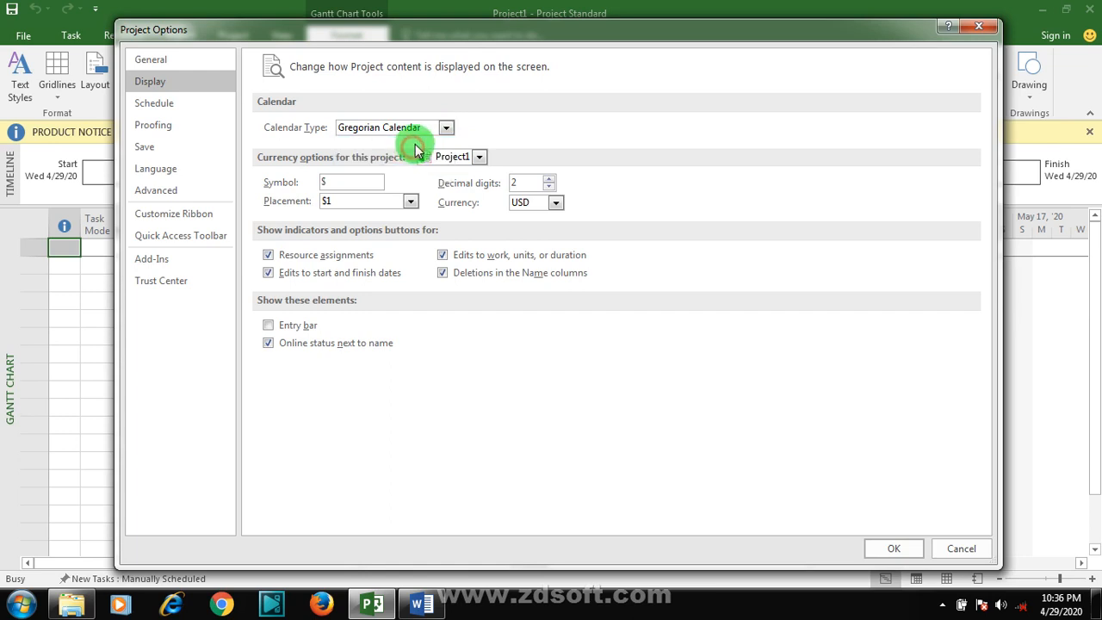
pyautogui.click(445, 130)
pyautogui.click(446, 130)
pyautogui.click(445, 130)
pyautogui.click(445, 130)
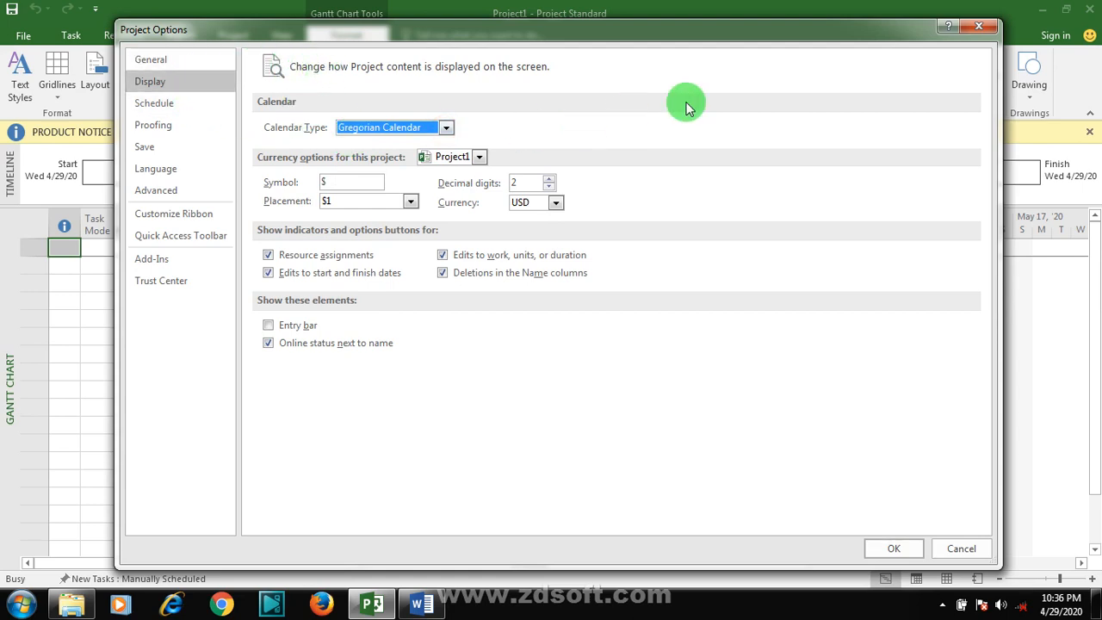
pyautogui.click(978, 27)
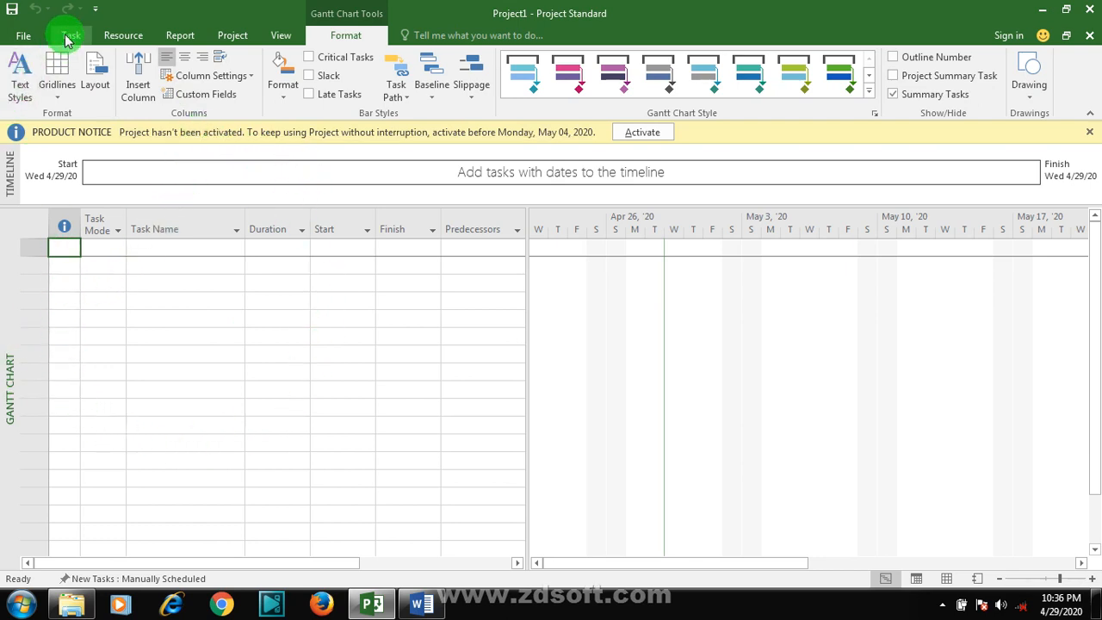
pyautogui.click(24, 34)
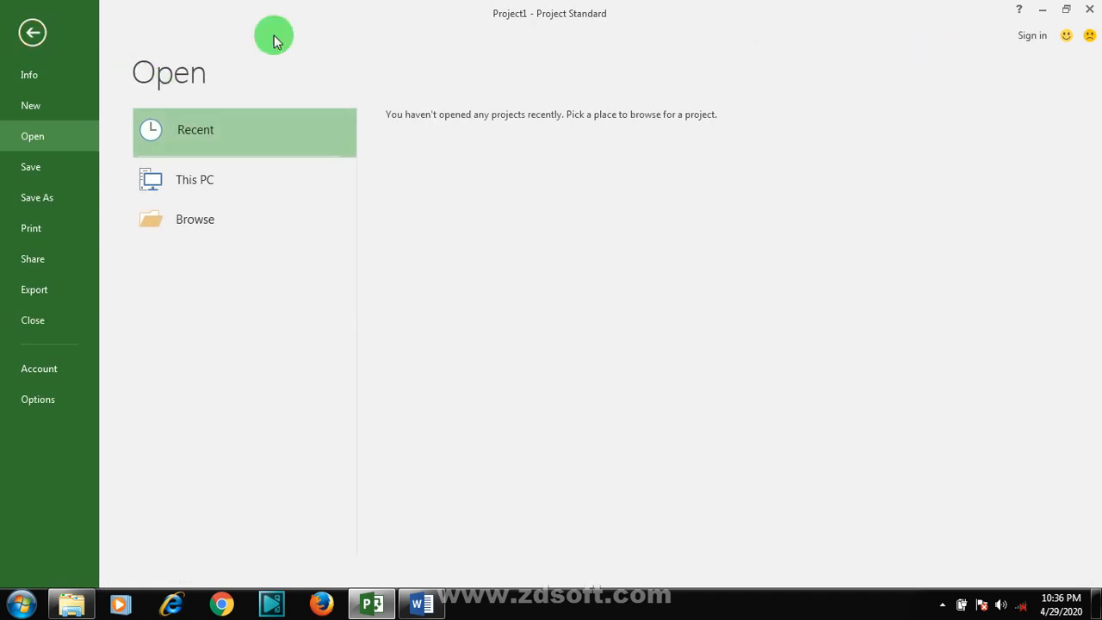
pyautogui.click(38, 33)
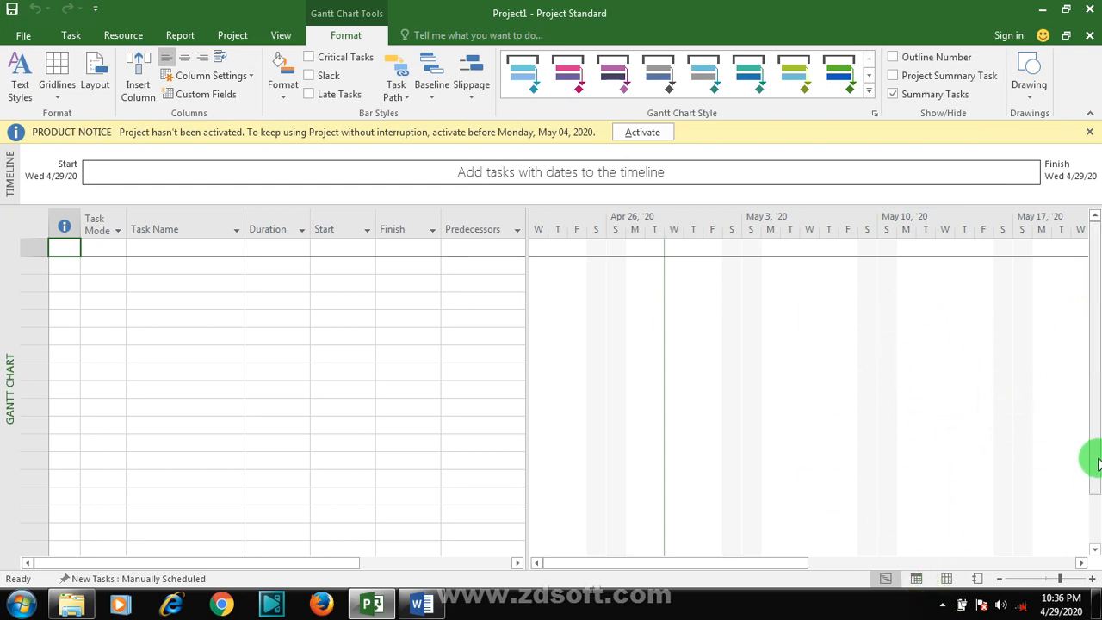
pyautogui.click(943, 603)
pyautogui.rightClick(954, 527)
pyautogui.click(980, 443)
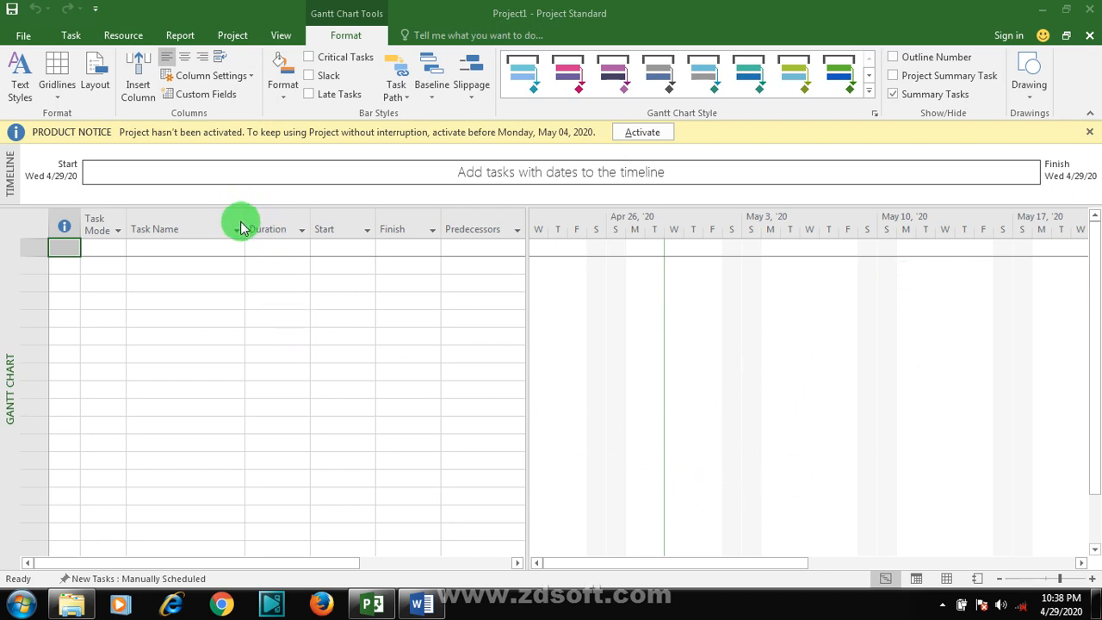
# Enter FOUNDATION WORK OF BUILDING as the name of the first task in the Gantt chart table.
pyautogui.click(143, 250)
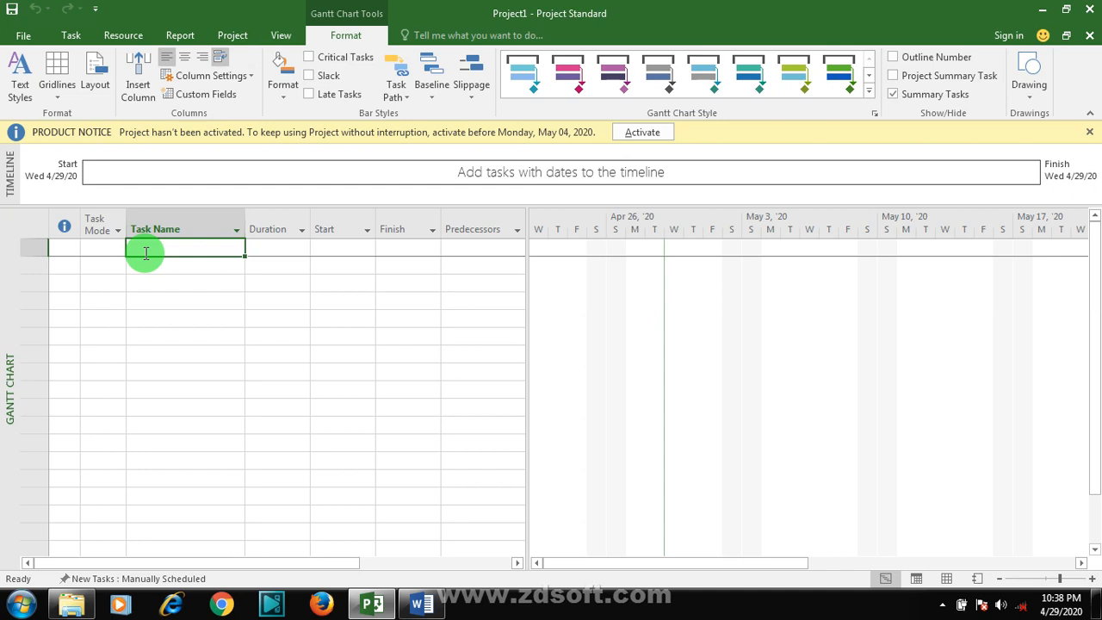
pyautogui.write('F')
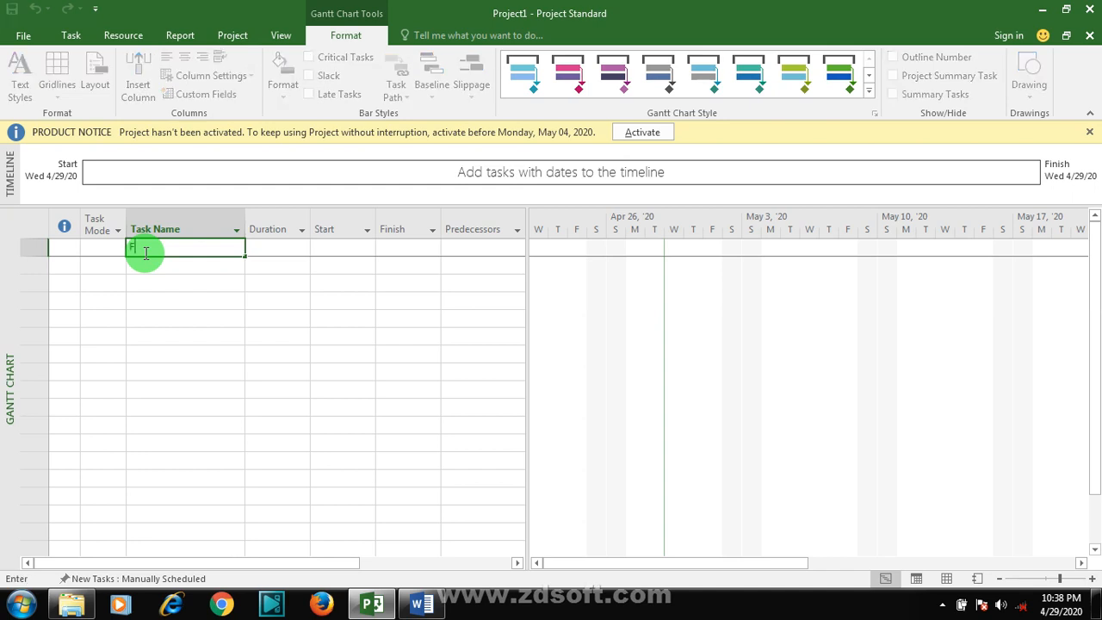
pyautogui.write('OUNDATION WORK')
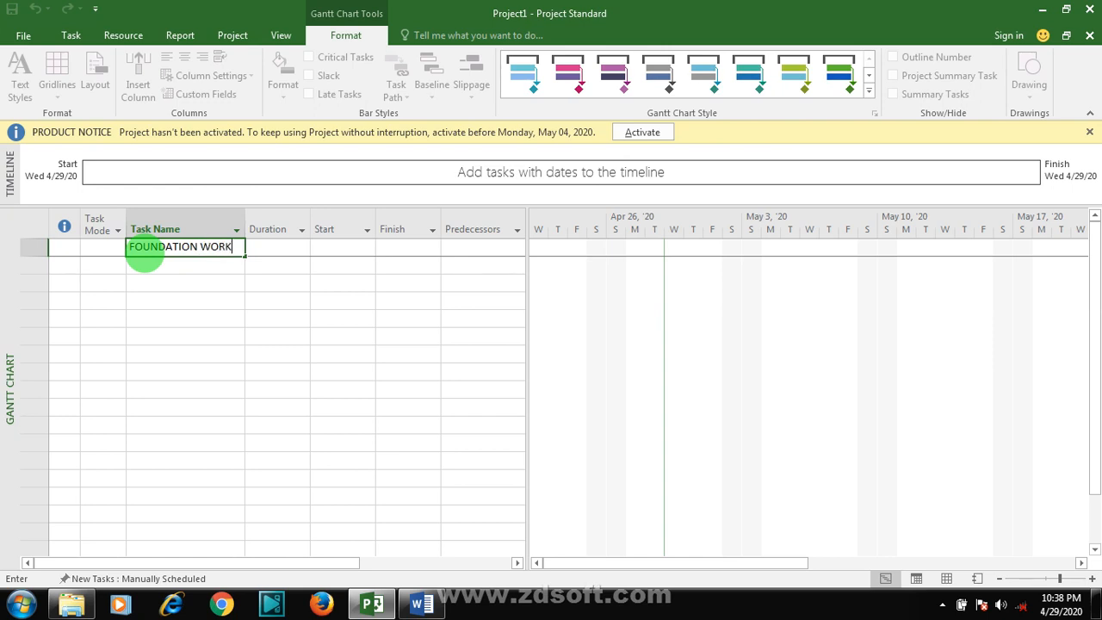
pyautogui.write(' OF BUILDING')
pyautogui.click(192, 272)
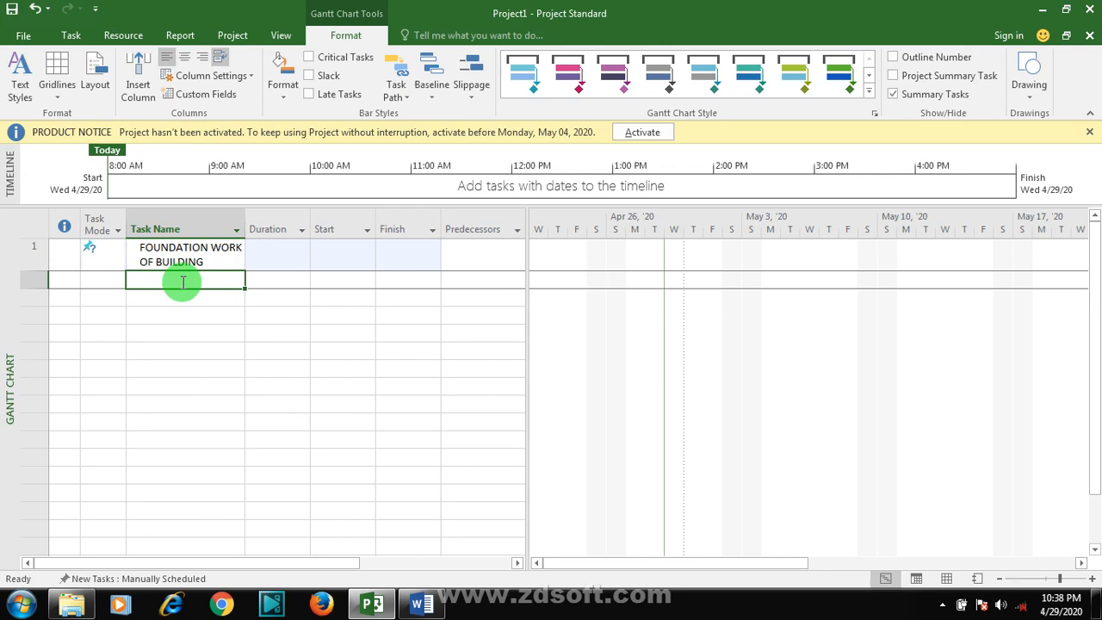
# Add two tasks named PLAN and DESIGN below the foundation work task.
pyautogui.write('PLAN')
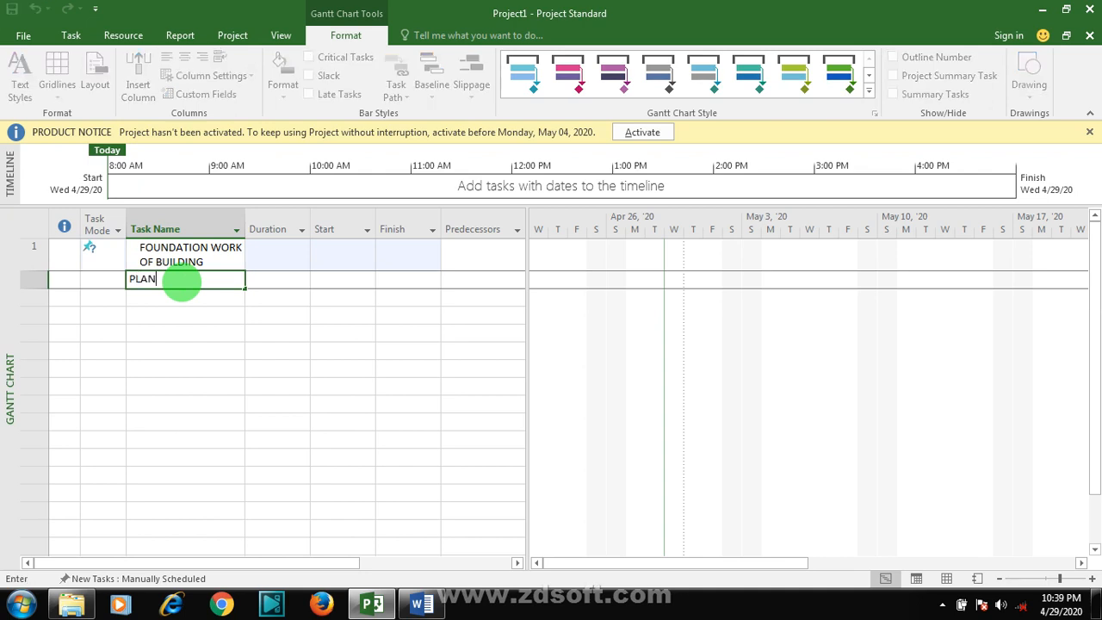
pyautogui.press('Return')
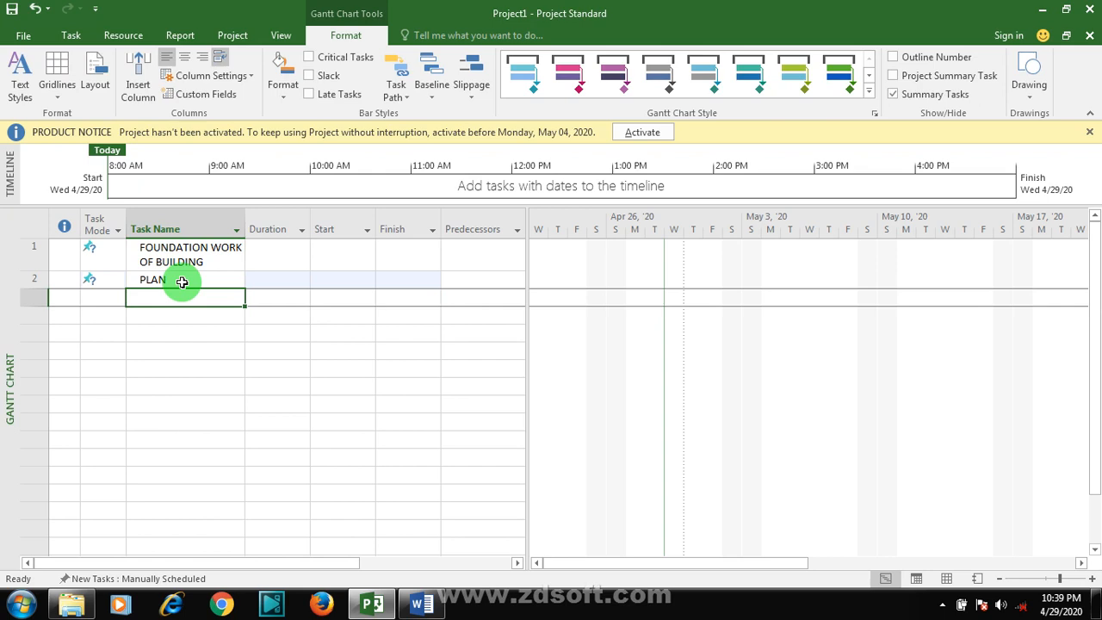
pyautogui.write('DESIN')
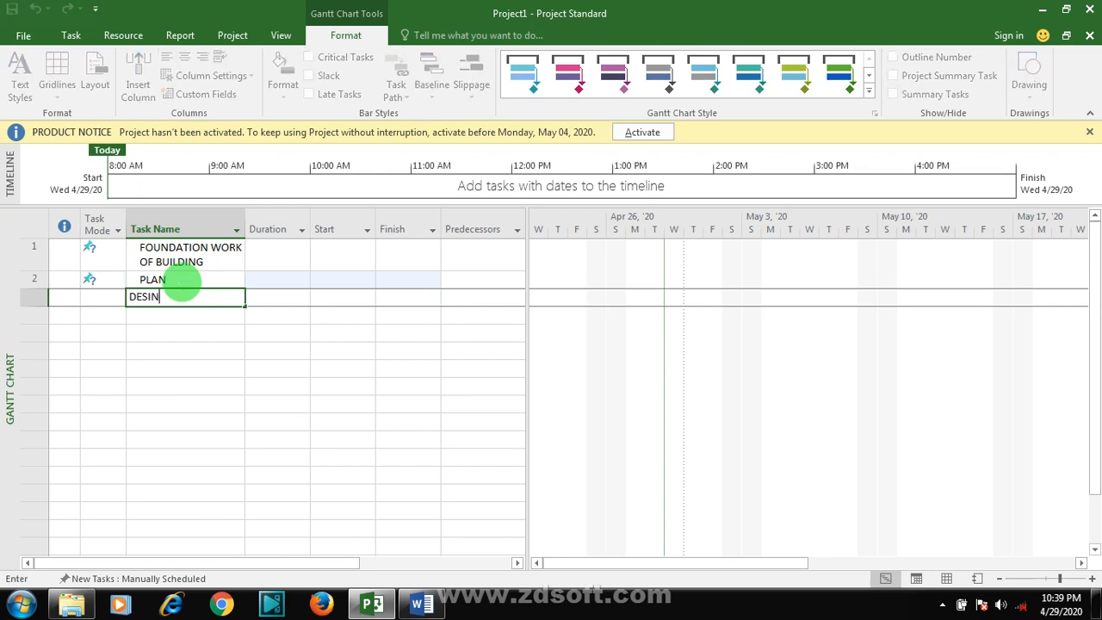
pyautogui.press('BackSpace')
pyautogui.write('GN')
pyautogui.press('Return')
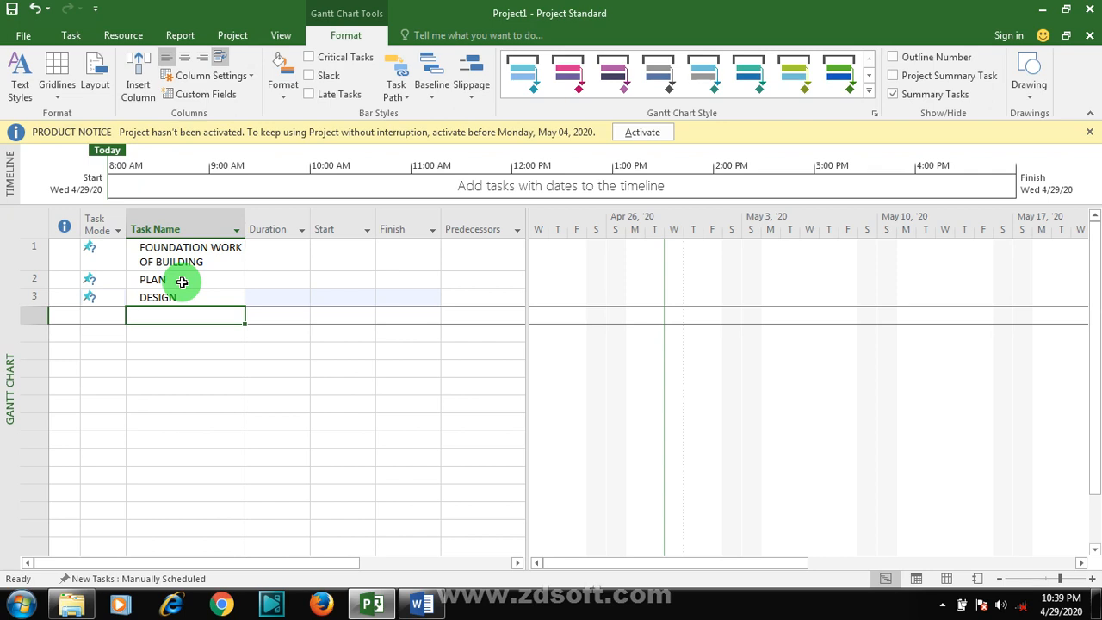
# Add a task named EARTH WORK EXCAVATION below the DESIGN task.
pyautogui.write('ERTH')
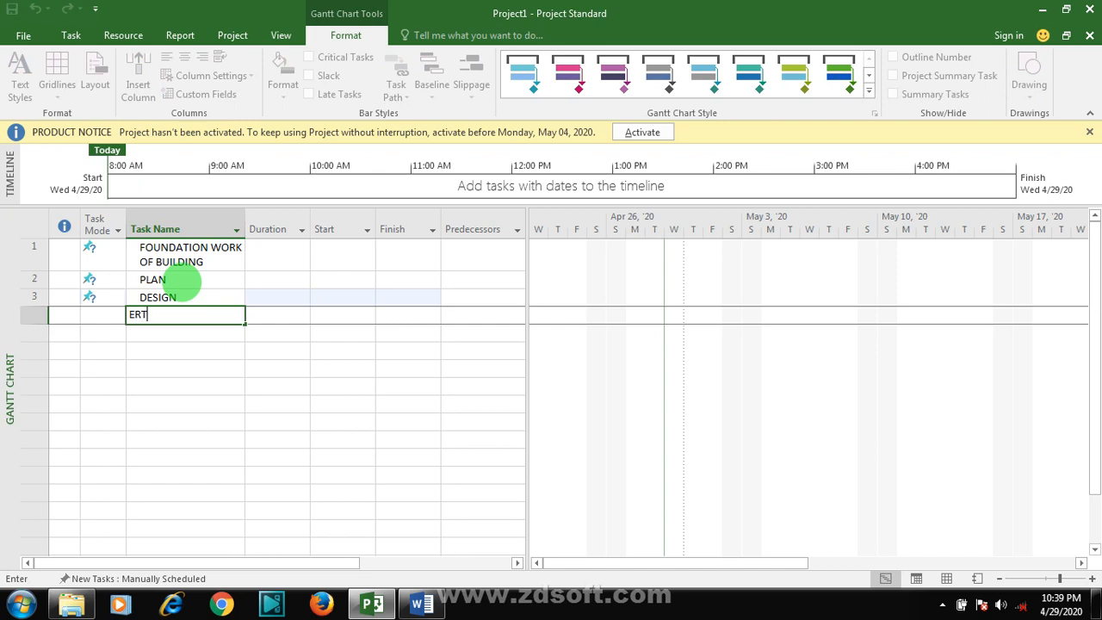
pyautogui.press('BackSpace')
pyautogui.press('BackSpace')
pyautogui.press('BackSpace')
pyautogui.write('ARTH WORK EX')
pyautogui.press('BackSpace')
pyautogui.write('XCAVTION')
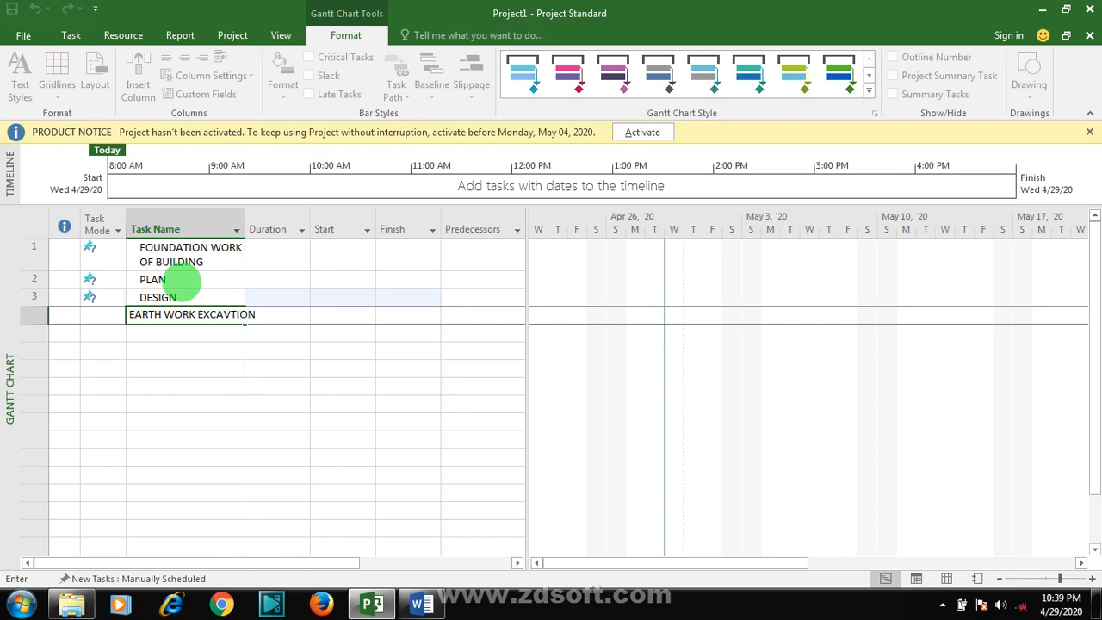
pyautogui.press('BackSpace')
pyautogui.press('BackSpace')
pyautogui.press('BackSpace')
pyautogui.press('BackSpace')
pyautogui.write('ATION')
pyautogui.press('Return')
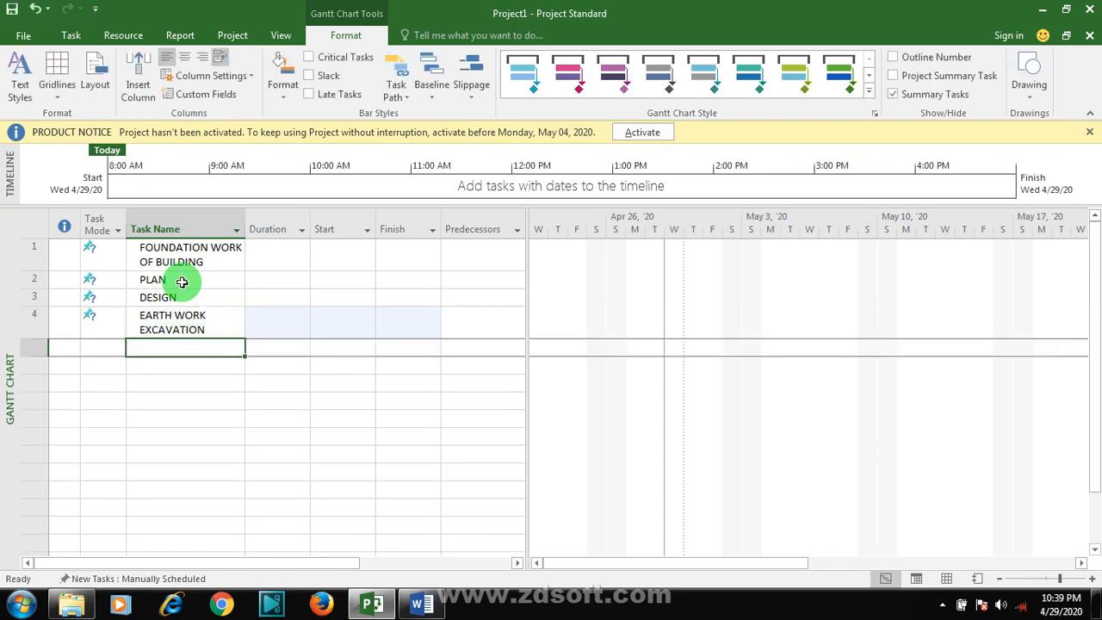
# Add two tasks named -CC BED and MIXING below the EARTH WORK EXCAVATION task.
pyautogui.write('-')
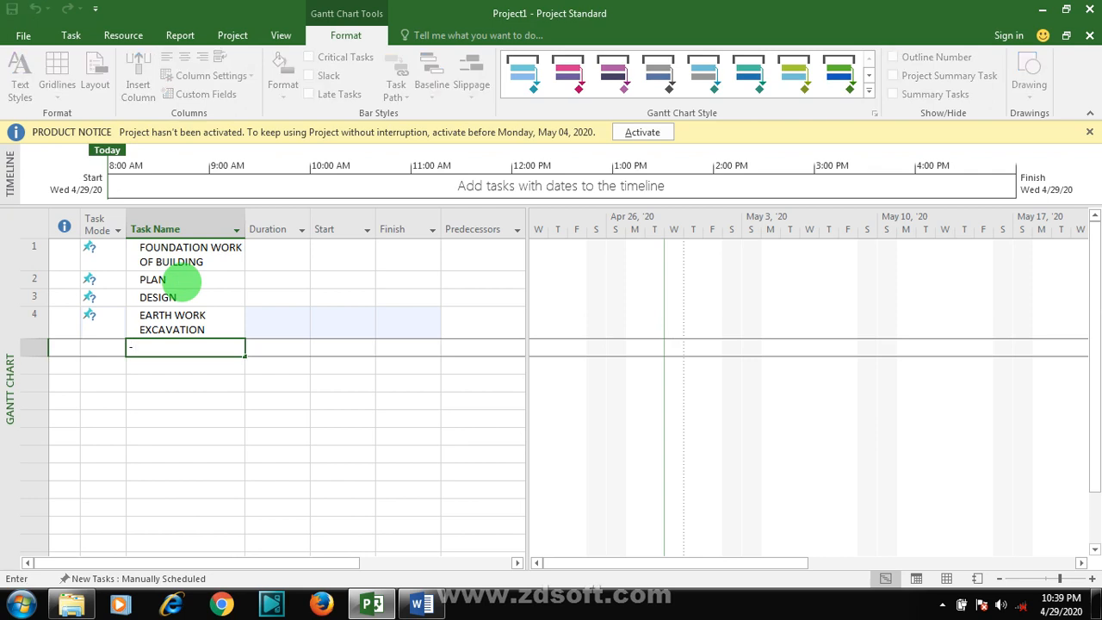
pyautogui.write('CC BED')
pyautogui.press('Return')
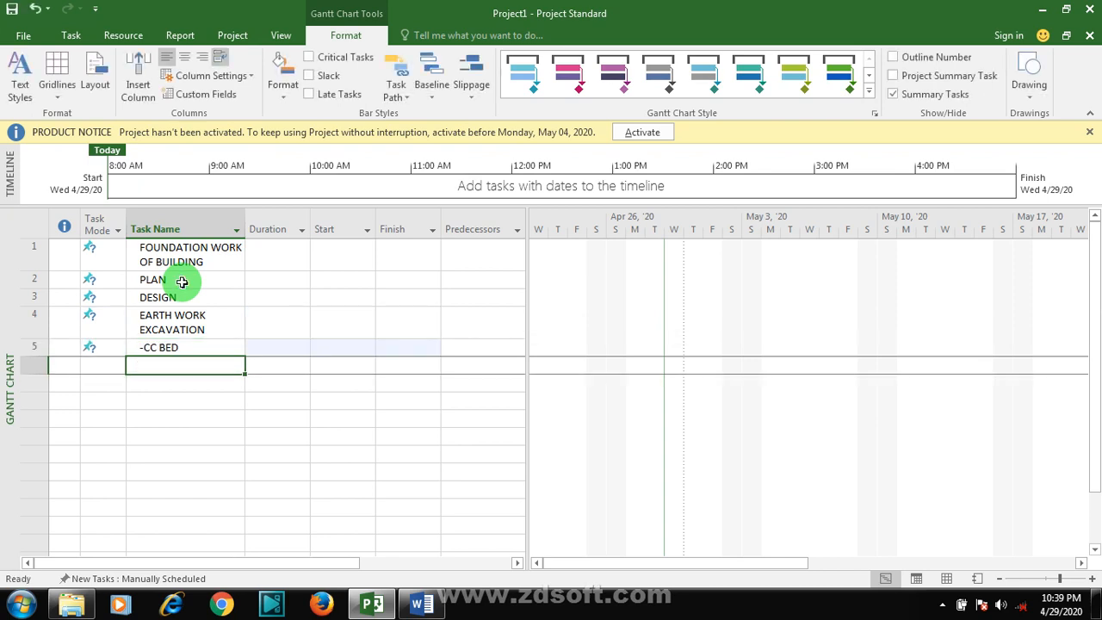
pyautogui.write('MIXI')
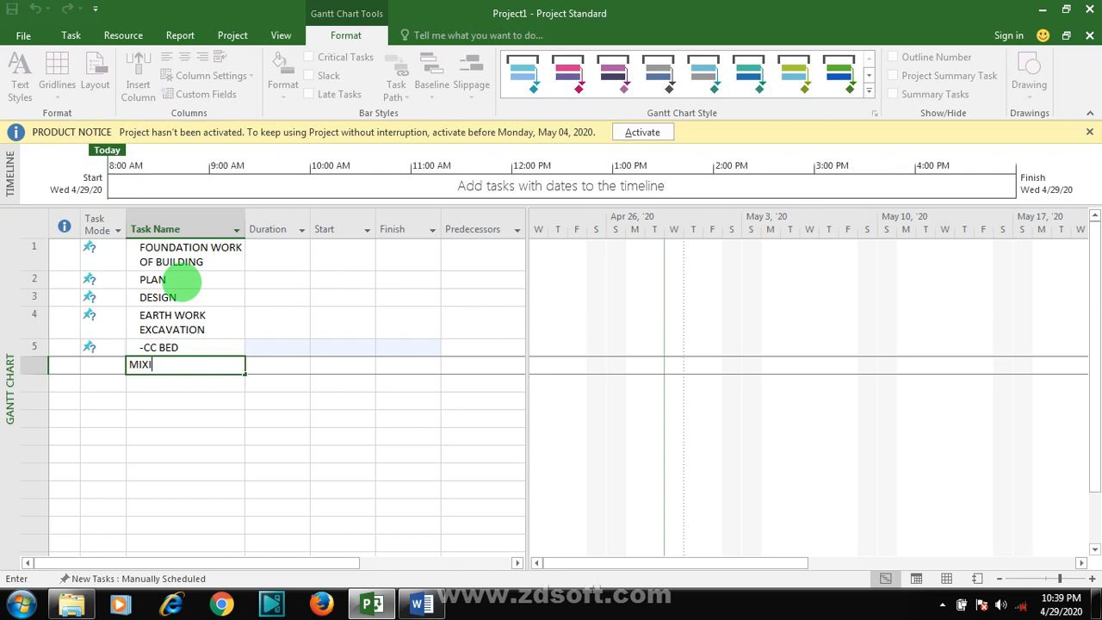
pyautogui.write('NG')
pyautogui.press('Return')
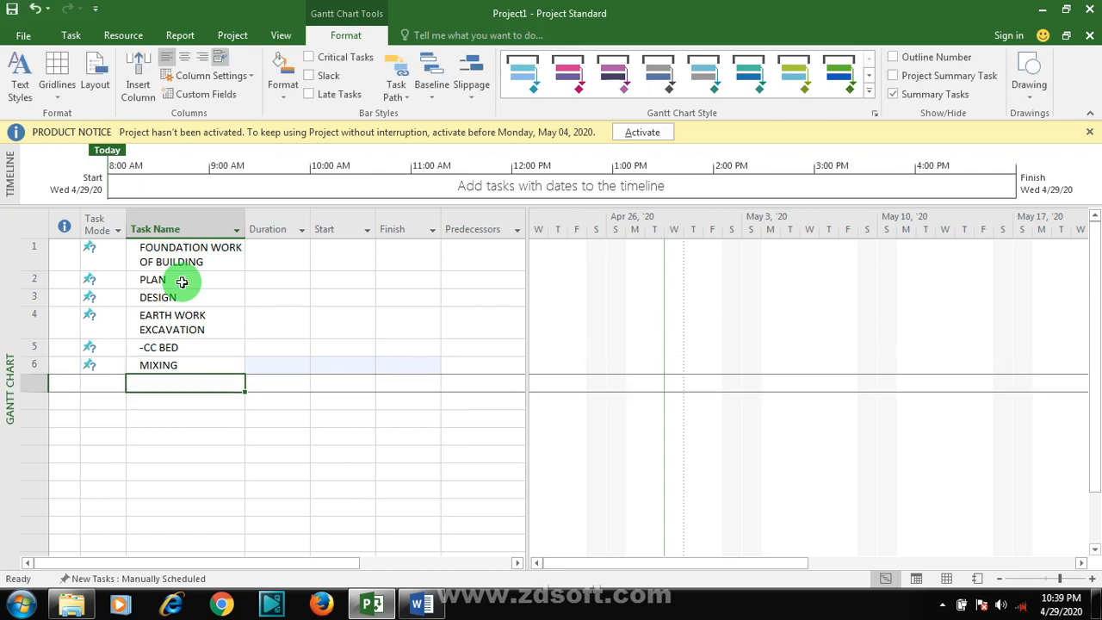
# Add two tasks named PLACING and SIZE MASONRY below the MIXING task.
pyautogui.write('PLA')
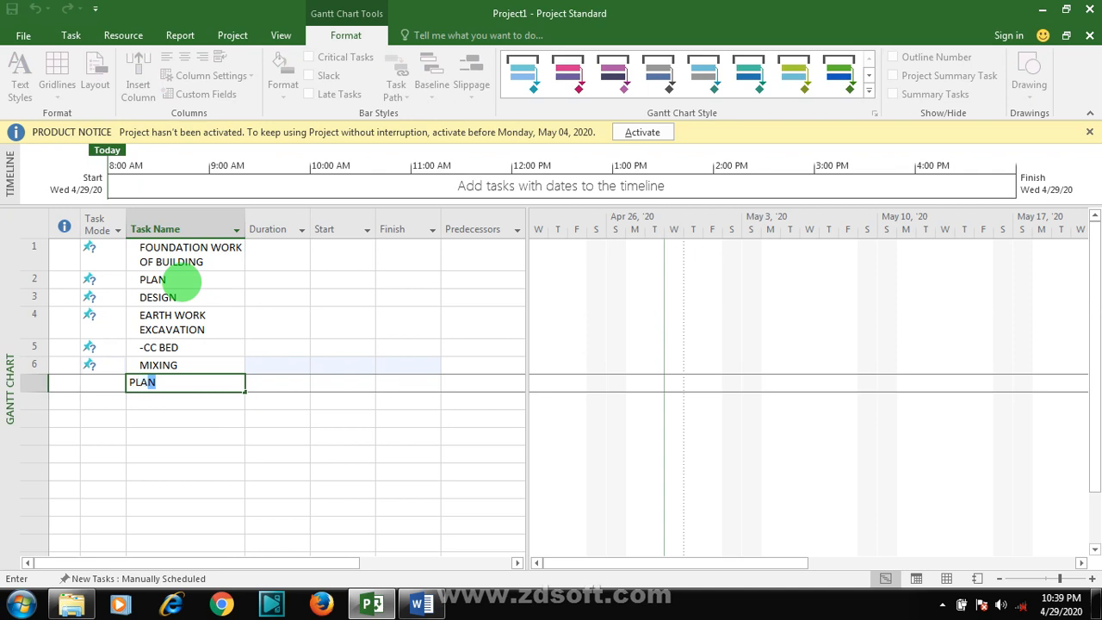
pyautogui.write('CING')
pyautogui.press('Return')
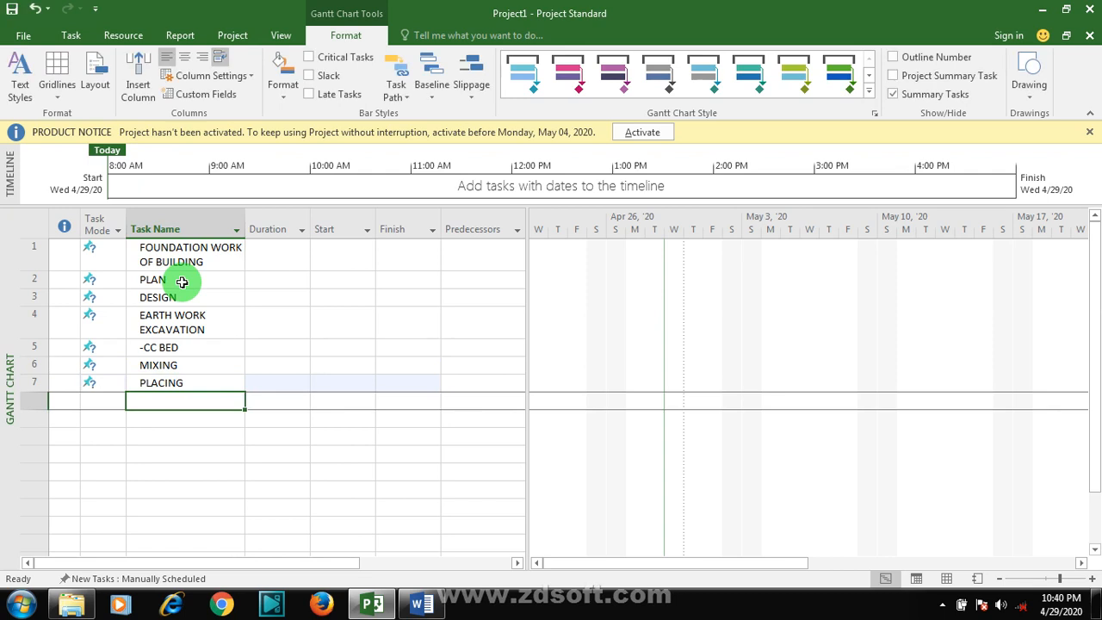
pyautogui.write('SIZE')
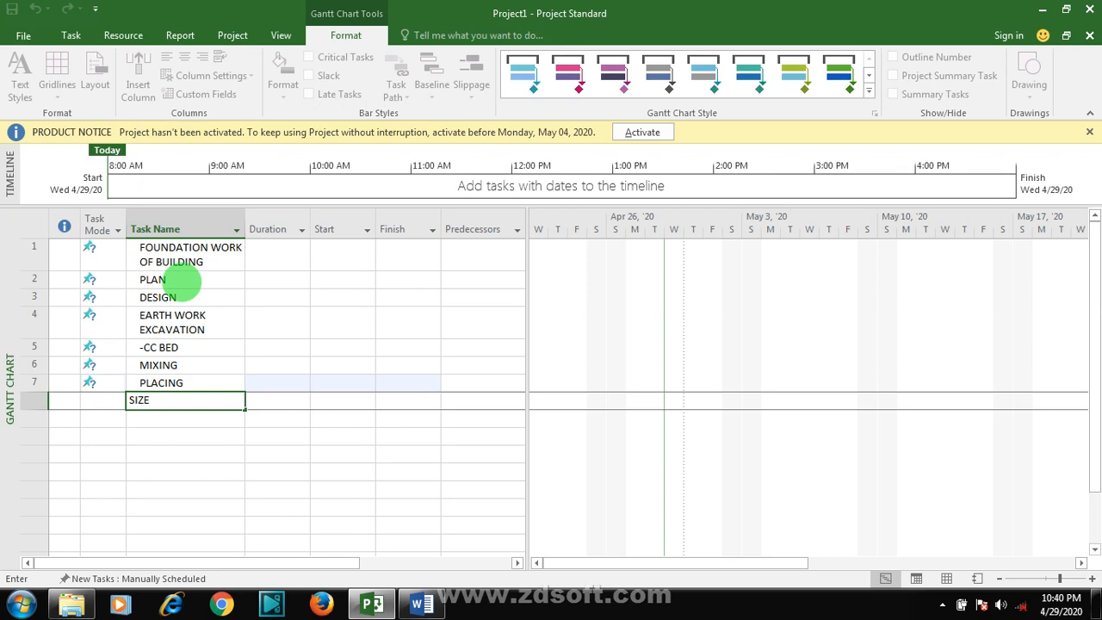
pyautogui.write(' MASONRY')
pyautogui.press('Return')
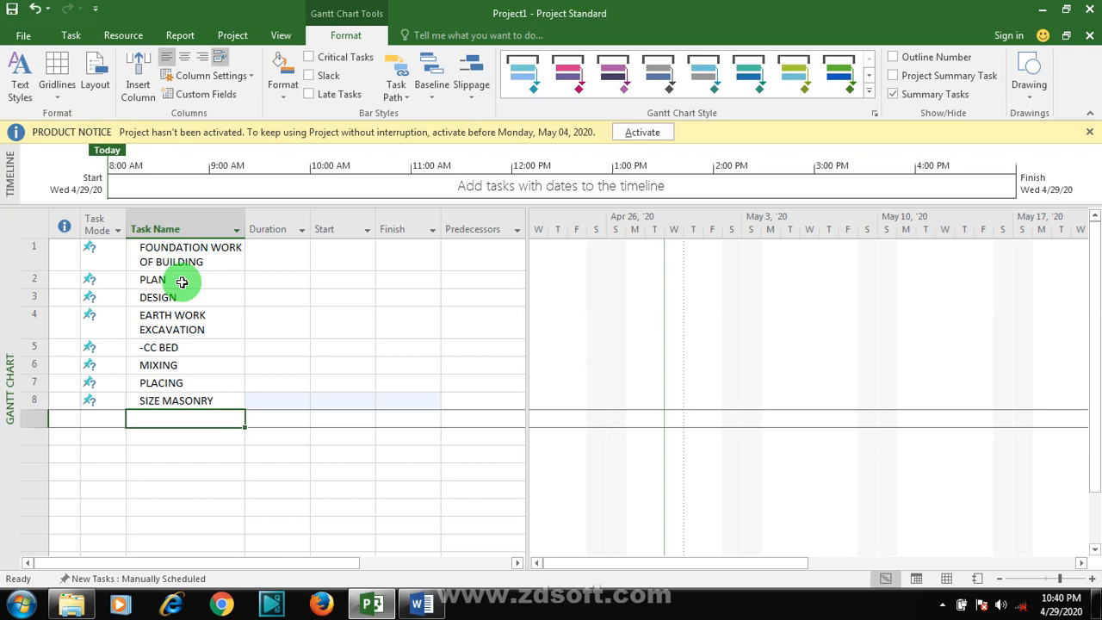
# Add two tasks named 1st FOOTING and 2nd FOOTING below the SIZE MASONRY task.
pyautogui.write('1ST')
pyautogui.press('BackSpace')
pyautogui.press('BackSpace')
pyautogui.write('s')
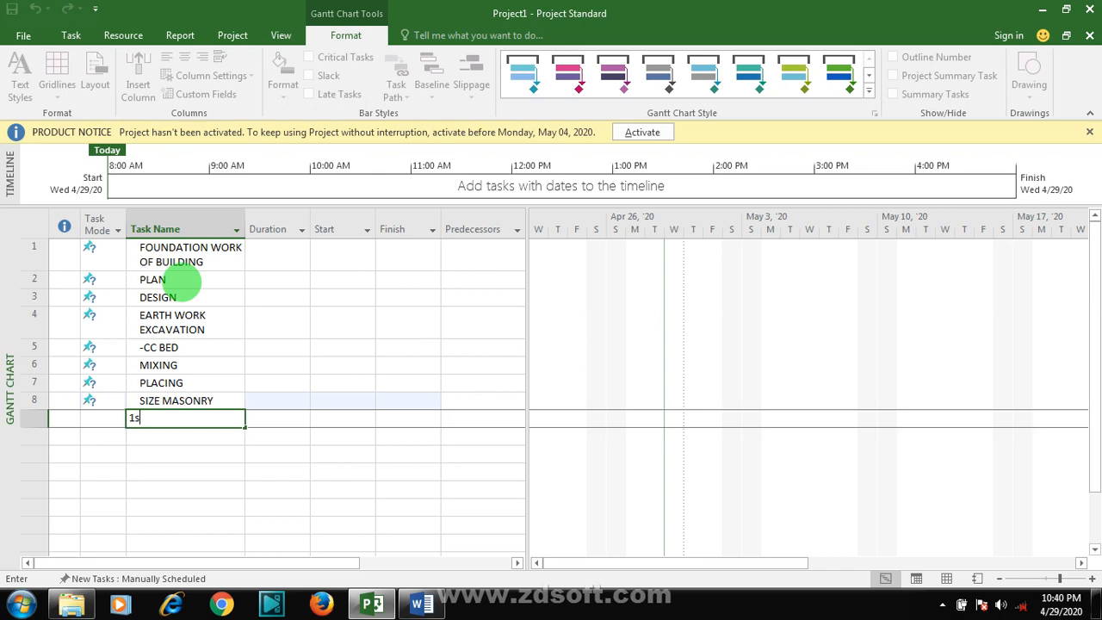
pyautogui.write('t FOOTING')
pyautogui.press('Return')
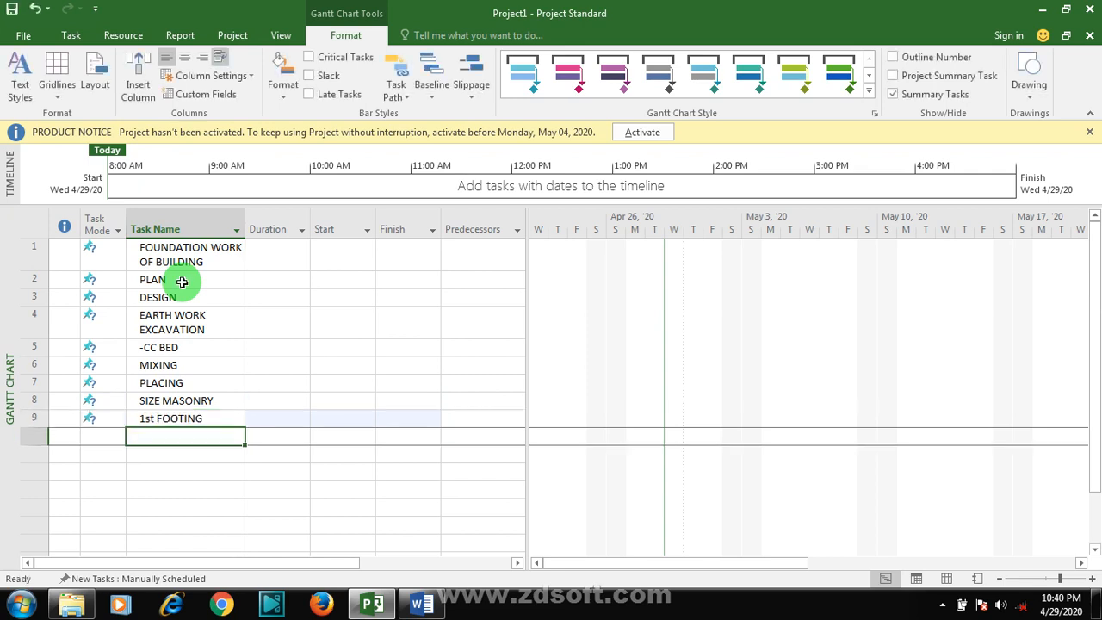
pyautogui.write('2nD')
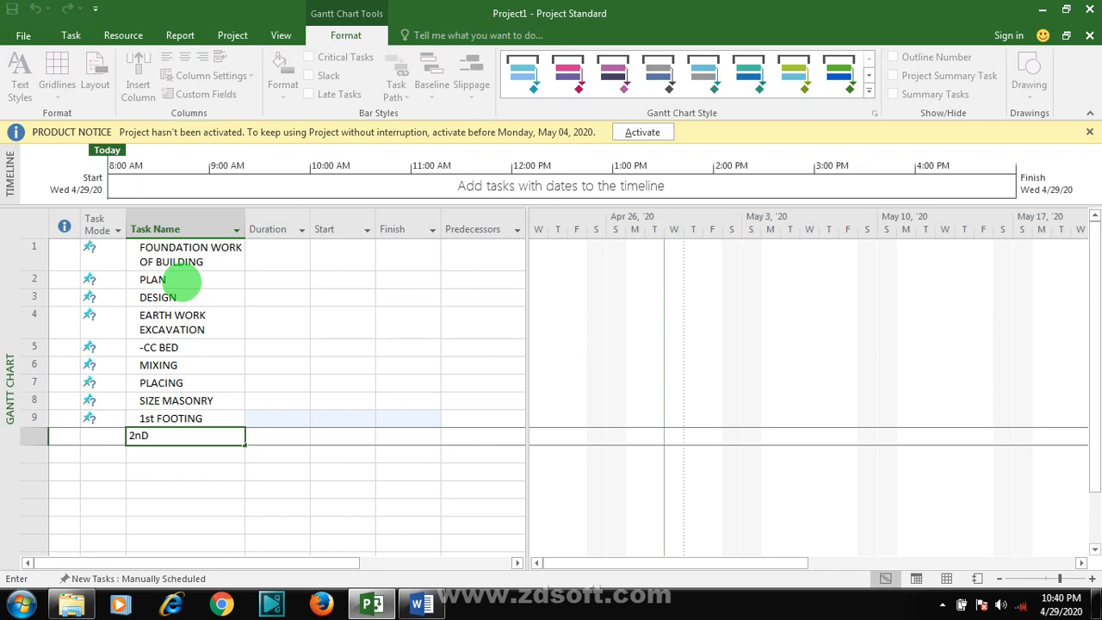
pyautogui.press('BackSpace')
pyautogui.write('d FOOTING')
pyautogui.press('Return')
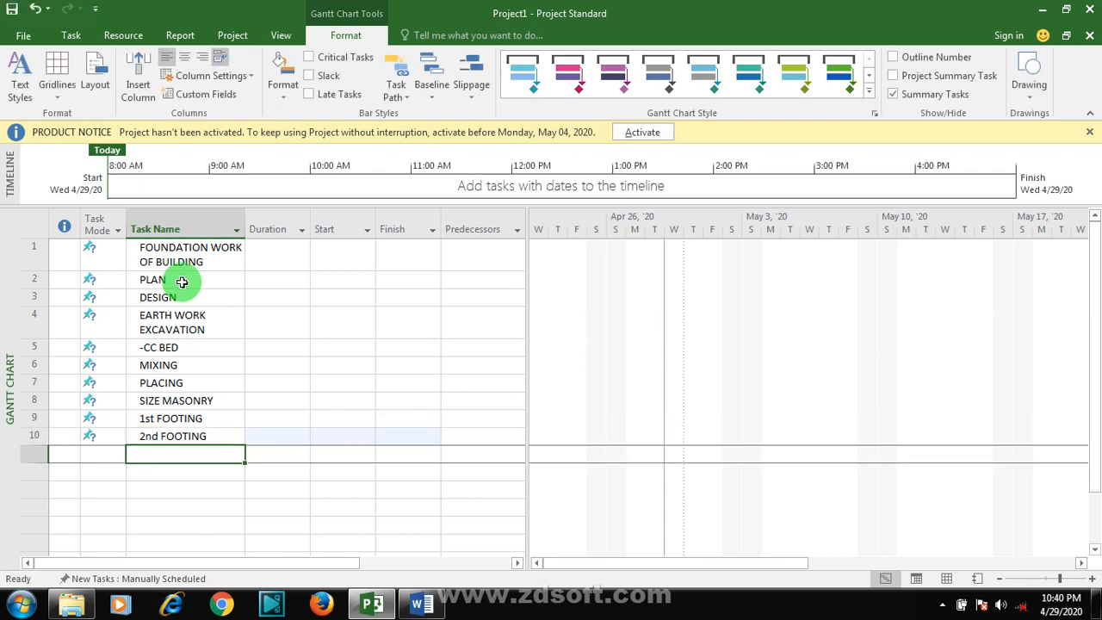
pyautogui.write('BASR')
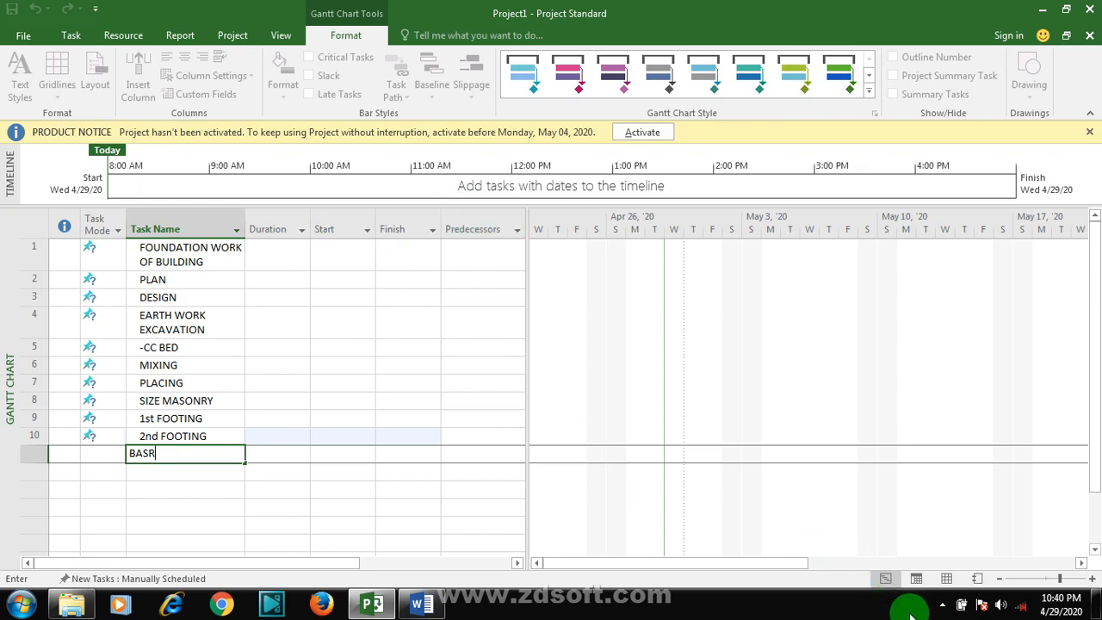
pyautogui.click(942, 605)
pyautogui.rightClick(959, 522)
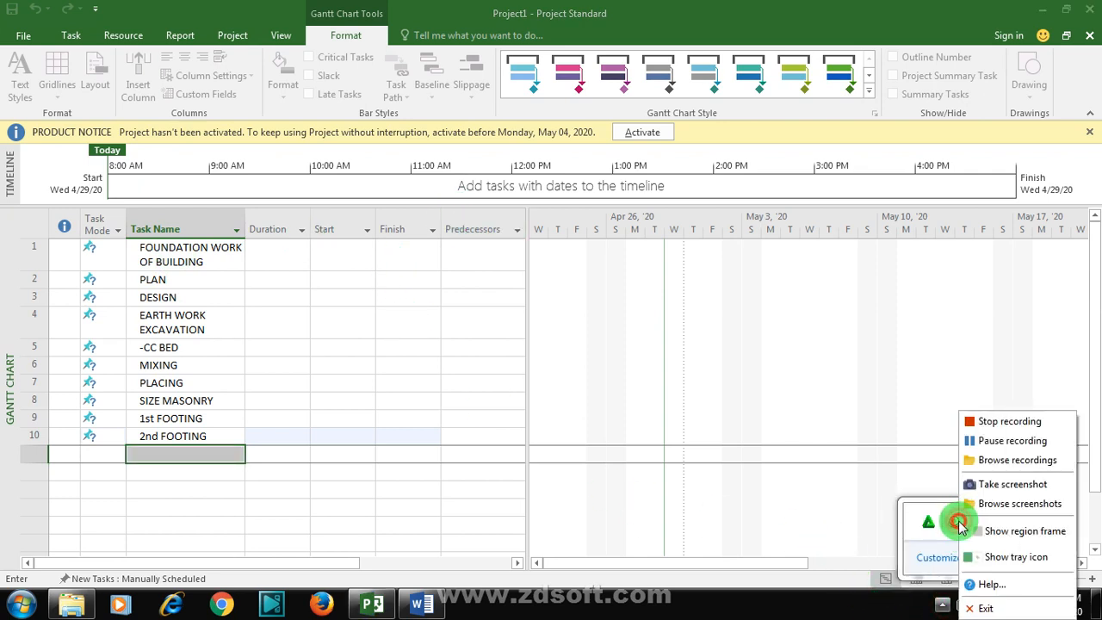
pyautogui.click(997, 440)
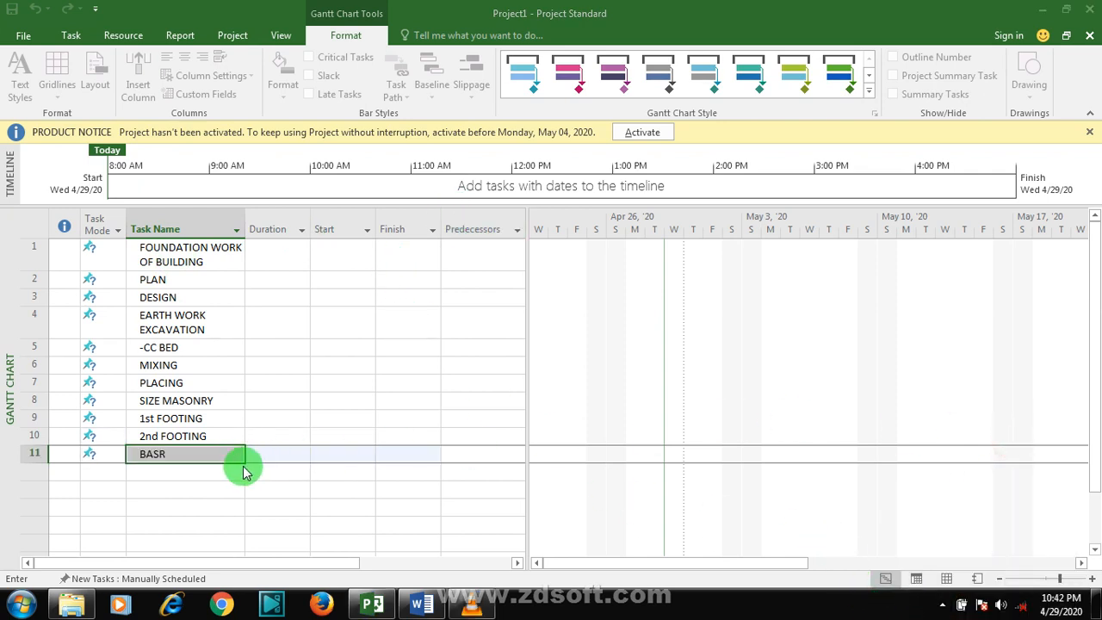
# Enter BASEMENT as the task name in row 11 and add a DAMP PROOF COURSE task below it.
pyautogui.click(206, 459)
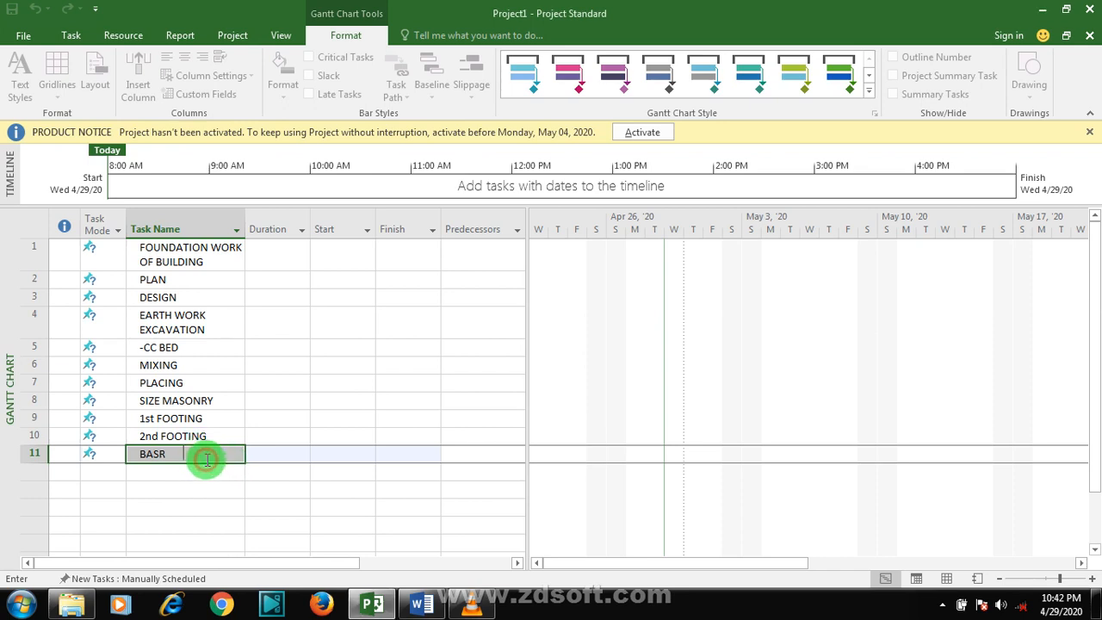
pyautogui.write('BASEMEN')
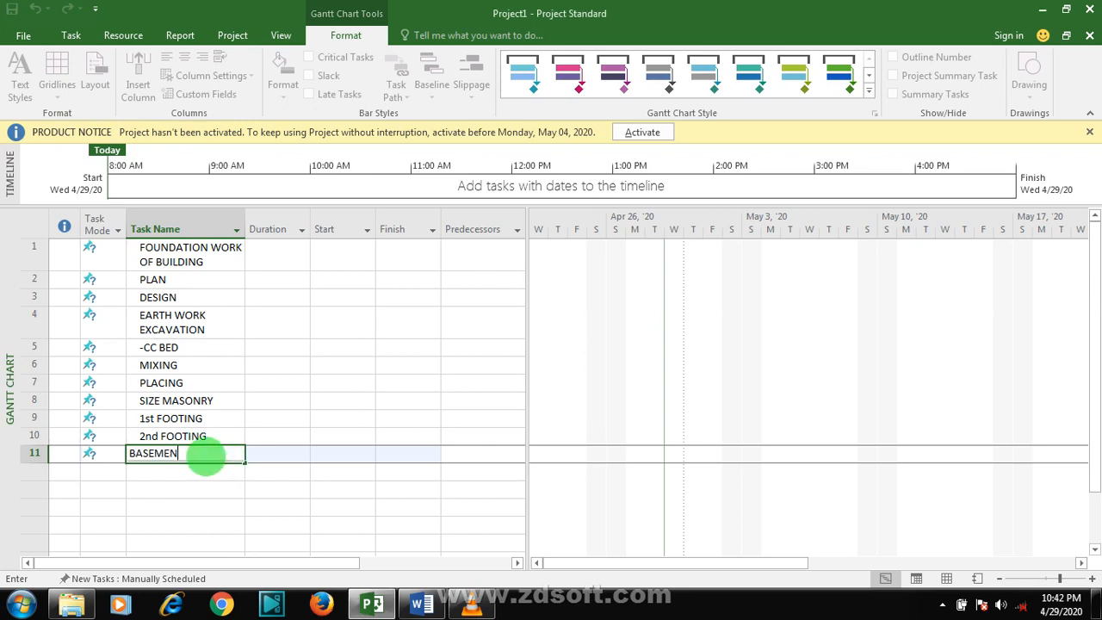
pyautogui.write('T')
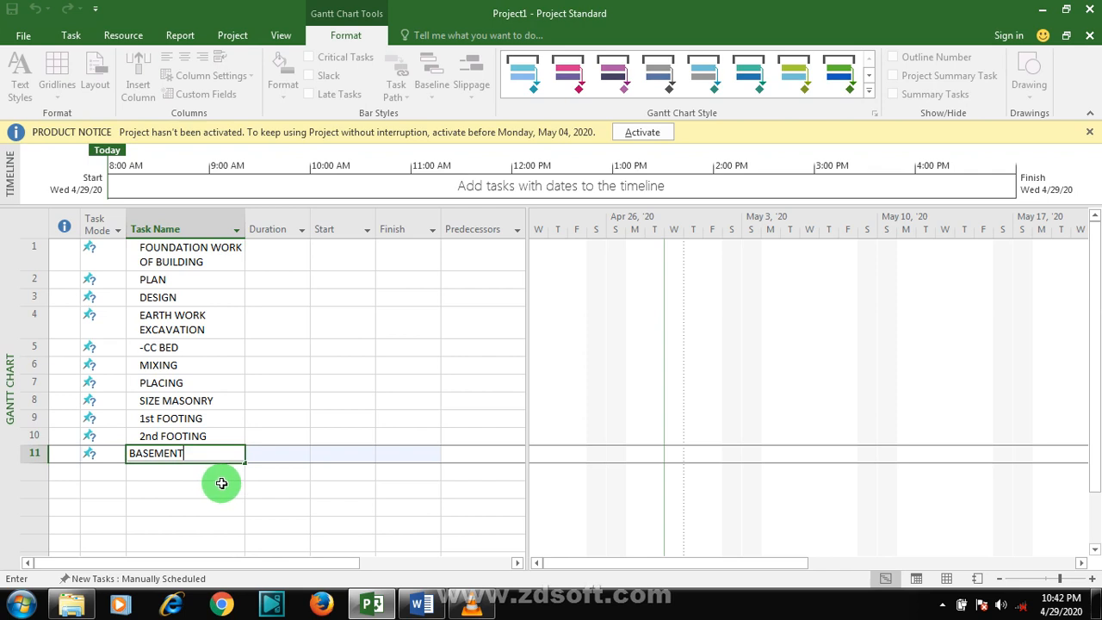
pyautogui.press('Return')
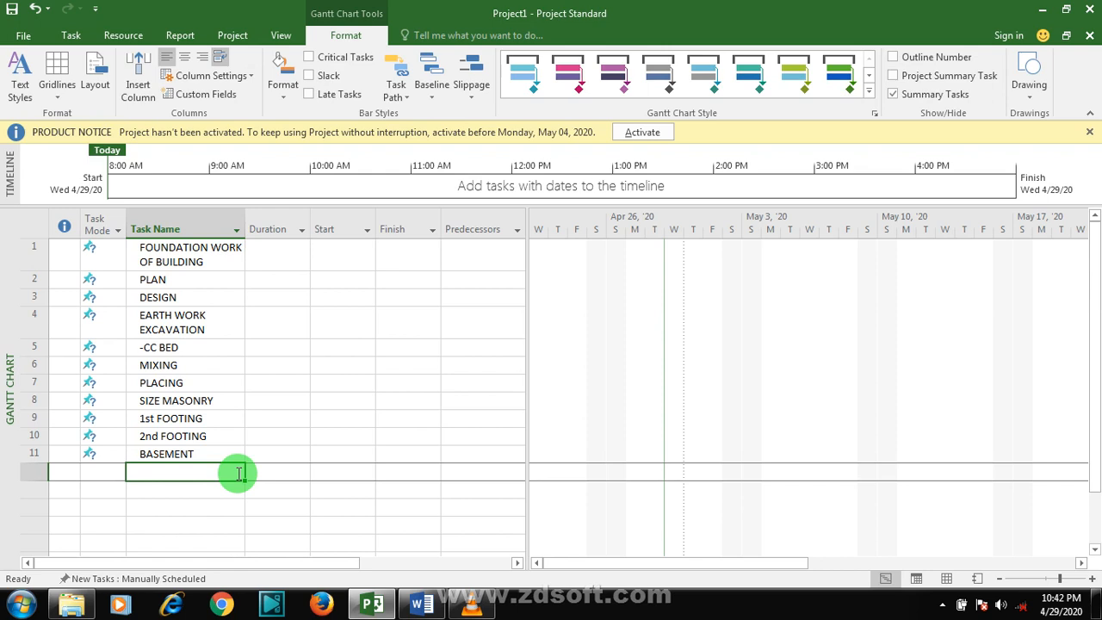
pyautogui.write('DAM')
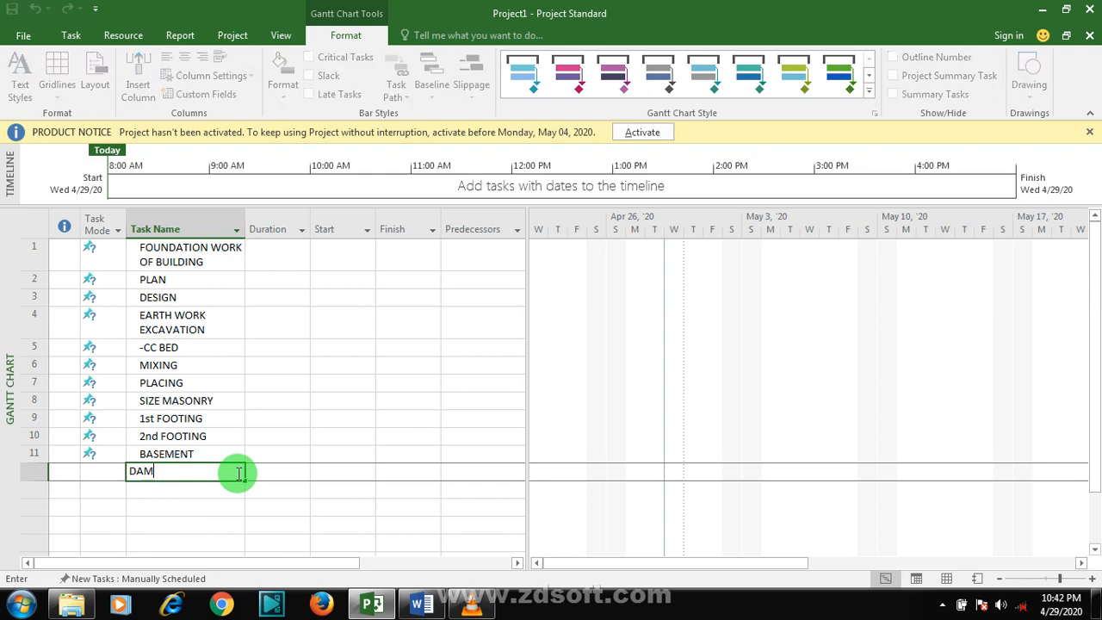
pyautogui.write('P PROOF COURSE')
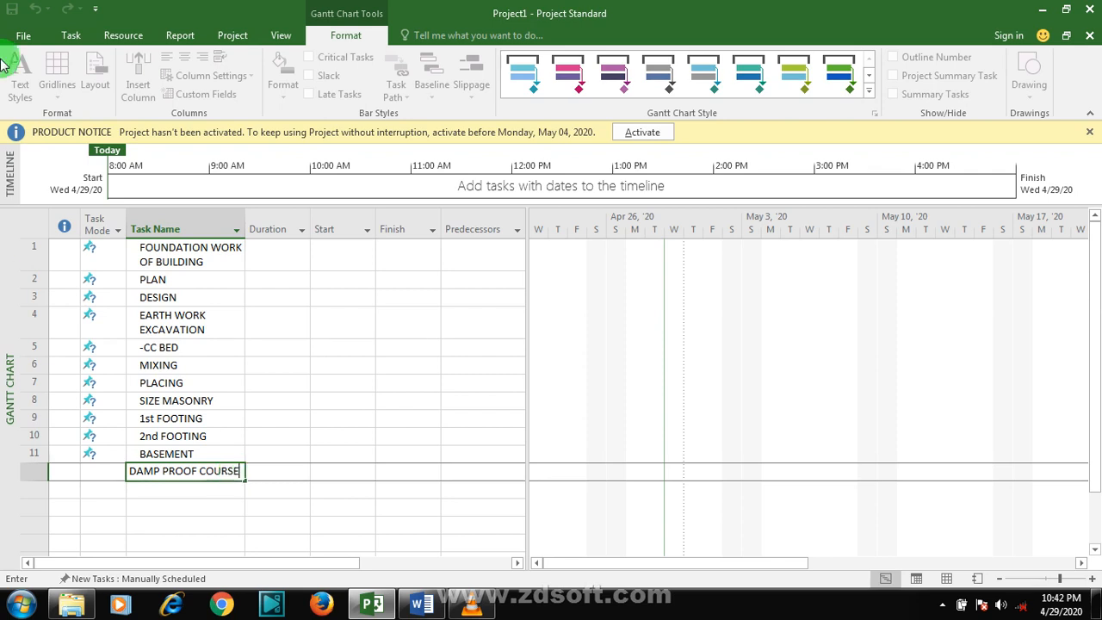
pyautogui.click(170, 277)
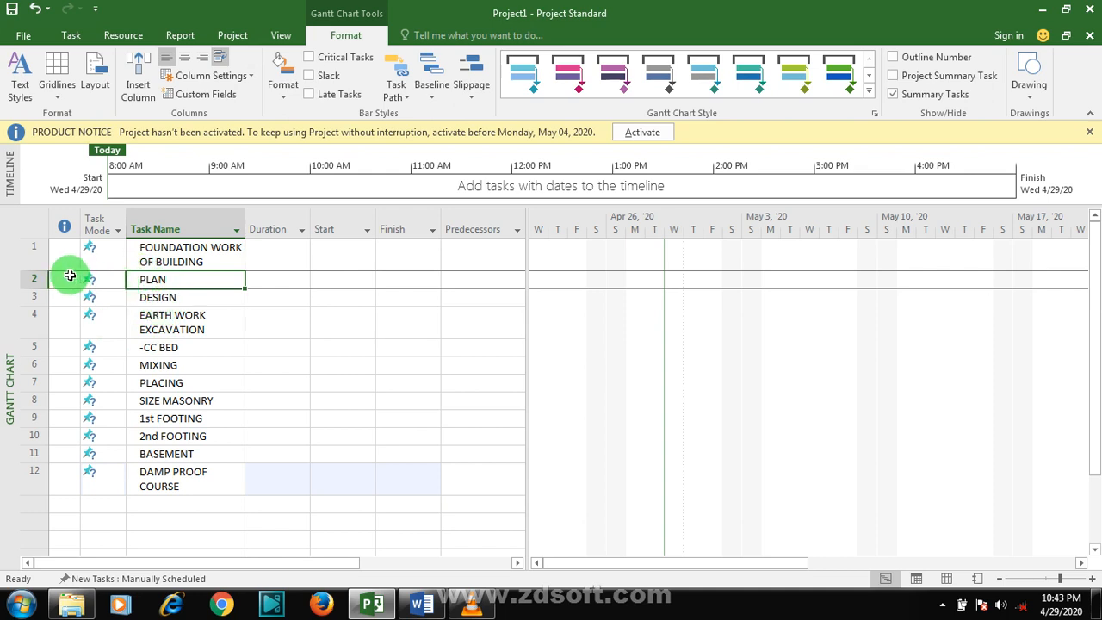
# Indent the tasks from PLAN through DAMP PROOF COURSE as subtasks of FOUNDATION WORK OF BUILDING.
pyautogui.moveTo(70, 276); pyautogui.dragTo(214, 494)
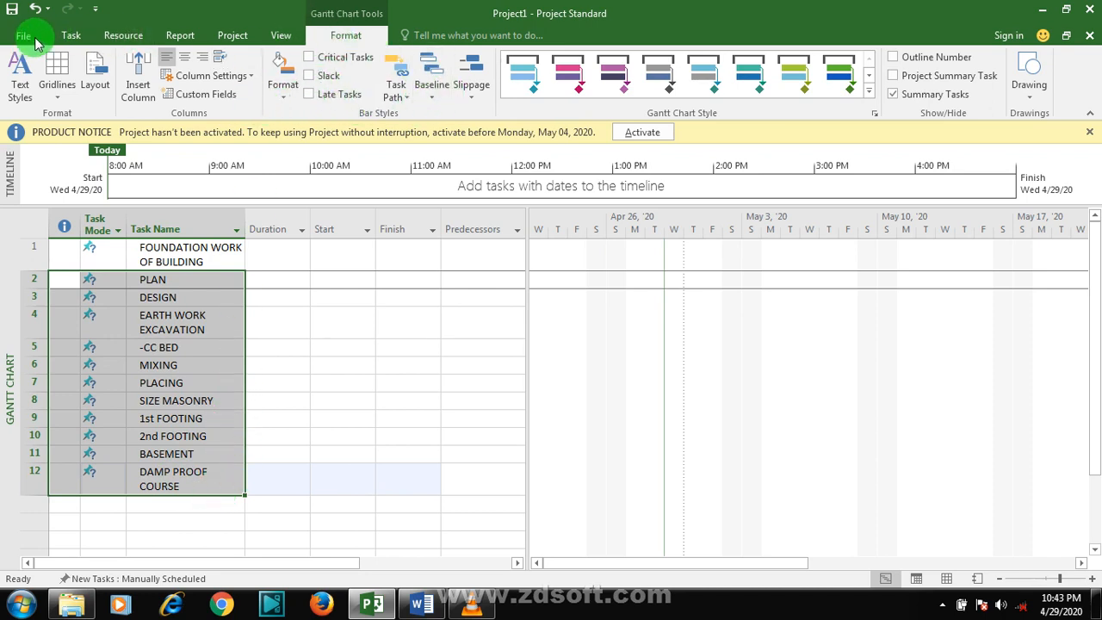
pyautogui.click(72, 41)
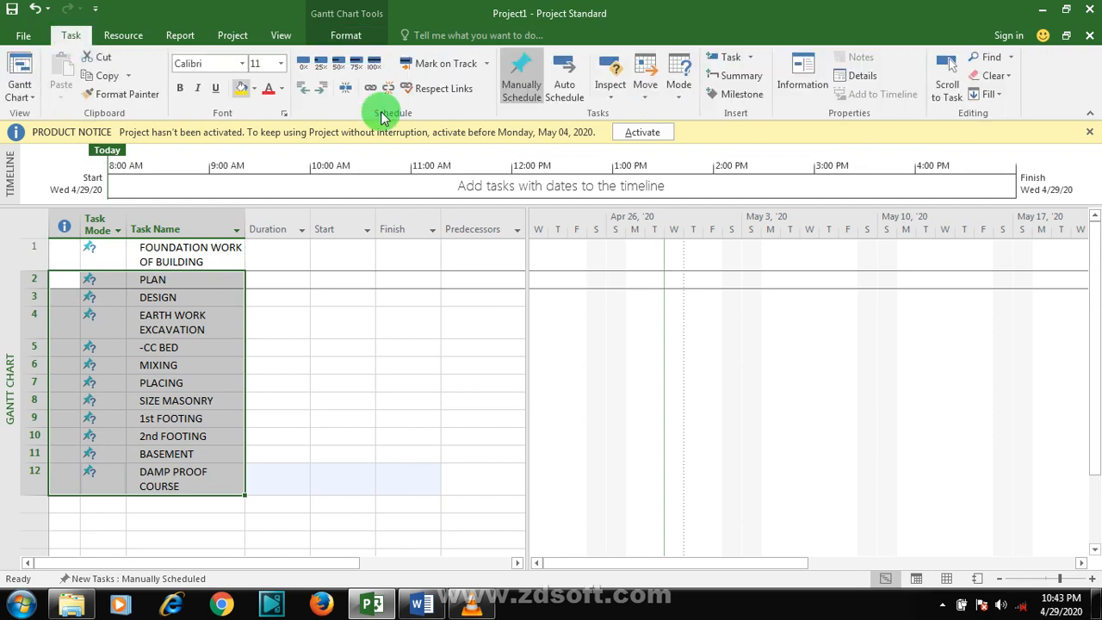
pyautogui.click(320, 89)
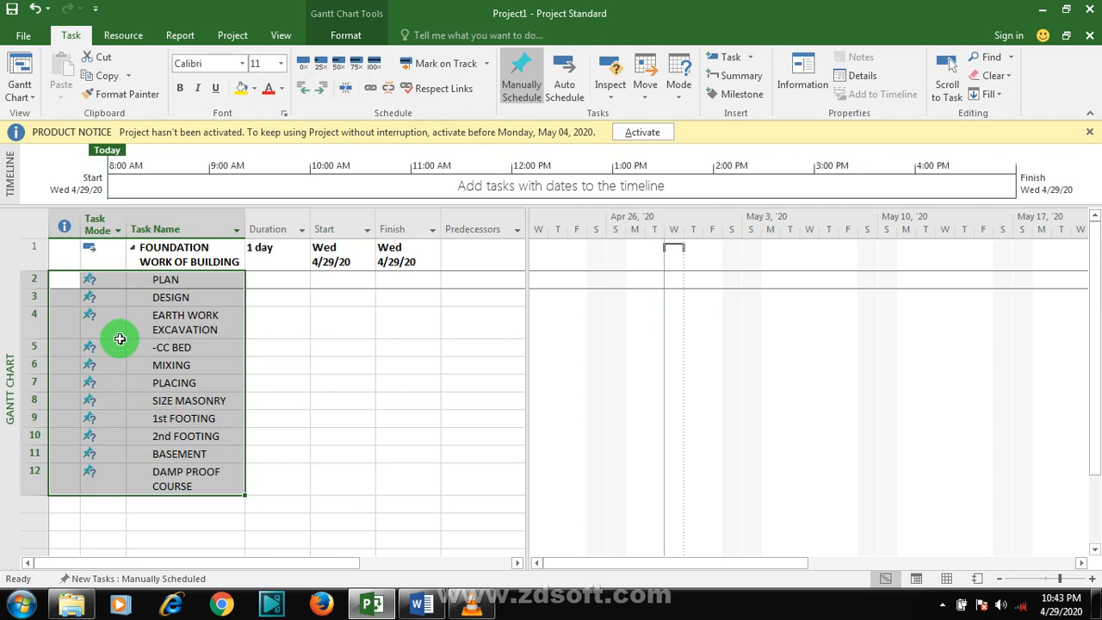
# Indent the -CC BED, MIXING and PLACING tasks as subtasks of EARTH WORK EXCAVATION.
pyautogui.click(293, 315)
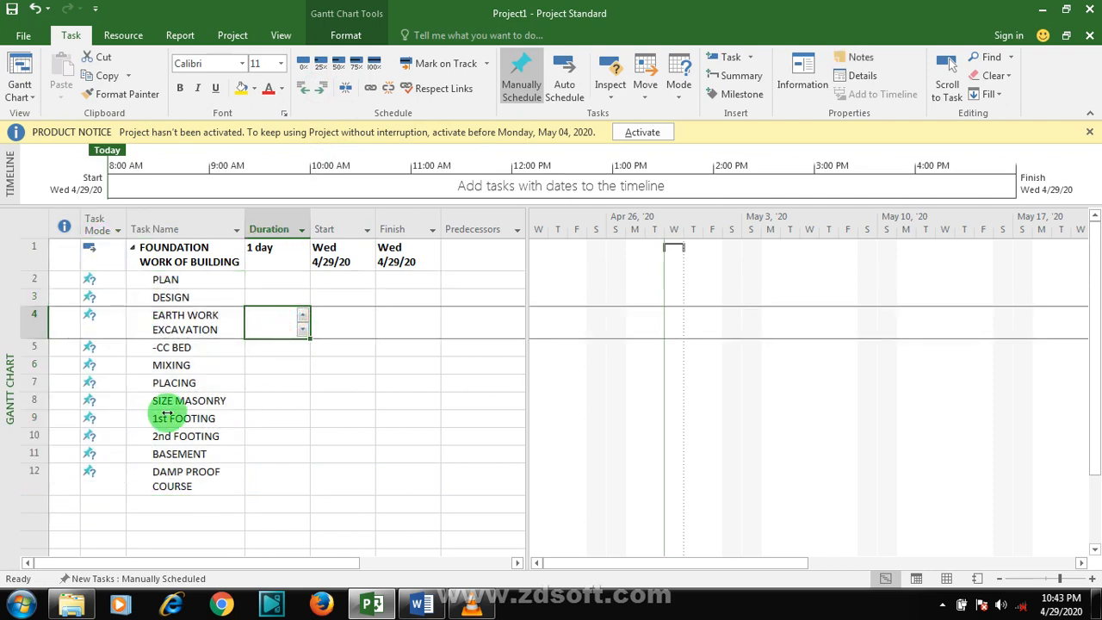
pyautogui.click(164, 322)
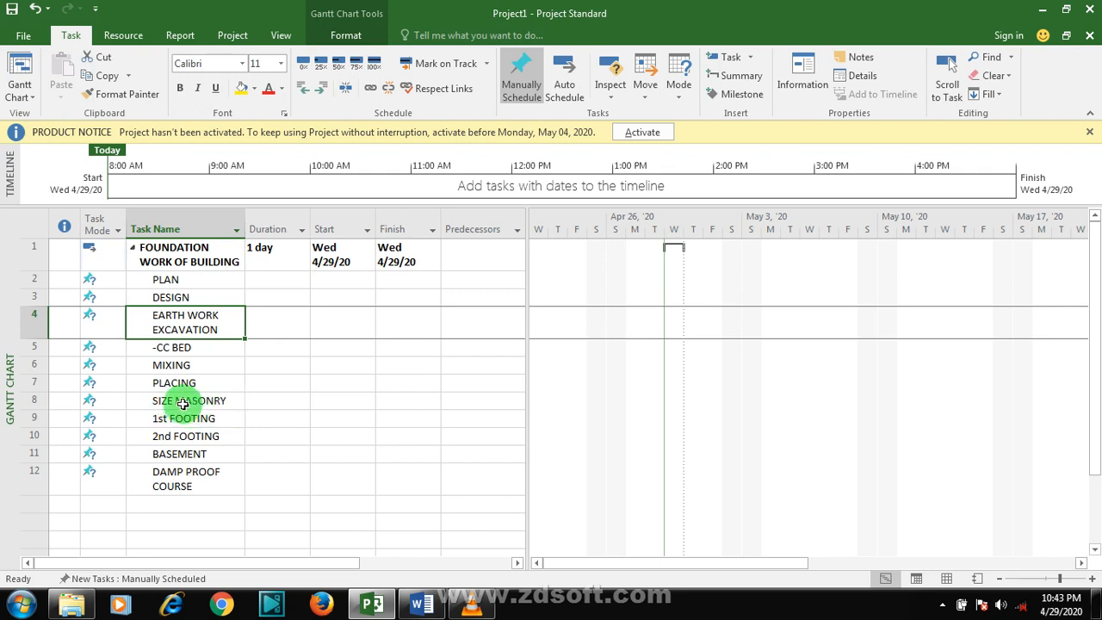
pyautogui.moveTo(146, 345); pyautogui.dragTo(218, 391)
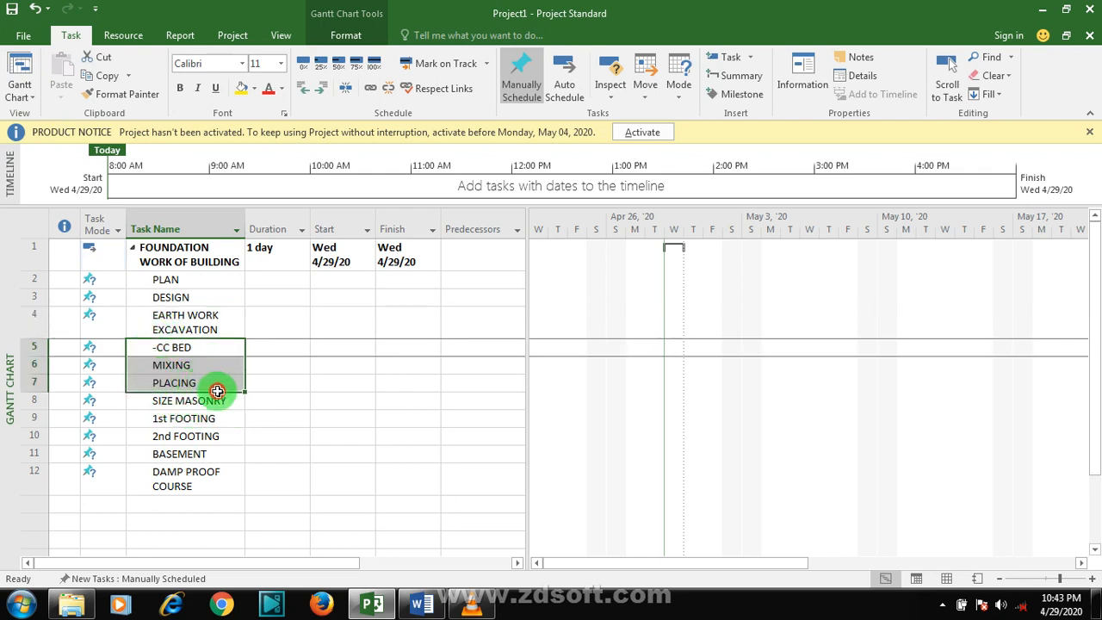
pyautogui.click(320, 91)
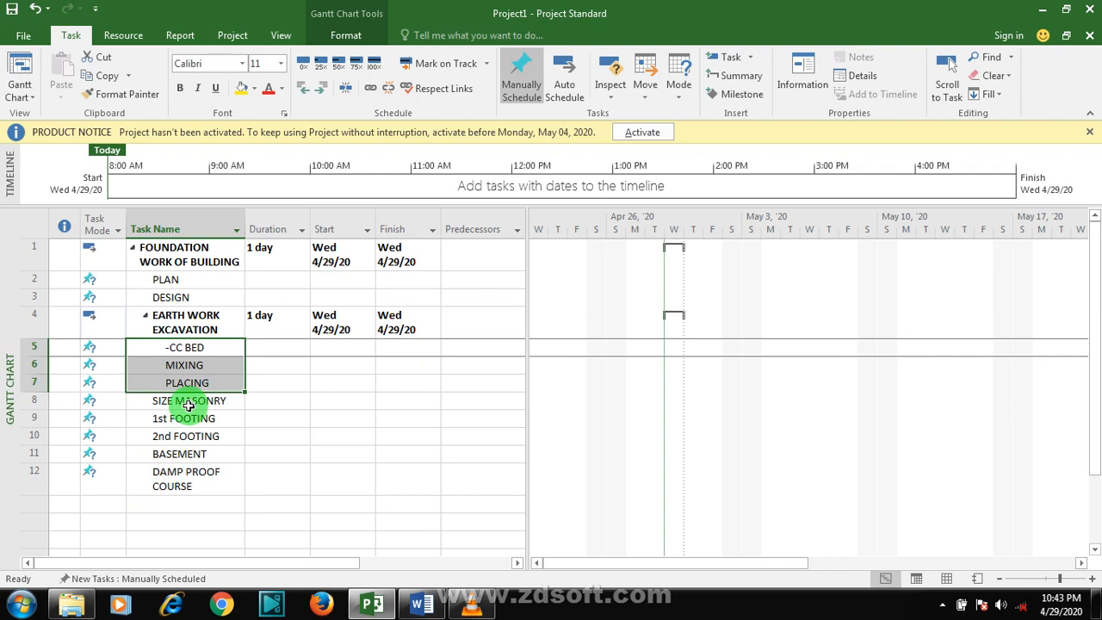
# Indent the tasks from 1st FOOTING through DAMP PROOF COURSE as subtasks of SIZE MASONRY.
pyautogui.click(186, 402)
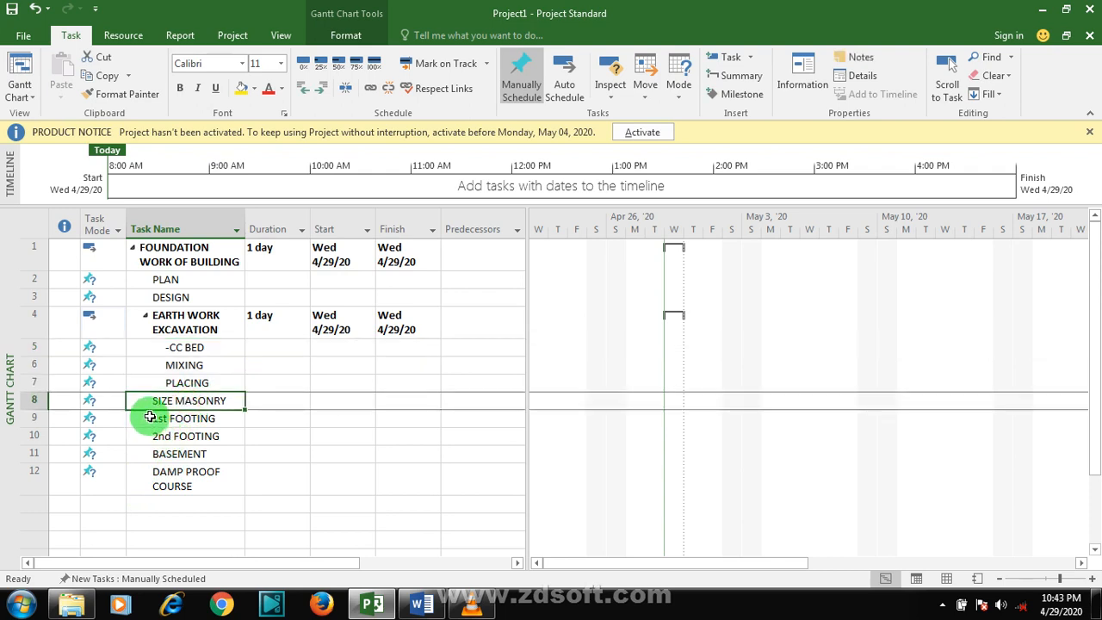
pyautogui.moveTo(149, 418); pyautogui.dragTo(214, 471)
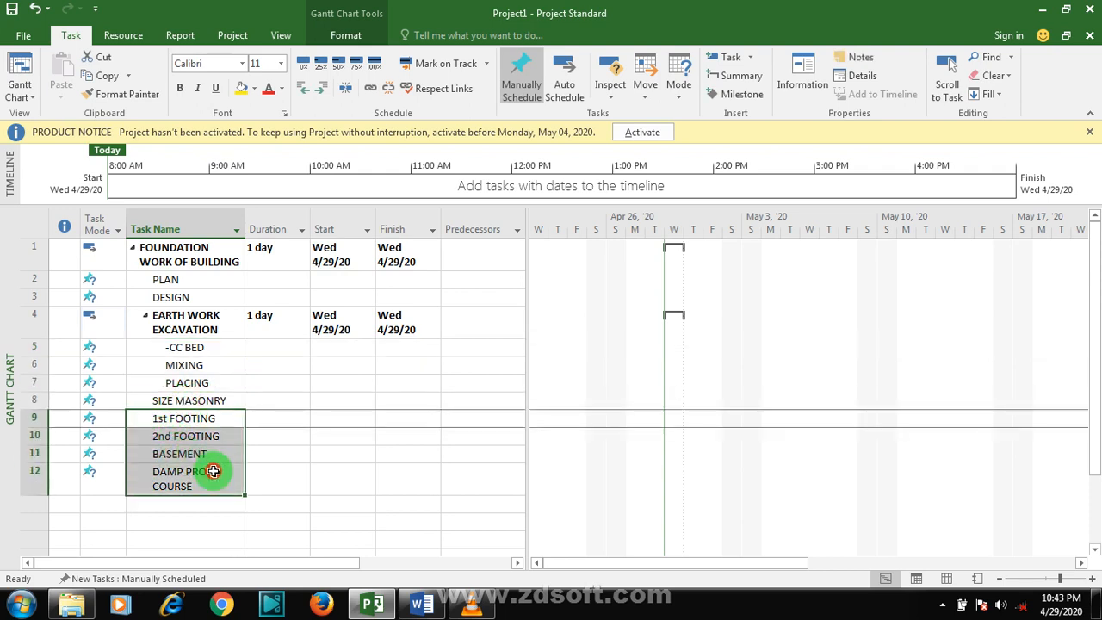
pyautogui.click(319, 91)
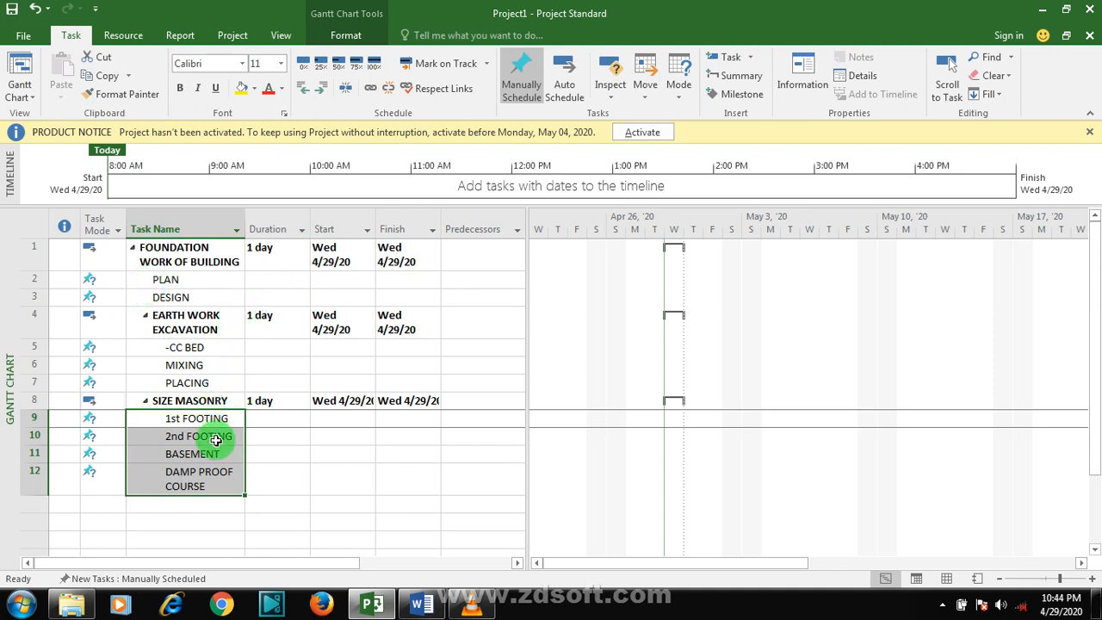
pyautogui.click(274, 268)
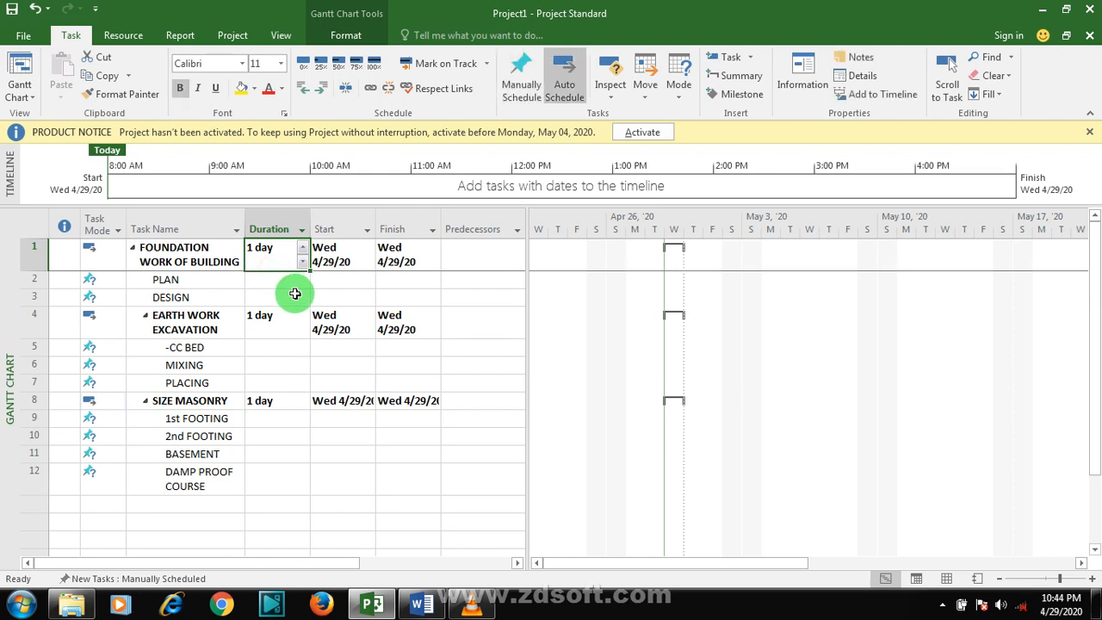
pyautogui.click(945, 611)
pyautogui.click(944, 611)
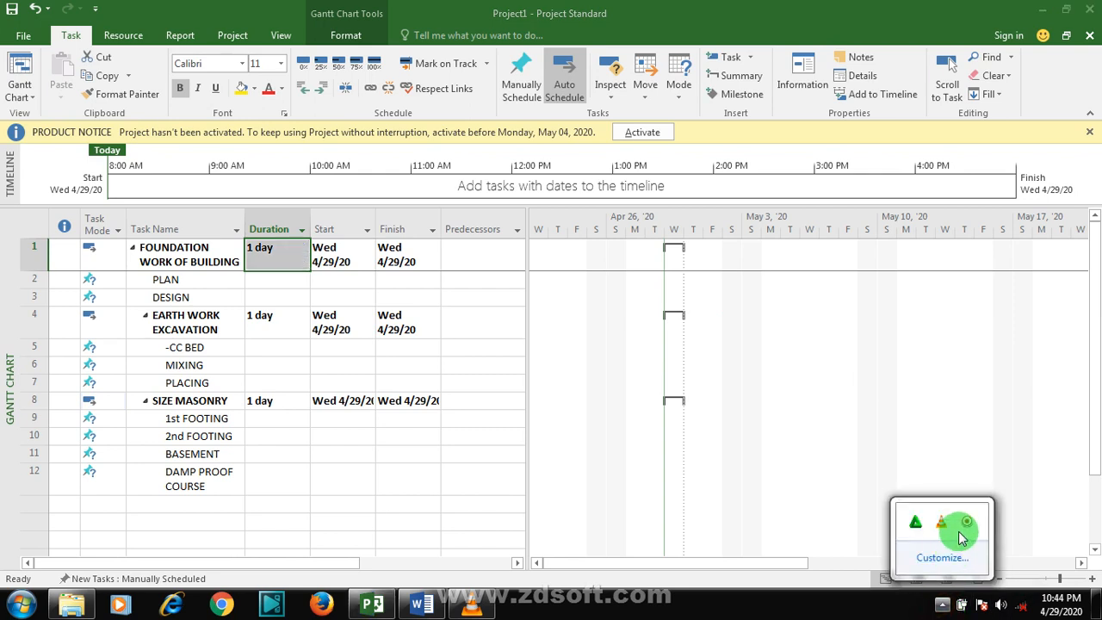
pyautogui.rightClick(965, 527)
pyautogui.click(1002, 441)
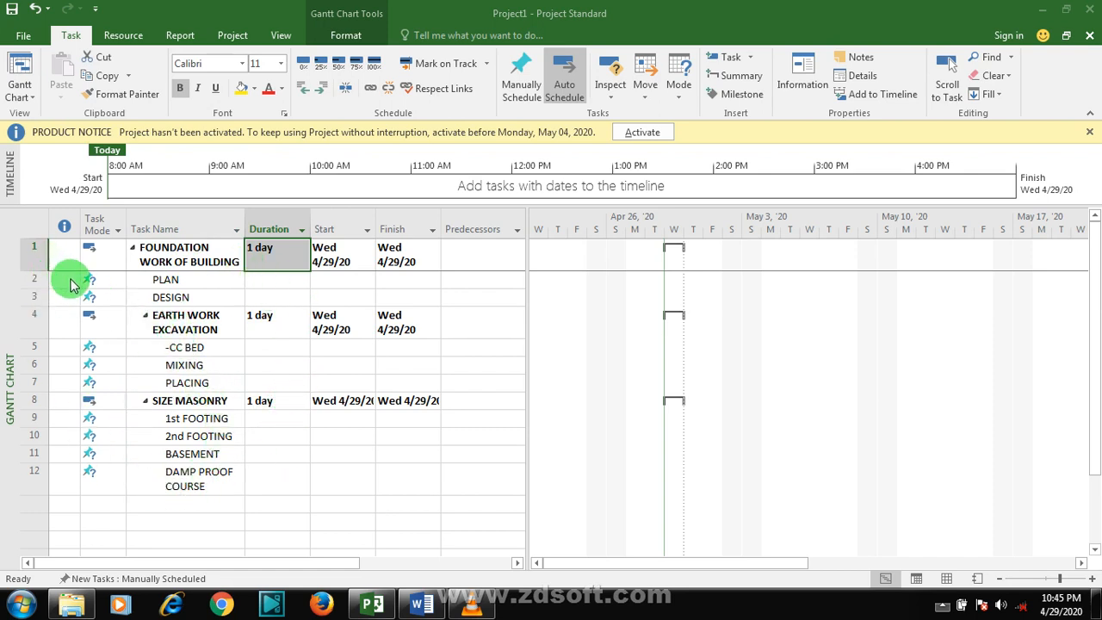
# Link the tasks from PLAN through DAMP PROOF COURSE in sequence as predecessors and successors.
pyautogui.moveTo(65, 278)
pyautogui.mouseDown()
pyautogui.moveTo(94, 401)
pyautogui.moveTo(226, 477)
pyautogui.moveTo(408, 496)
pyautogui.mouseUp()
pyautogui.click(333, 87)
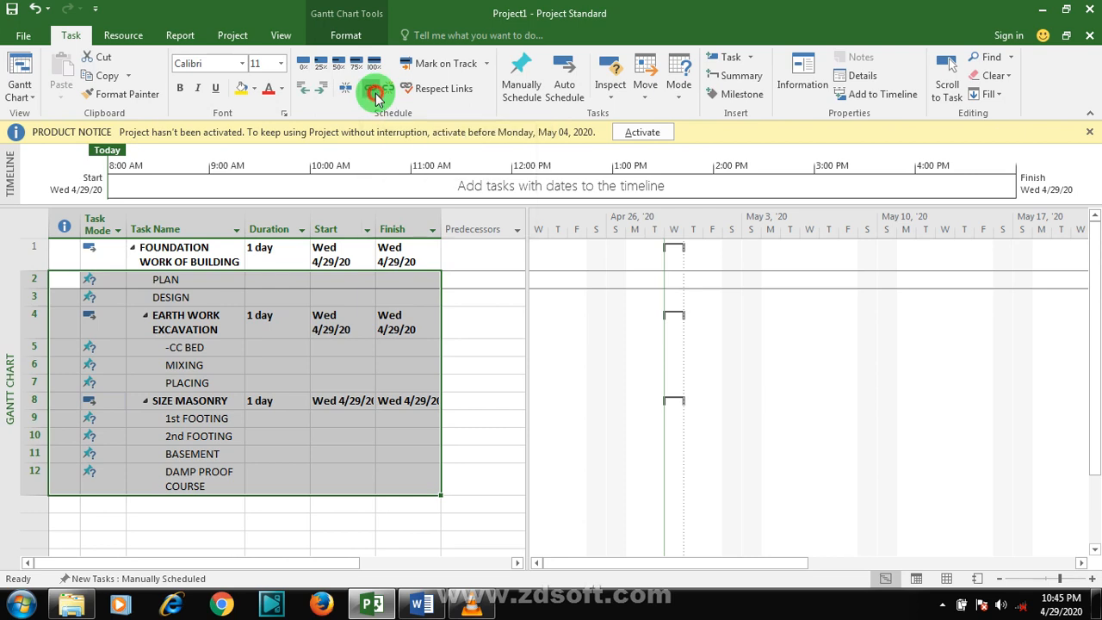
pyautogui.click(376, 95)
pyautogui.moveTo(746, 564)
pyautogui.mouseDown()
pyautogui.moveTo(789, 561)
pyautogui.moveTo(752, 563)
pyautogui.mouseUp()
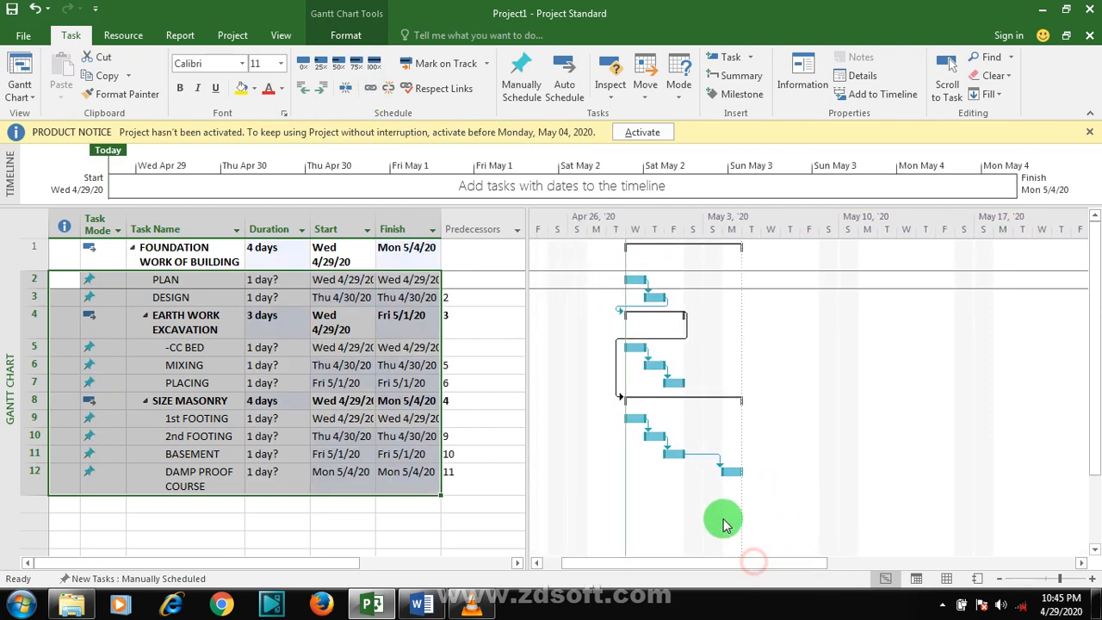
pyautogui.click(1094, 584)
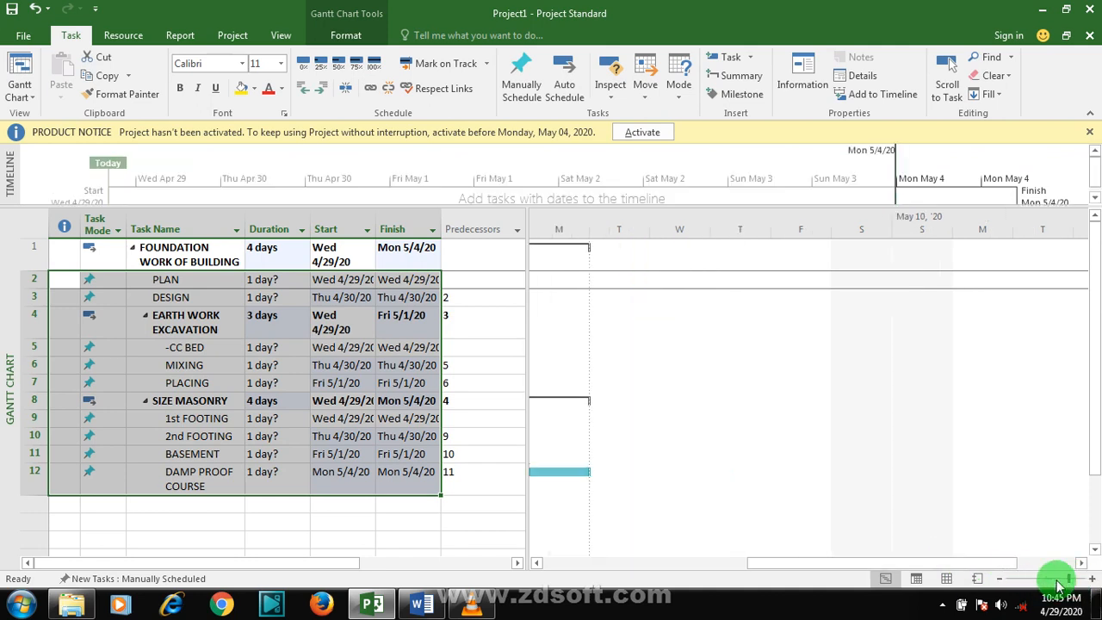
pyautogui.moveTo(1070, 580); pyautogui.dragTo(1062, 579)
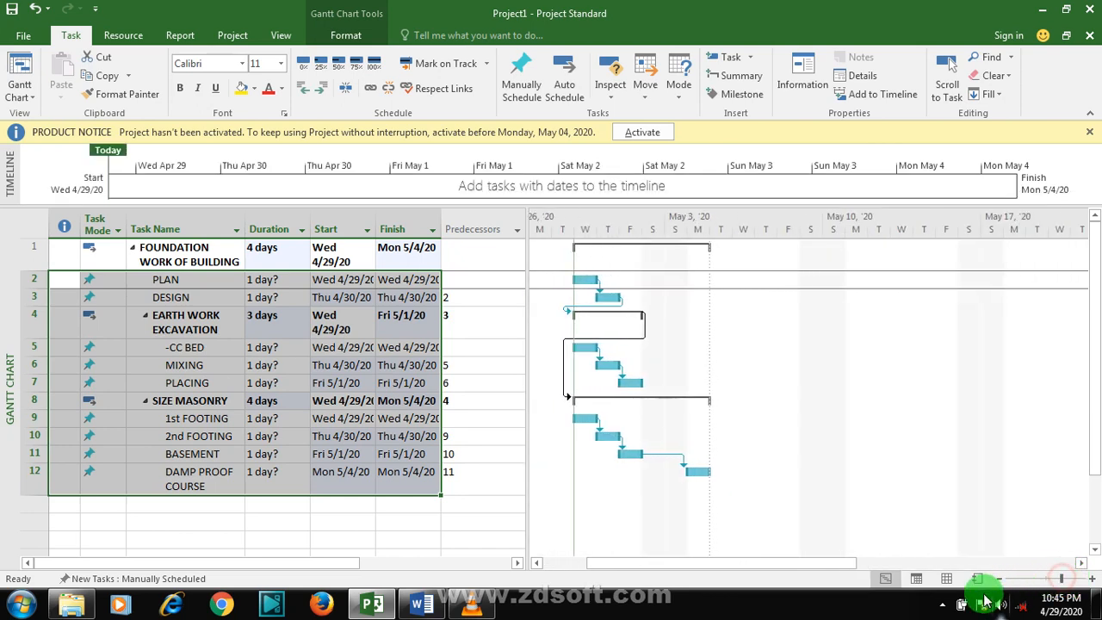
pyautogui.moveTo(653, 562); pyautogui.dragTo(604, 564)
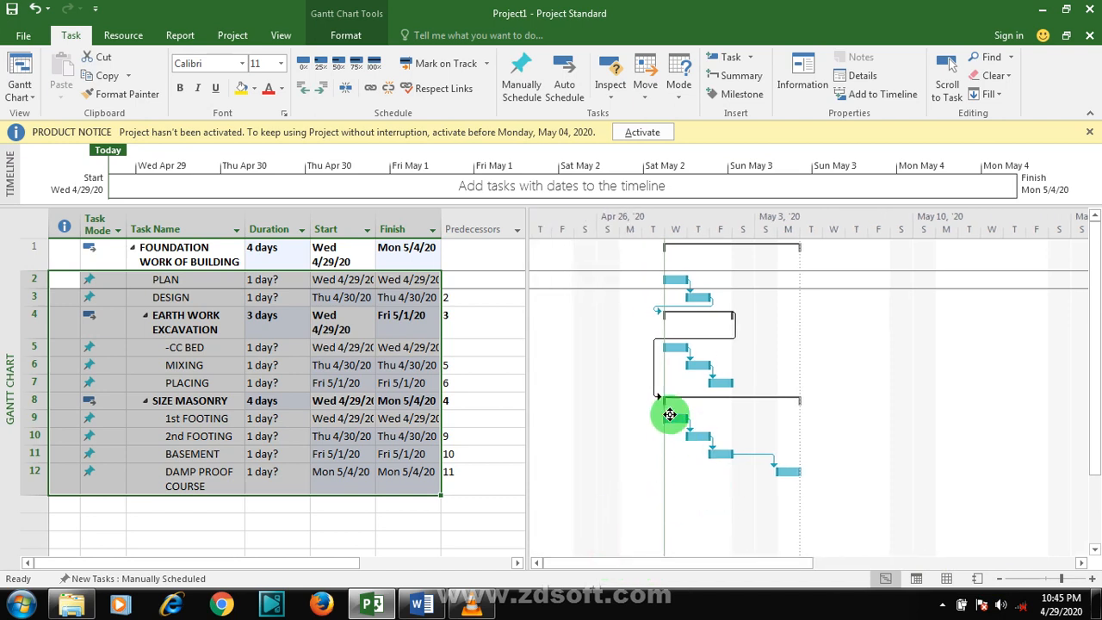
pyautogui.click(943, 605)
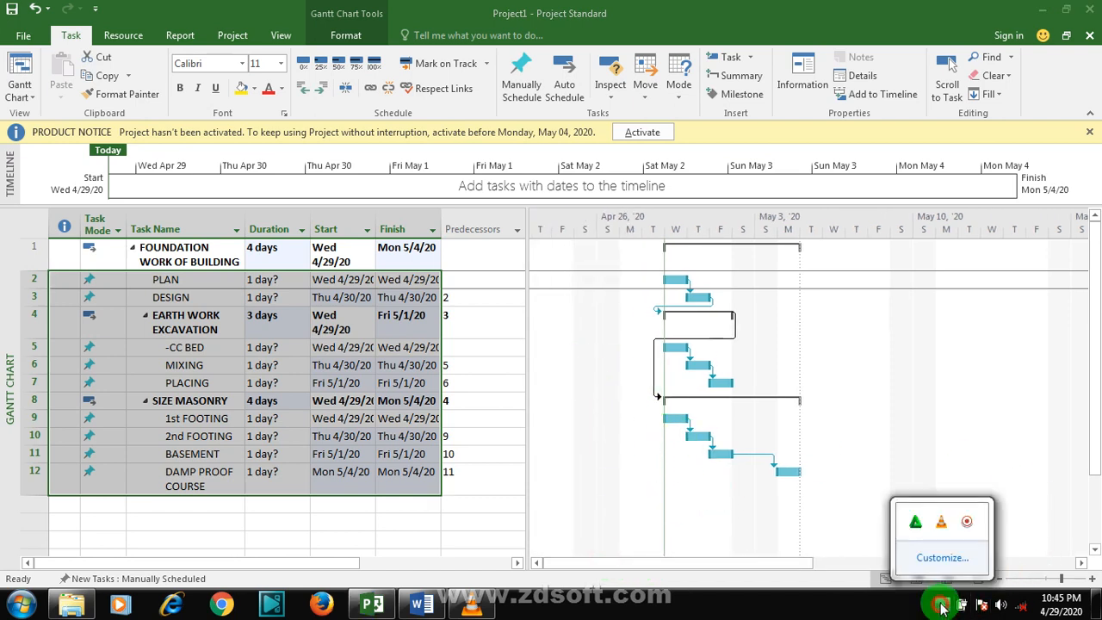
pyautogui.rightClick(970, 527)
pyautogui.click(1004, 443)
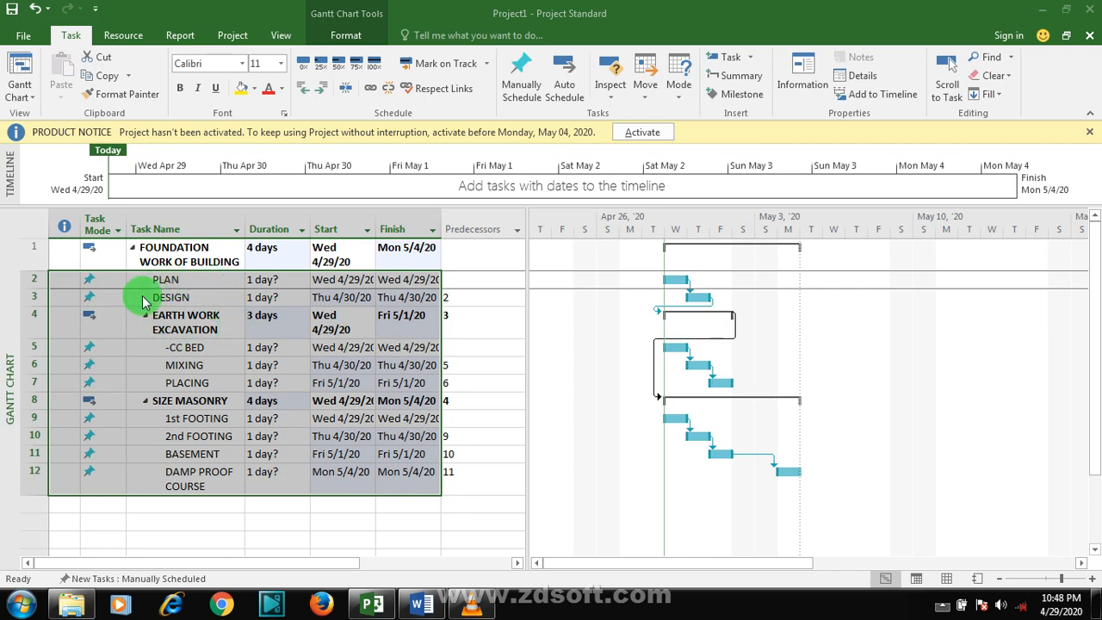
# Set the task mode of PLAN and DESIGN to Auto Scheduled.
pyautogui.click(69, 283)
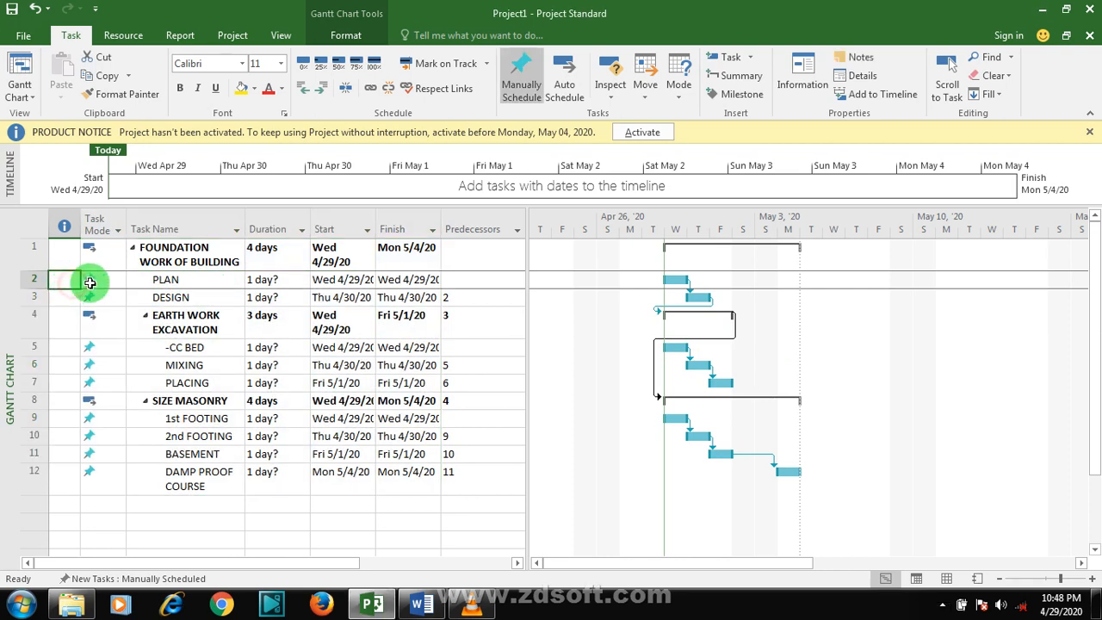
pyautogui.click(142, 279)
pyautogui.click(97, 278)
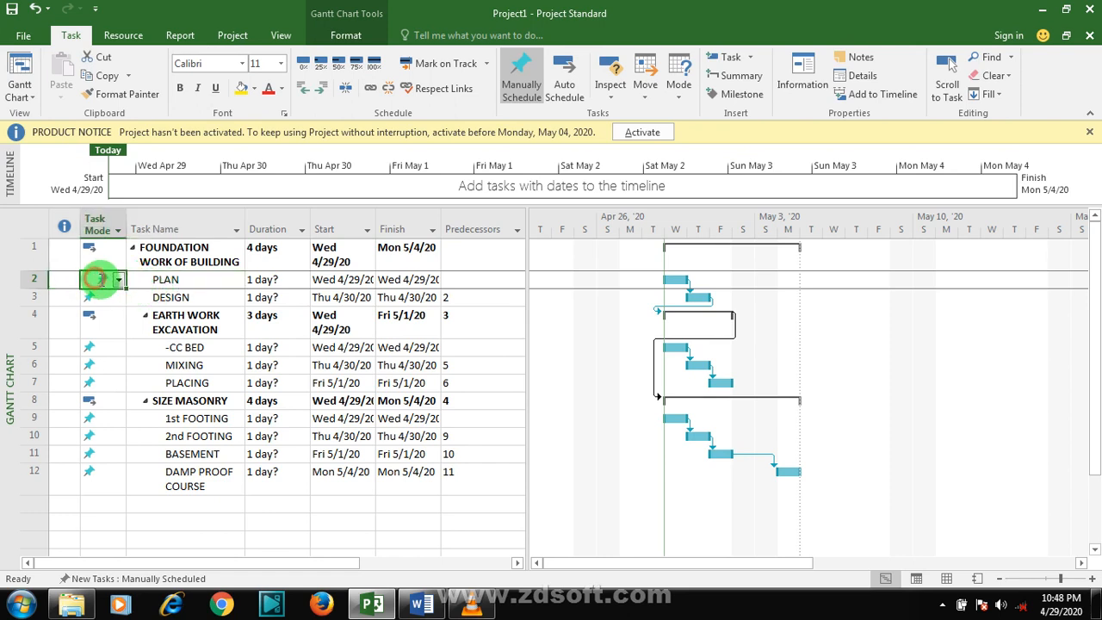
pyautogui.click(119, 282)
pyautogui.click(123, 310)
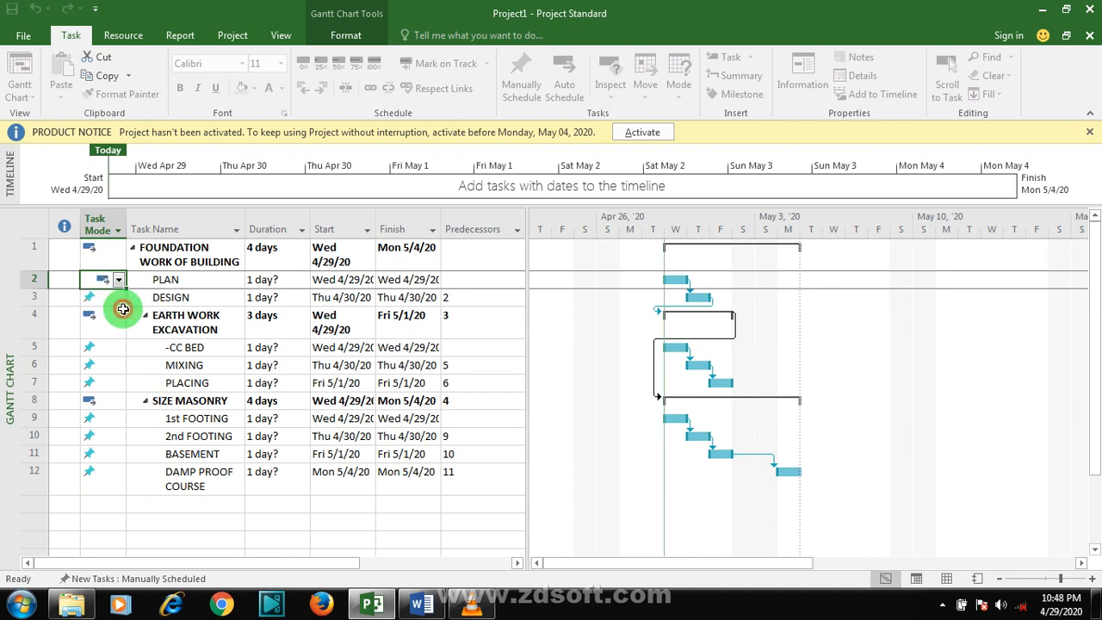
pyautogui.click(122, 298)
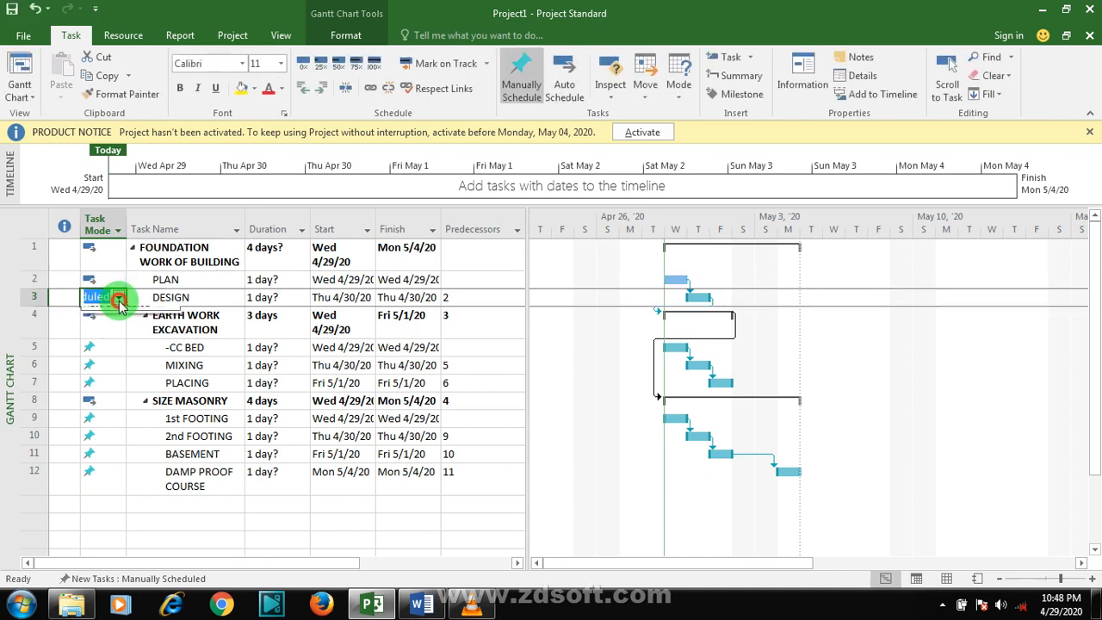
pyautogui.click(119, 299)
pyautogui.click(118, 322)
# Set the task mode of EARTH WORK EXCAVATION and -CC BED to Auto Scheduled.
pyautogui.click(120, 327)
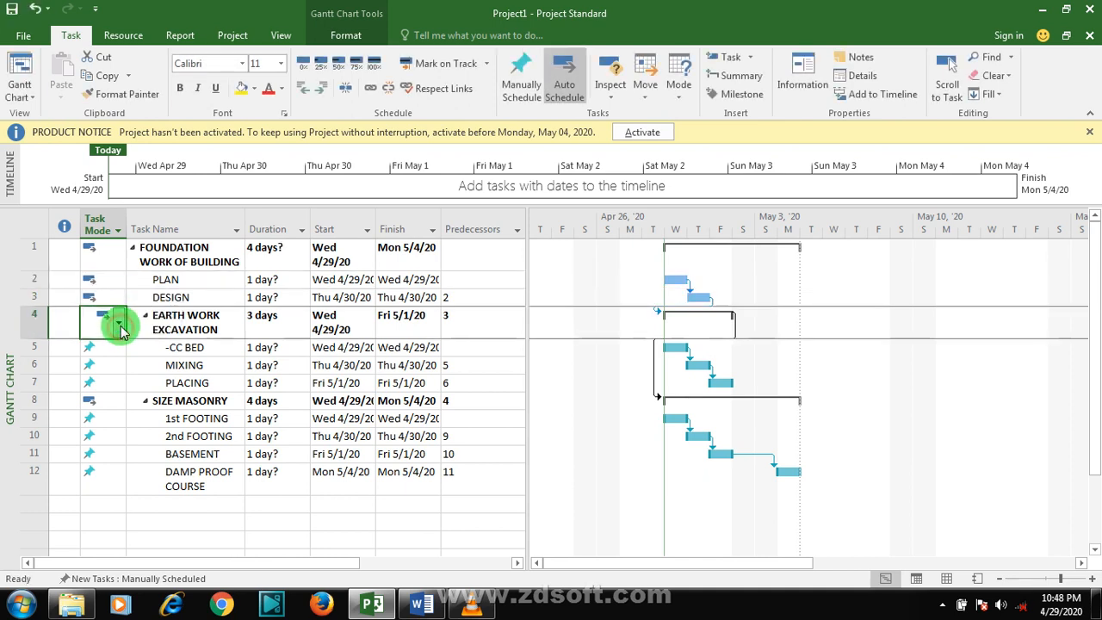
pyautogui.click(119, 326)
pyautogui.click(120, 356)
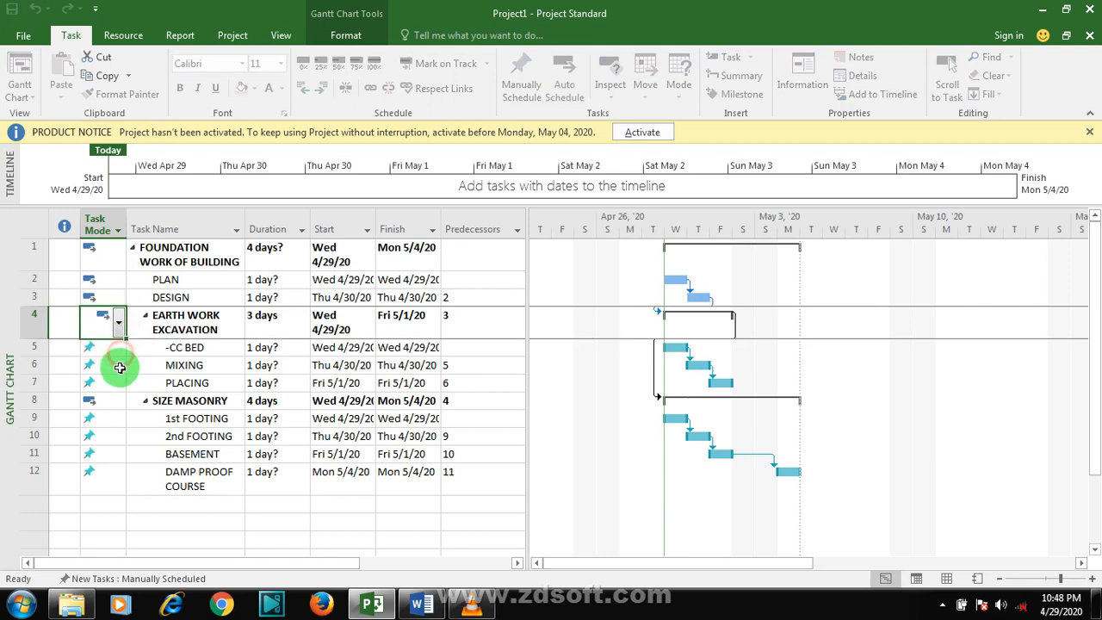
pyautogui.click(119, 353)
pyautogui.click(120, 348)
pyautogui.click(110, 373)
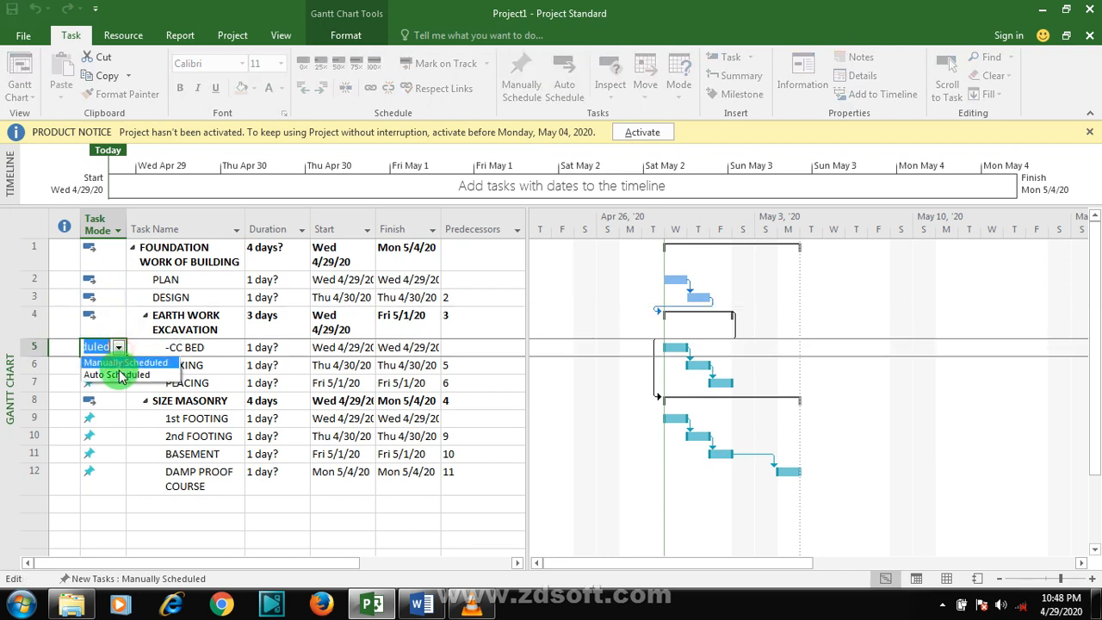
# Set the task mode of MIXING and PLACING to Auto Scheduled.
pyautogui.click(109, 370)
pyautogui.click(111, 369)
pyautogui.click(112, 392)
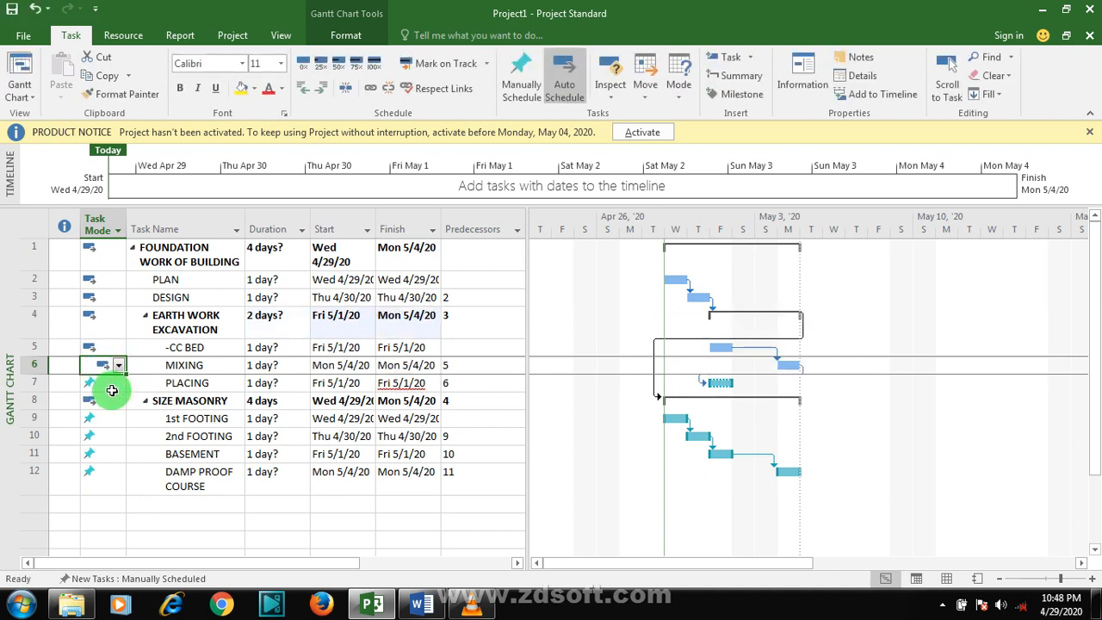
pyautogui.click(108, 383)
pyautogui.click(110, 383)
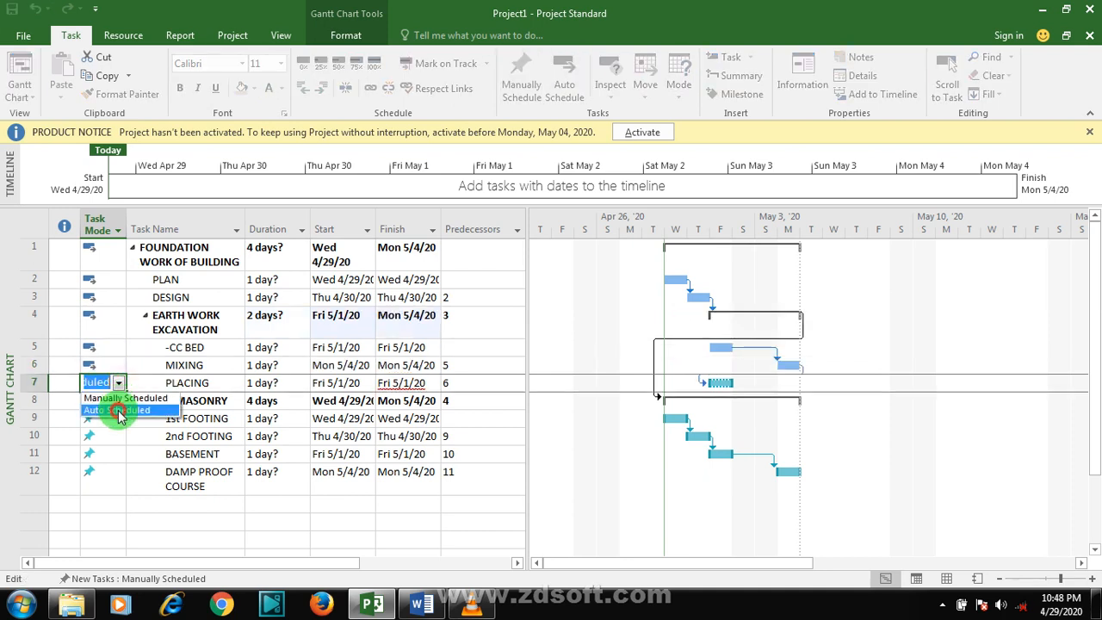
pyautogui.click(120, 410)
# Set the task mode of SIZE MASONRY, 1st FOOTING and 2nd FOOTING to Auto Scheduled.
pyautogui.click(117, 405)
pyautogui.click(120, 403)
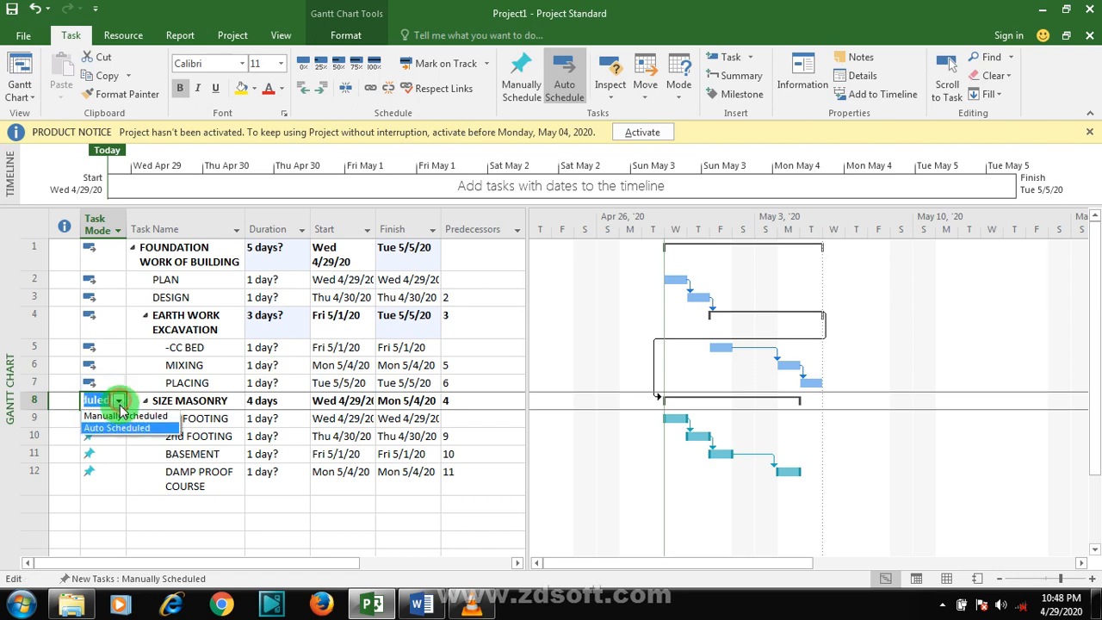
pyautogui.click(110, 422)
pyautogui.click(110, 422)
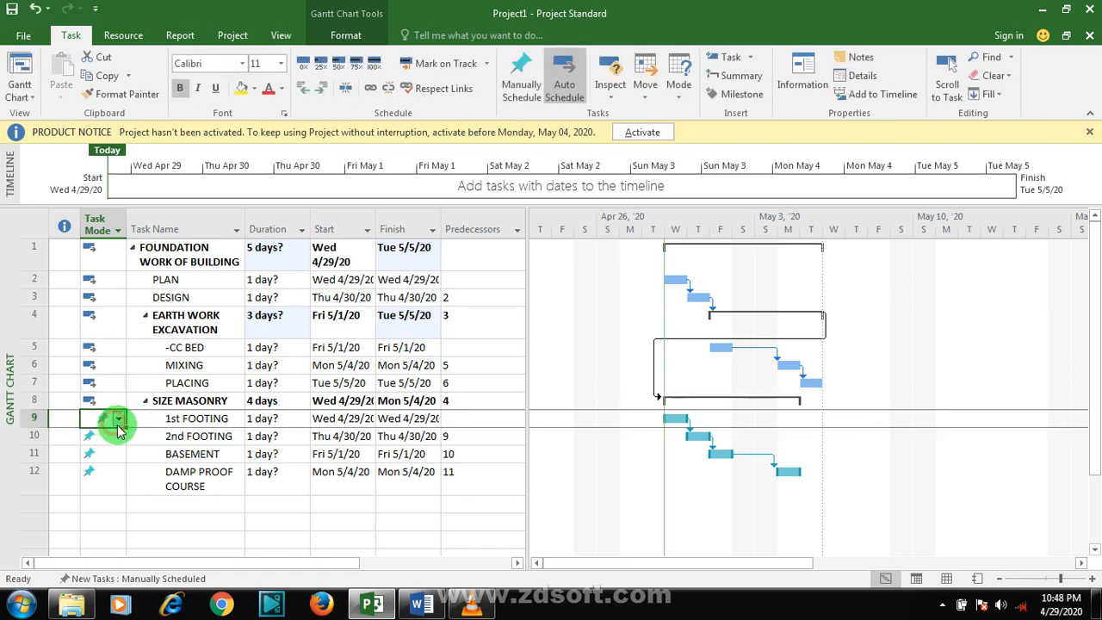
pyautogui.click(119, 420)
pyautogui.click(123, 448)
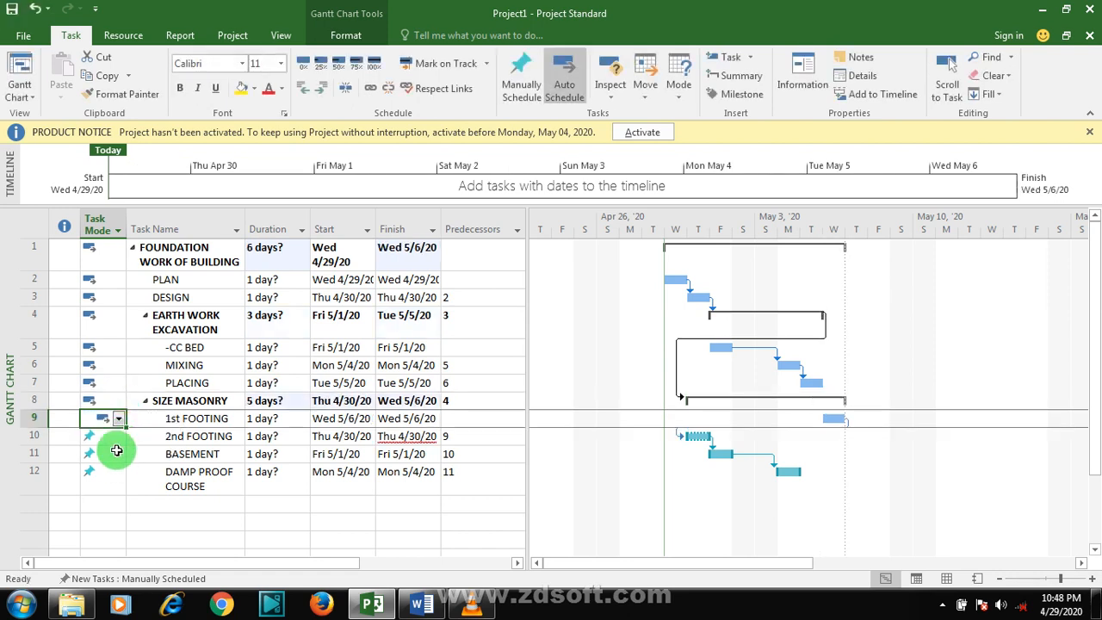
pyautogui.click(110, 437)
pyautogui.click(118, 438)
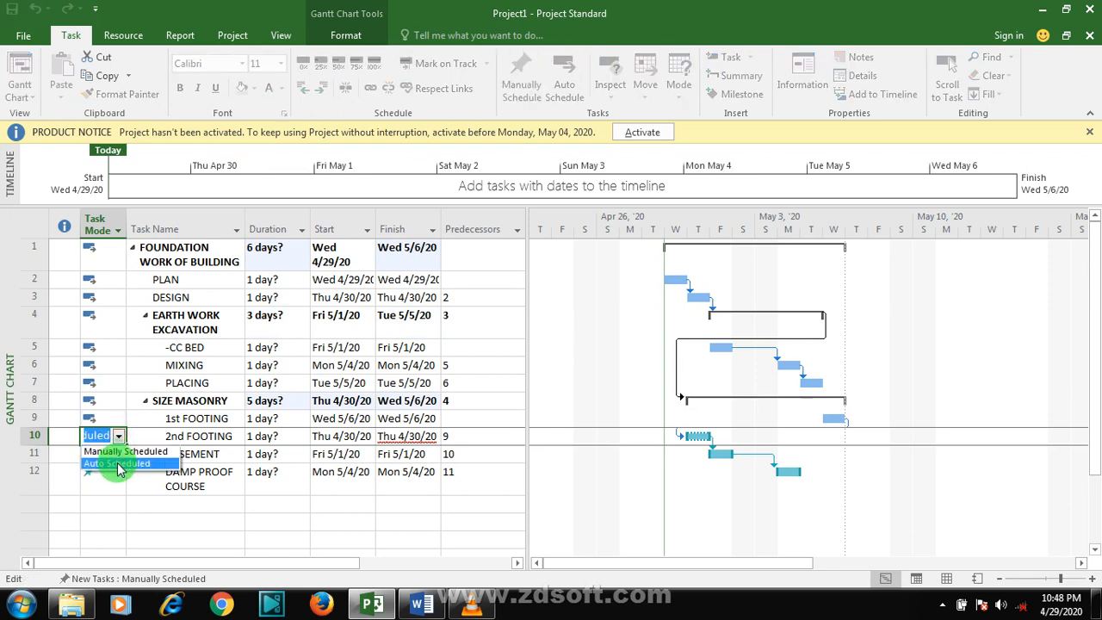
pyautogui.click(112, 463)
# Set the task mode of BASEMENT and DAMP PROOF COURSE to Auto Scheduled.
pyautogui.click(112, 455)
pyautogui.click(119, 455)
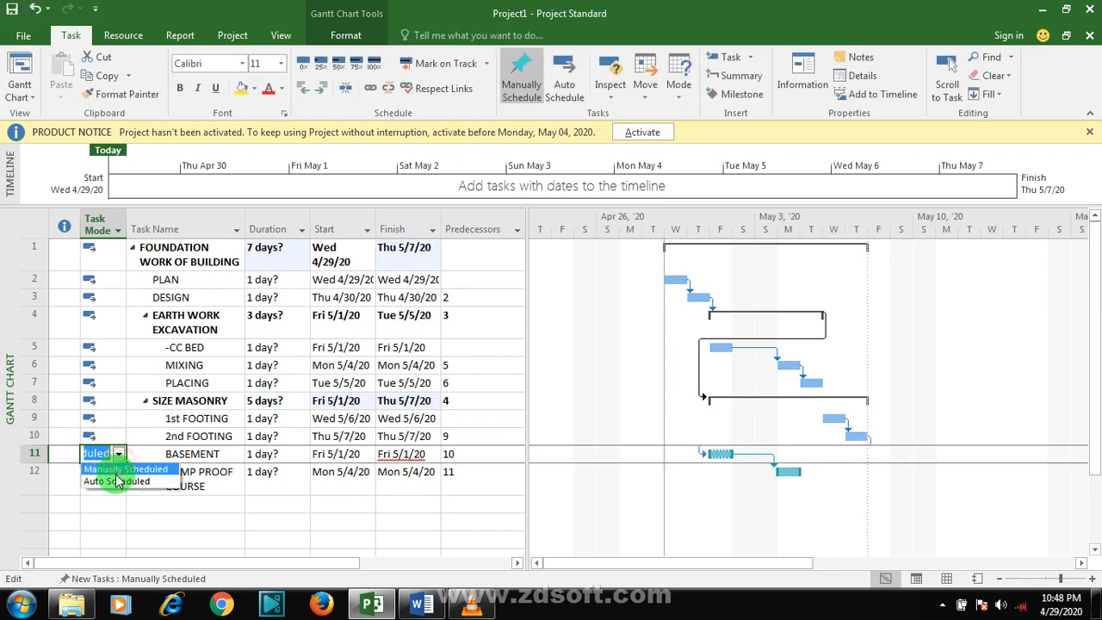
pyautogui.click(112, 481)
pyautogui.click(117, 478)
pyautogui.click(117, 479)
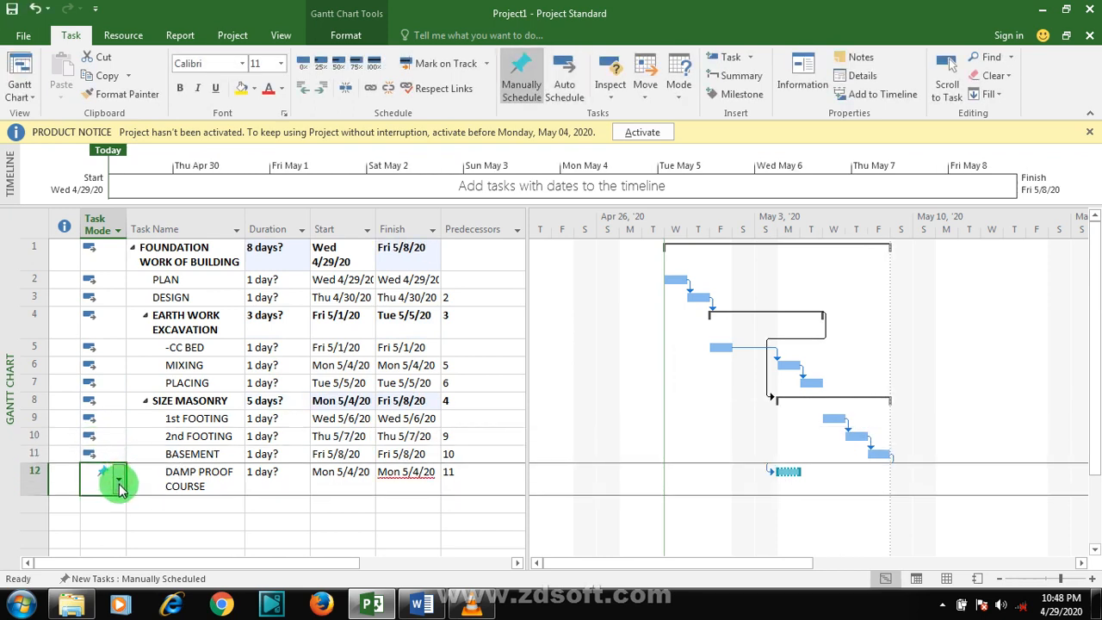
pyautogui.click(120, 513)
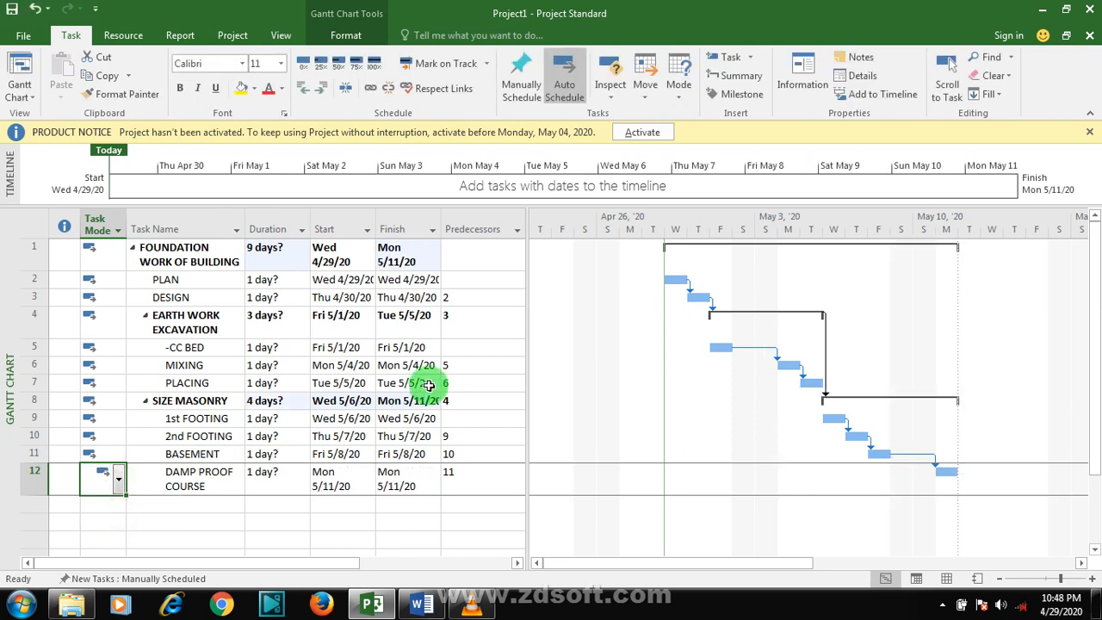
# Set the project's start date to Sat 5/9/20 in the project information.
pyautogui.moveTo(751, 564)
pyautogui.mouseDown()
pyautogui.moveTo(824, 563)
pyautogui.moveTo(769, 560)
pyautogui.mouseUp()
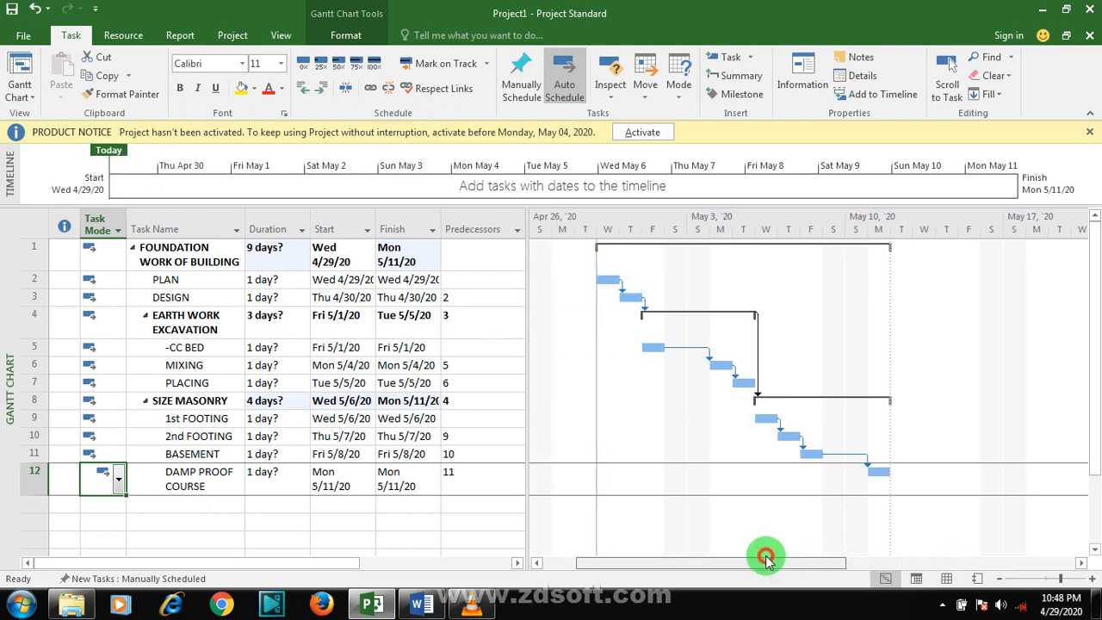
pyautogui.moveTo(767, 560); pyautogui.dragTo(756, 559)
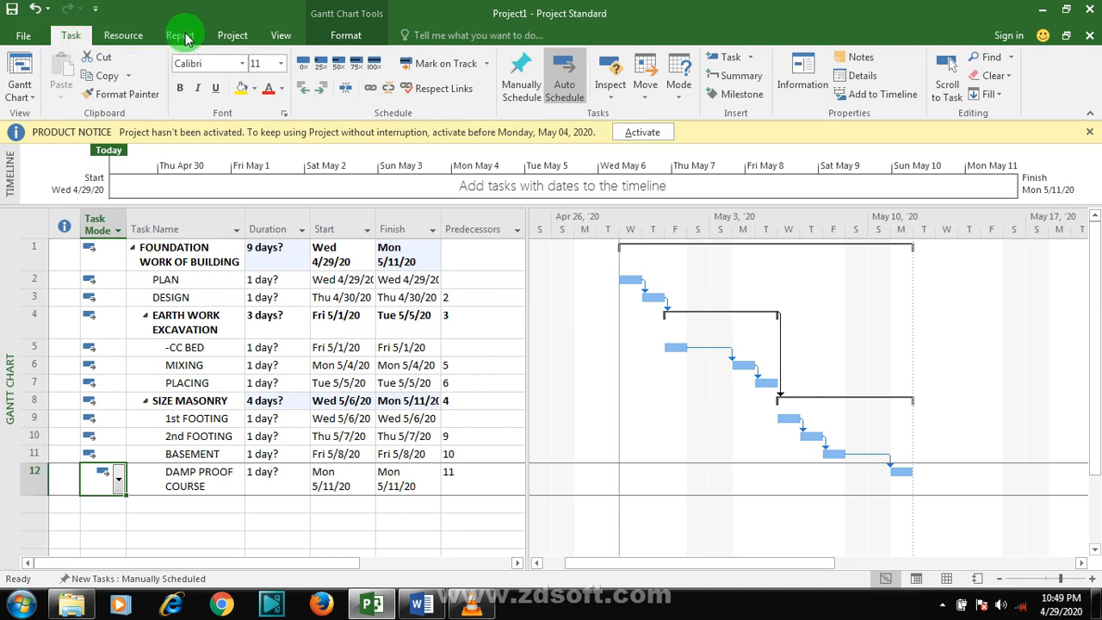
pyautogui.click(235, 35)
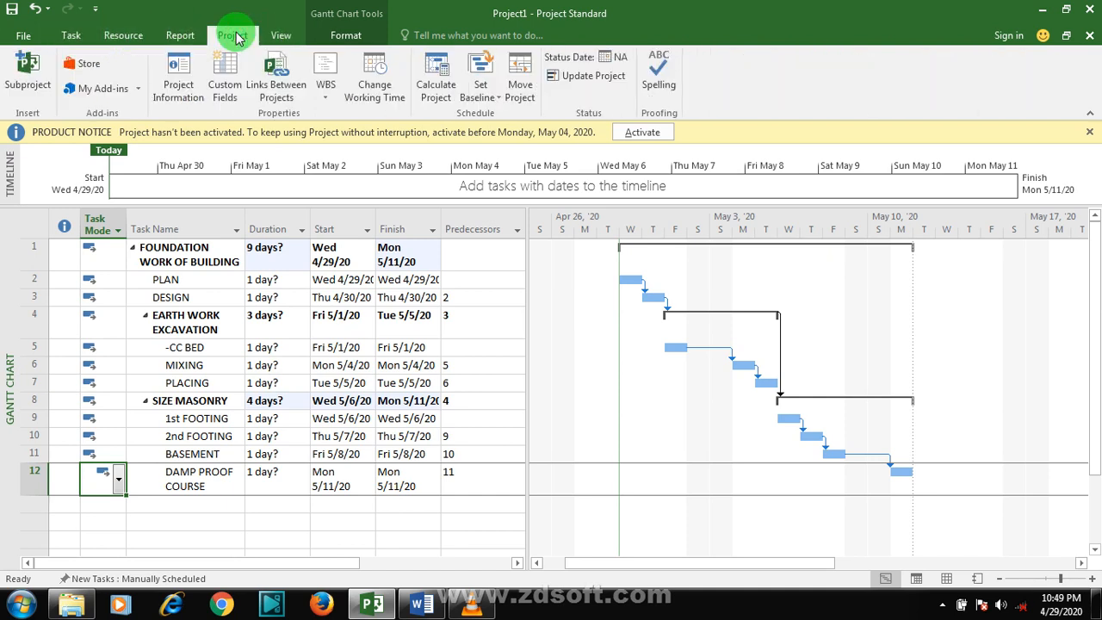
pyautogui.click(175, 83)
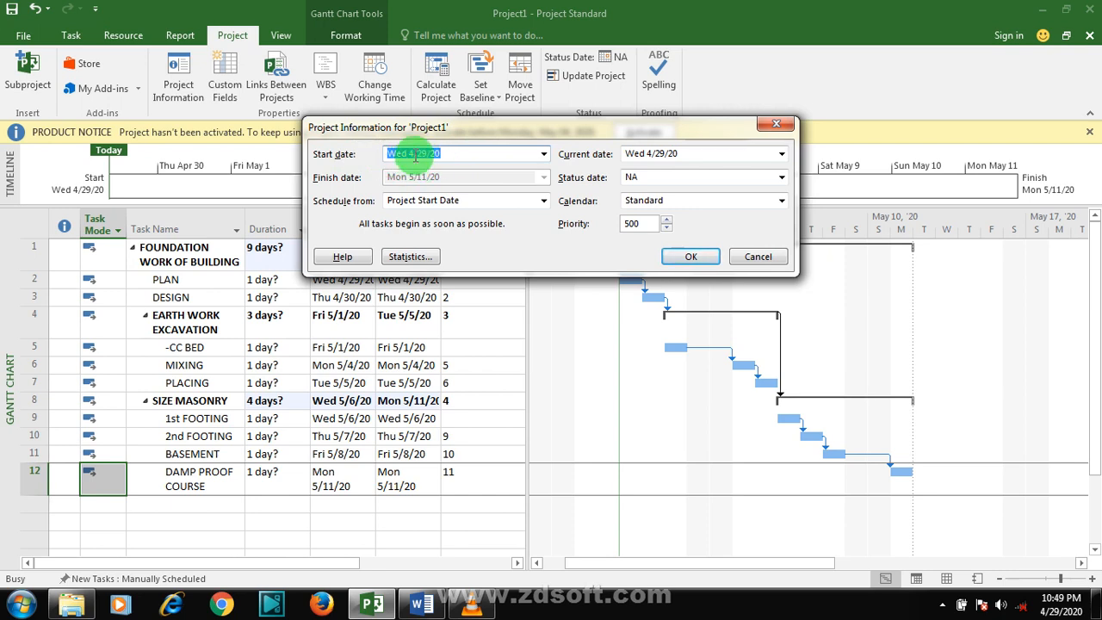
pyautogui.click(543, 156)
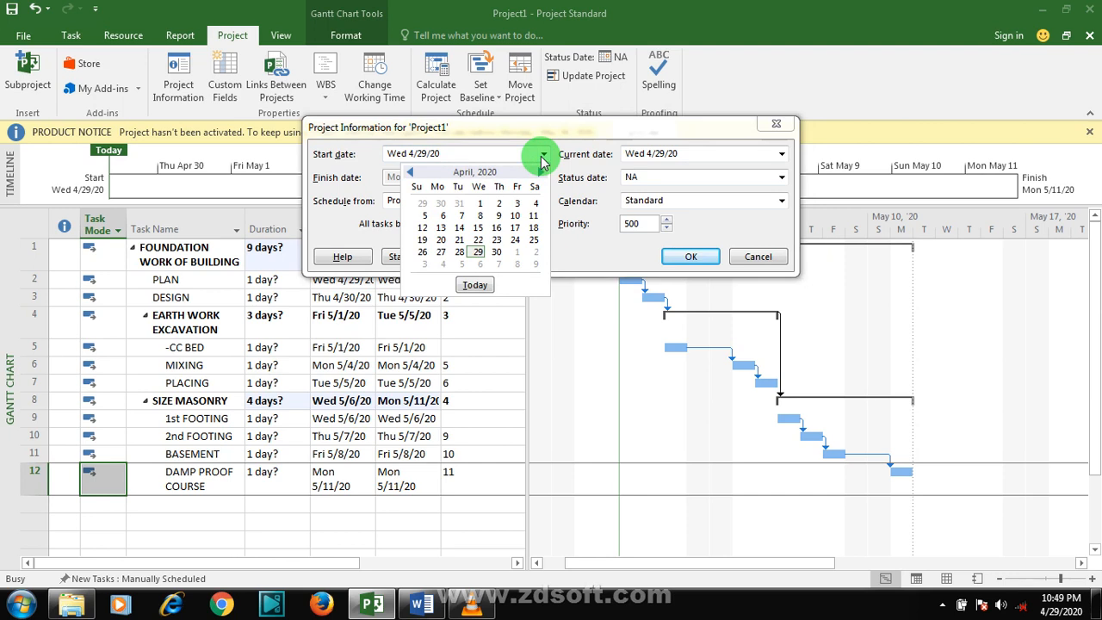
pyautogui.click(534, 265)
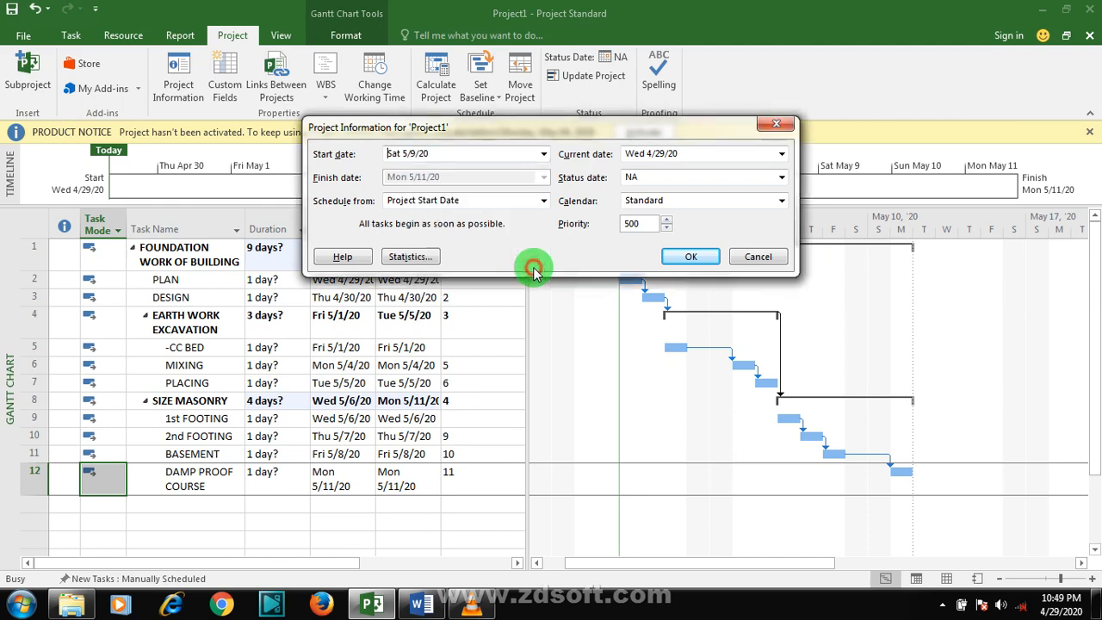
pyautogui.click(692, 258)
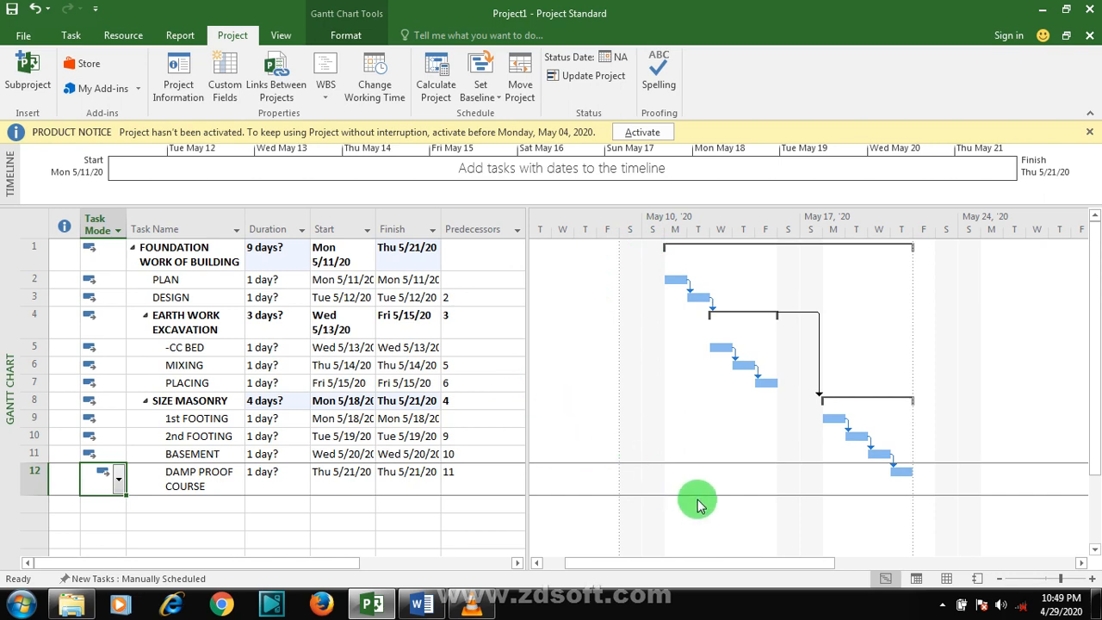
pyautogui.moveTo(677, 568); pyautogui.dragTo(611, 553)
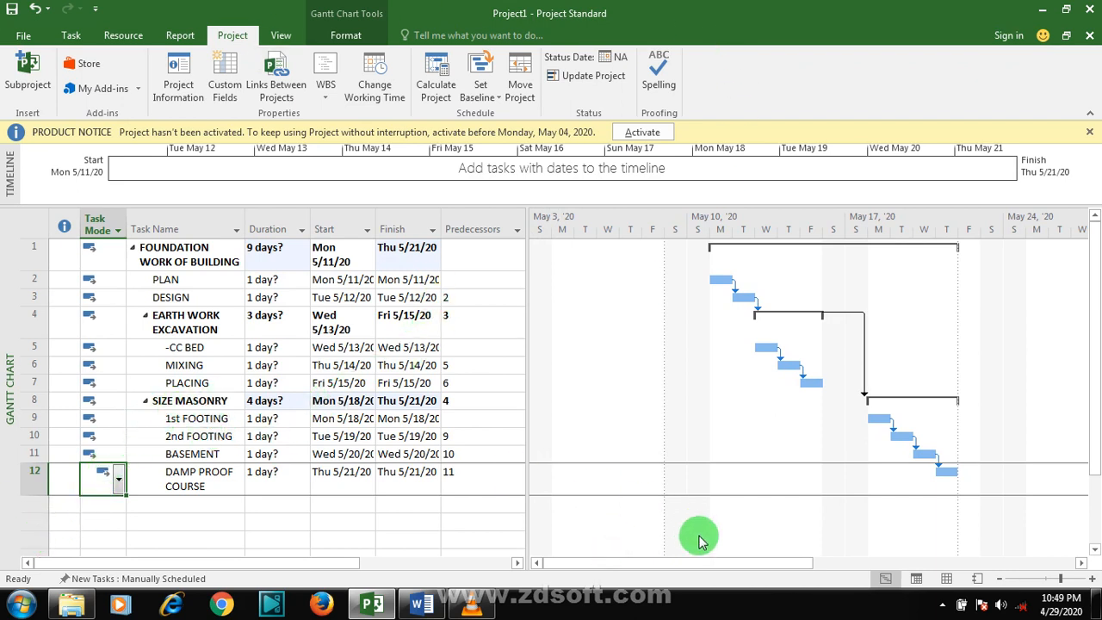
pyautogui.moveTo(711, 564); pyautogui.dragTo(689, 571)
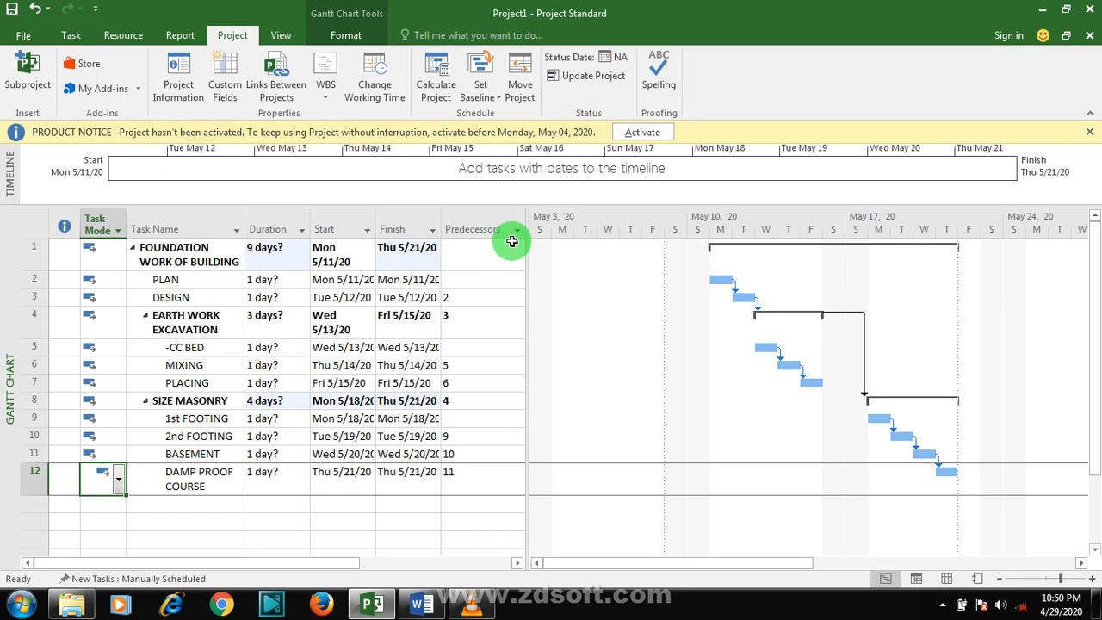
# Switch from the Gantt Chart to the Resource Sheet view.
pyautogui.click(71, 39)
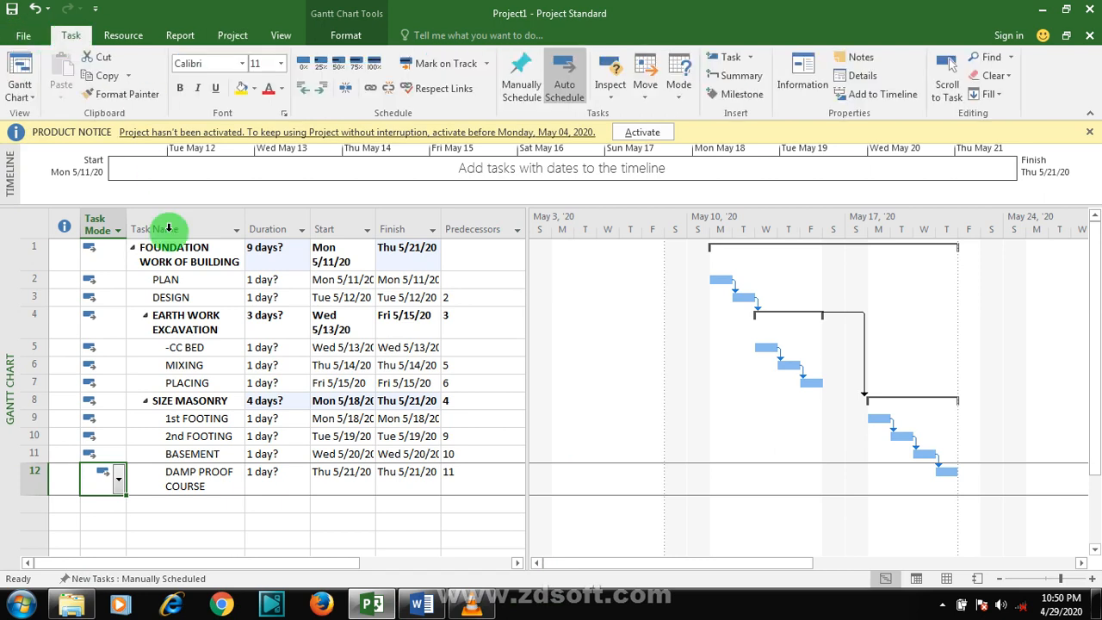
pyautogui.click(21, 97)
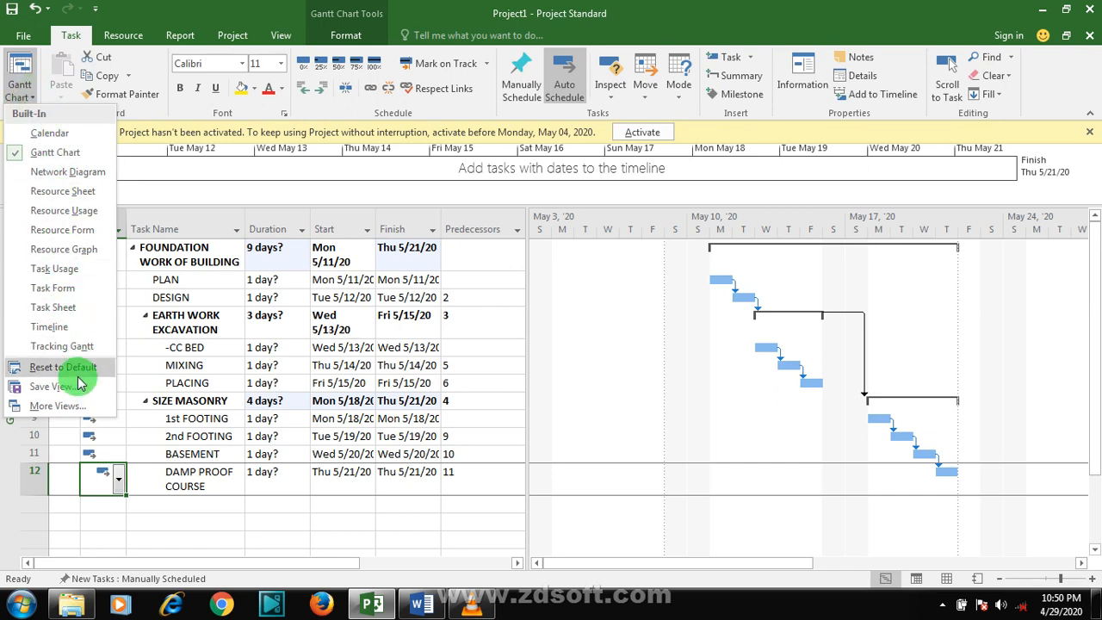
pyautogui.click(82, 197)
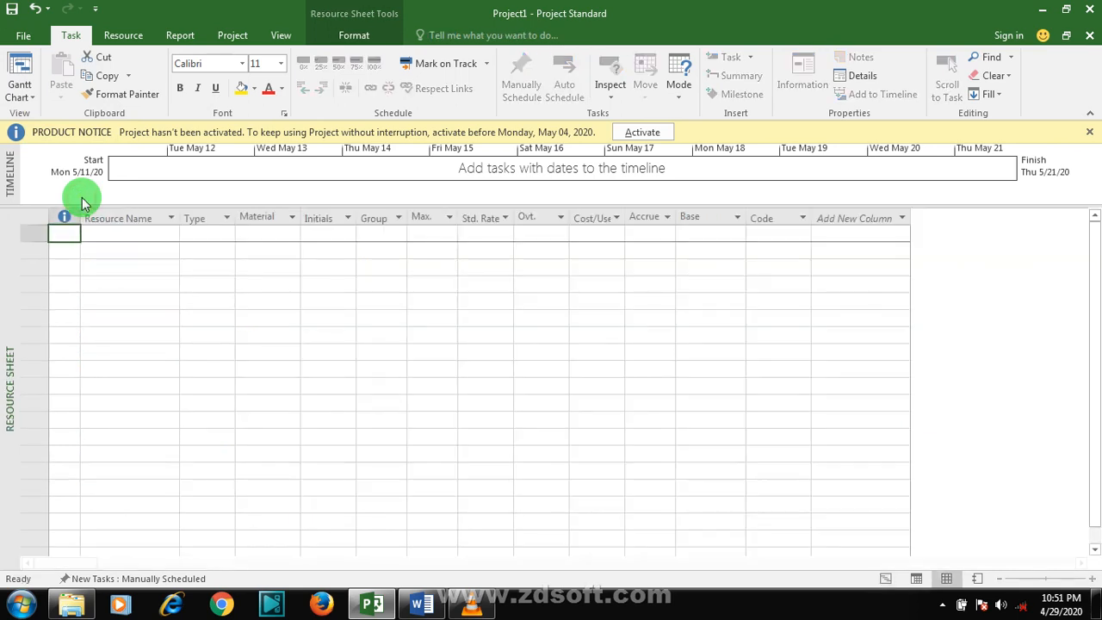
# Add CHIEF ENGINEER and ENGINEER 2 as the first two resources in the resource sheet.
pyautogui.click(131, 237)
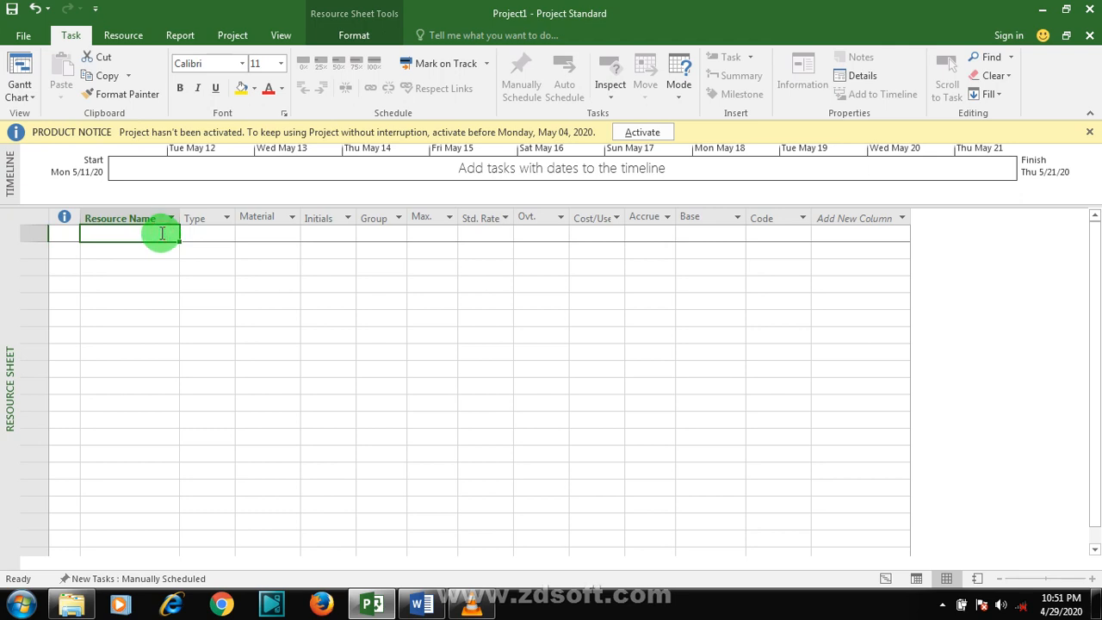
pyautogui.write('HIEF ENGINEER')
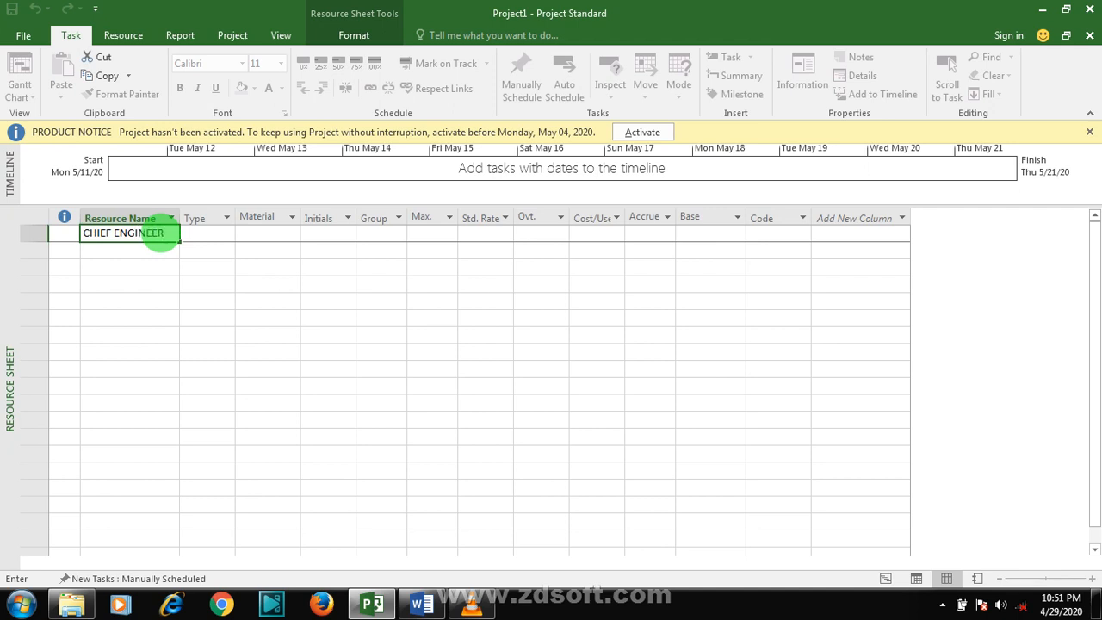
pyautogui.click(128, 255)
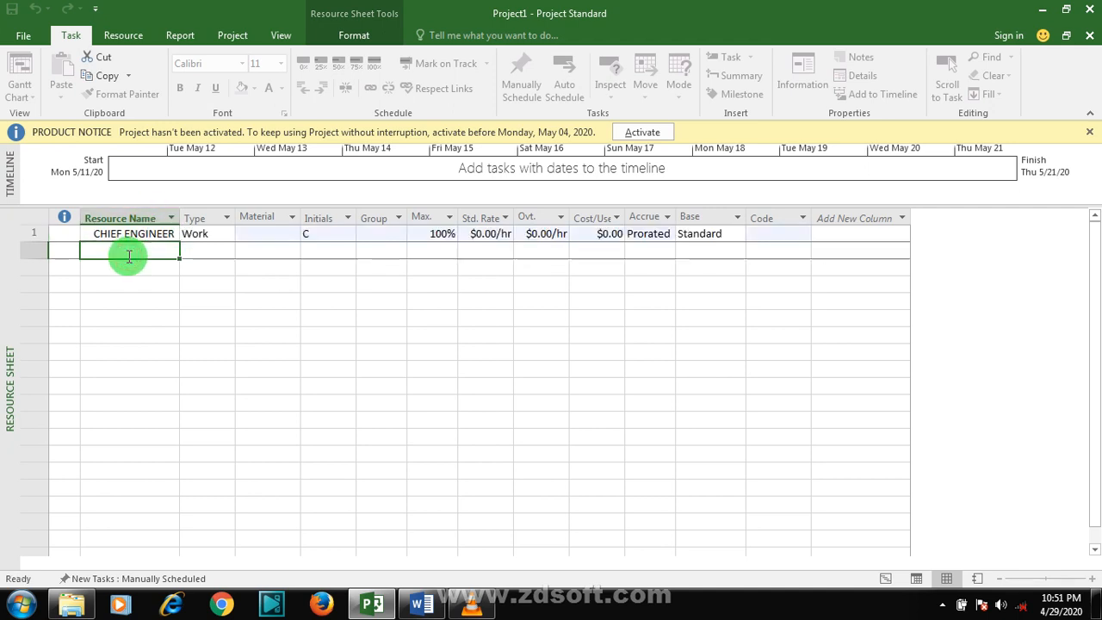
pyautogui.write('ENGINEER 2')
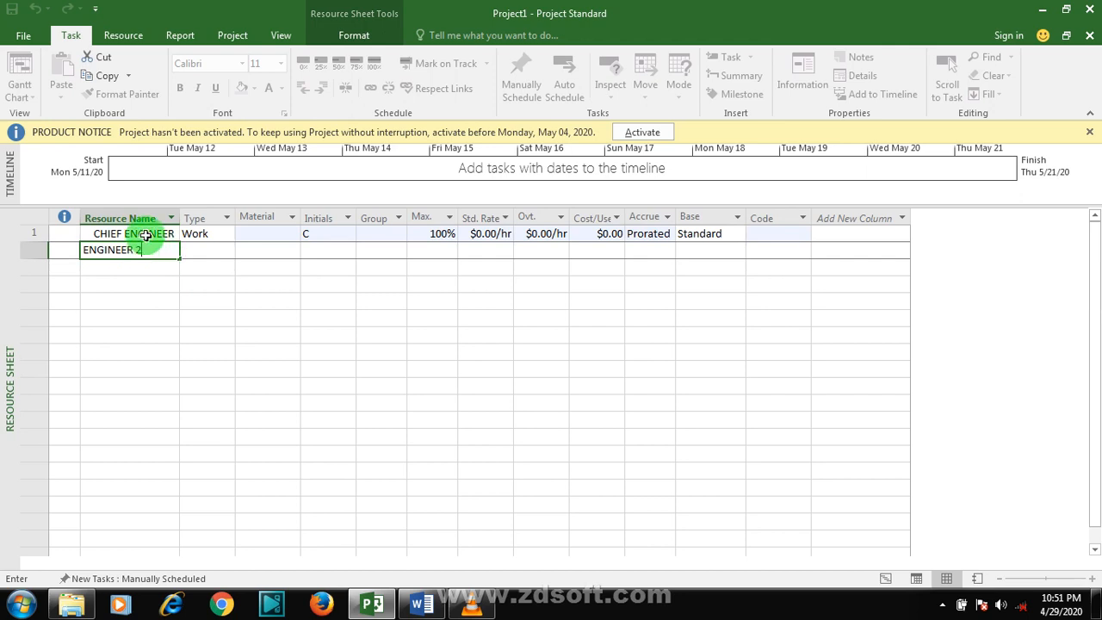
pyautogui.click(142, 233)
pyautogui.click(134, 249)
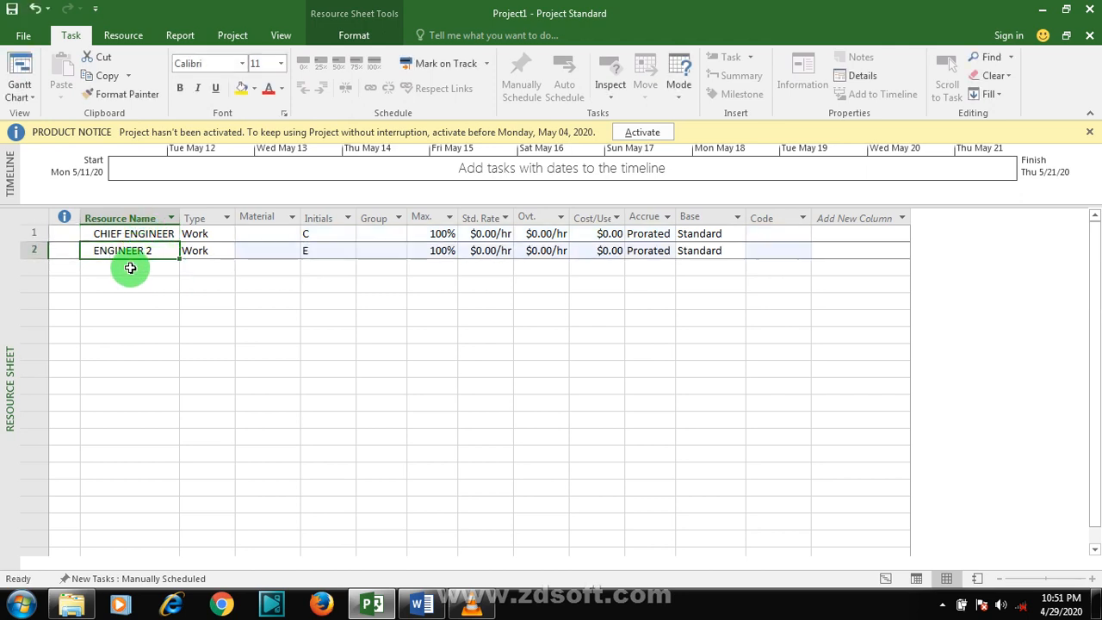
# Add HEAD MASON and PROJECT MANAGER as resources below ENGINEER 2.
pyautogui.click(132, 268)
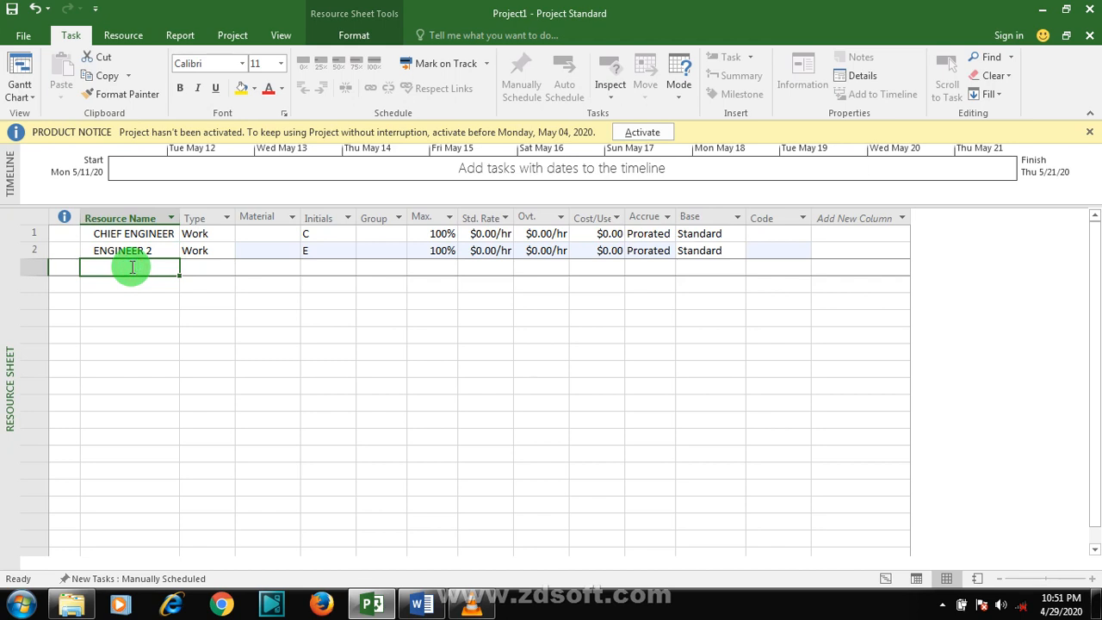
pyautogui.write('HEAD MASON')
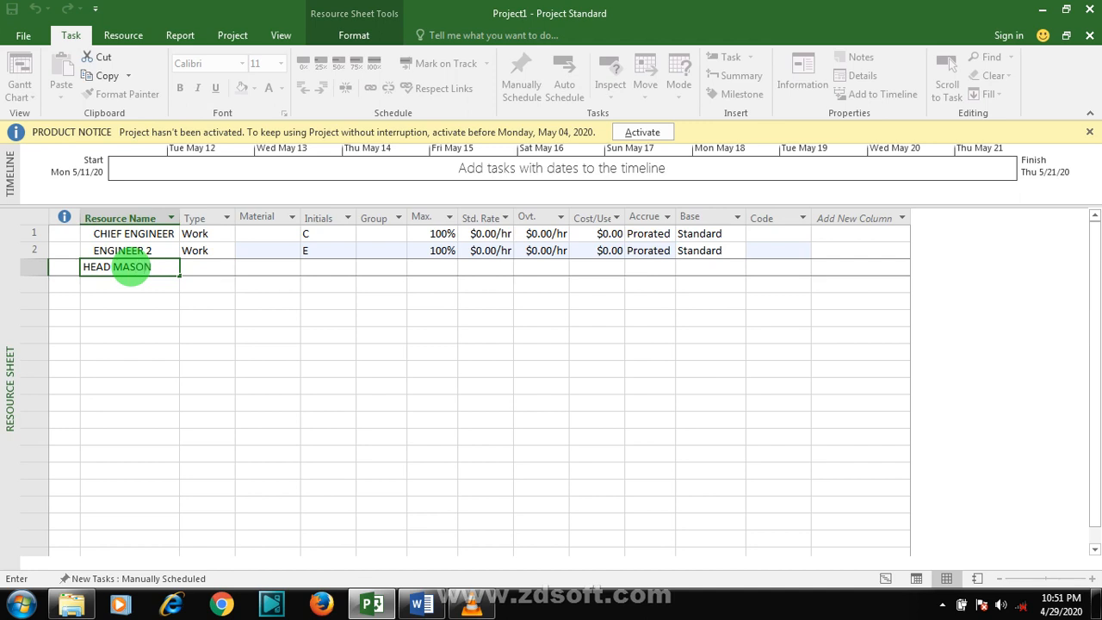
pyautogui.press('Return')
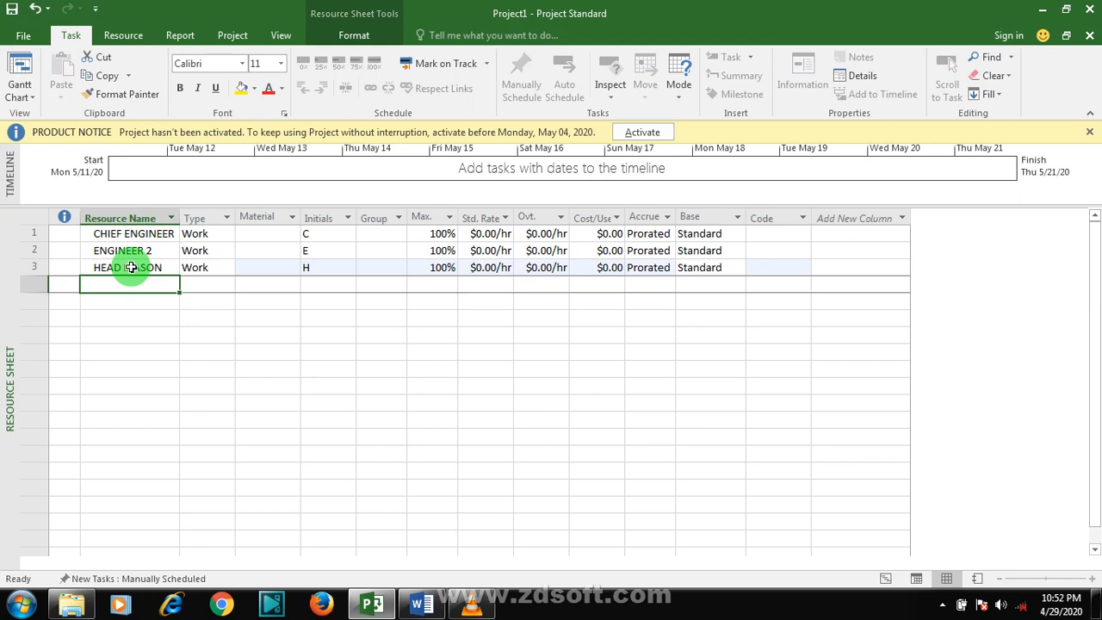
pyautogui.write('PR')
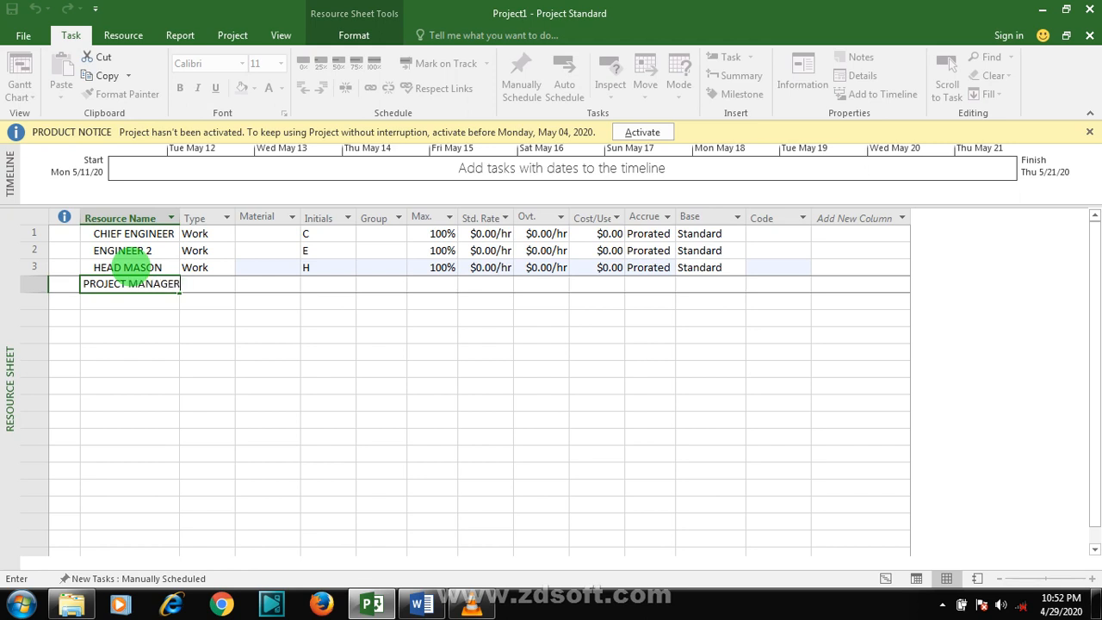
pyautogui.write('OJECT MANAGER')
pyautogui.press('Return')
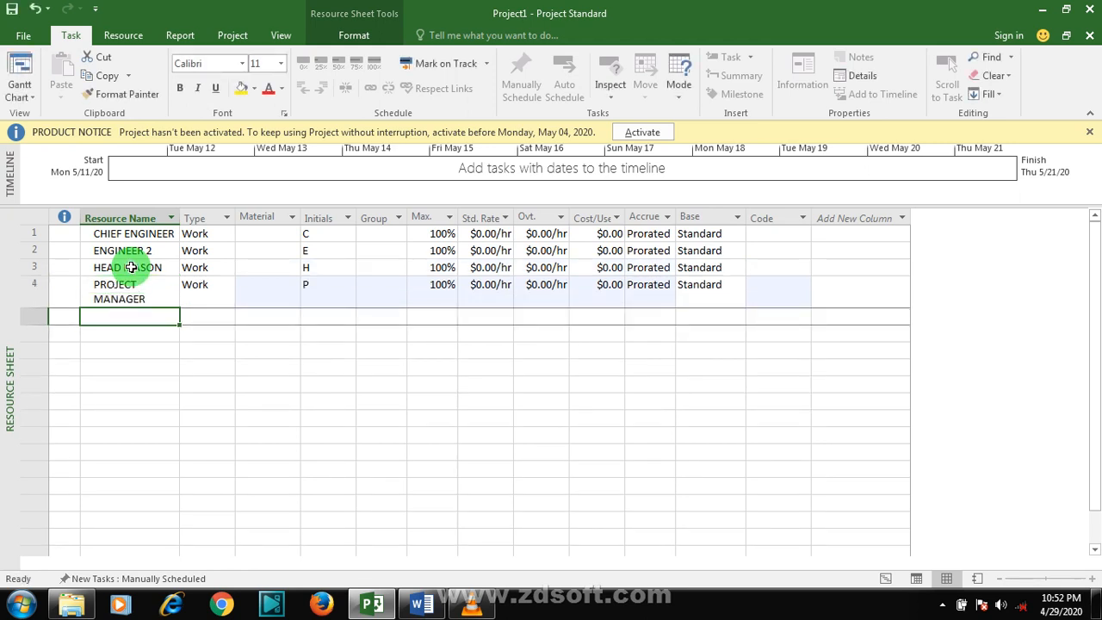
pyautogui.write('LABOURER')
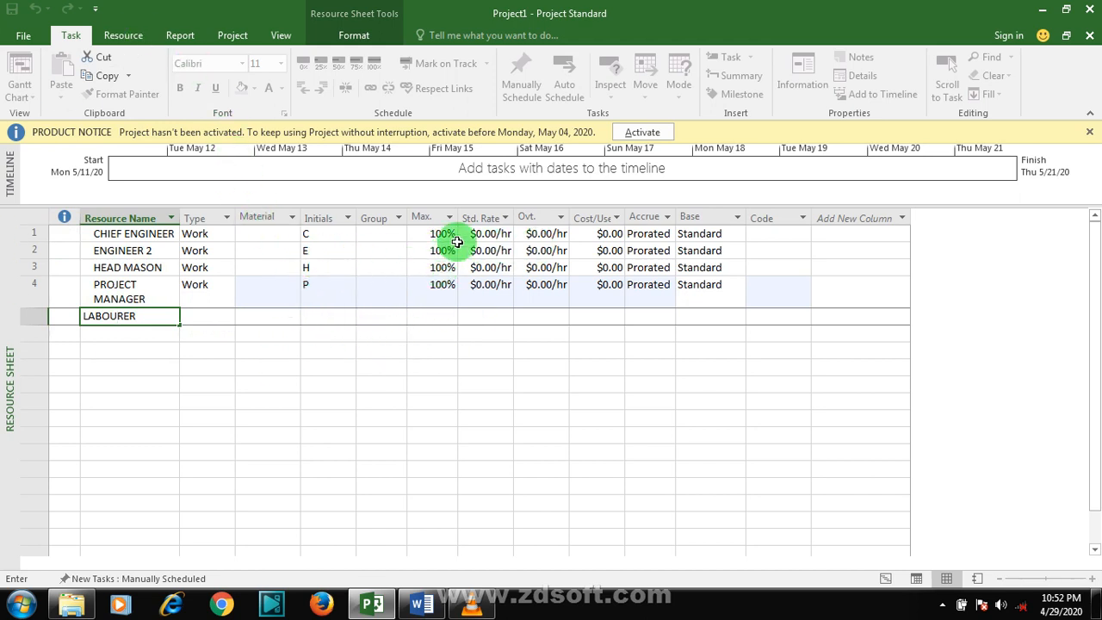
pyautogui.click(504, 218)
pyautogui.click(495, 220)
# Set the standard rate of CHIEF ENGINEER to $100/hr and of ENGINEER 2 to $95/hr.
pyautogui.click(493, 233)
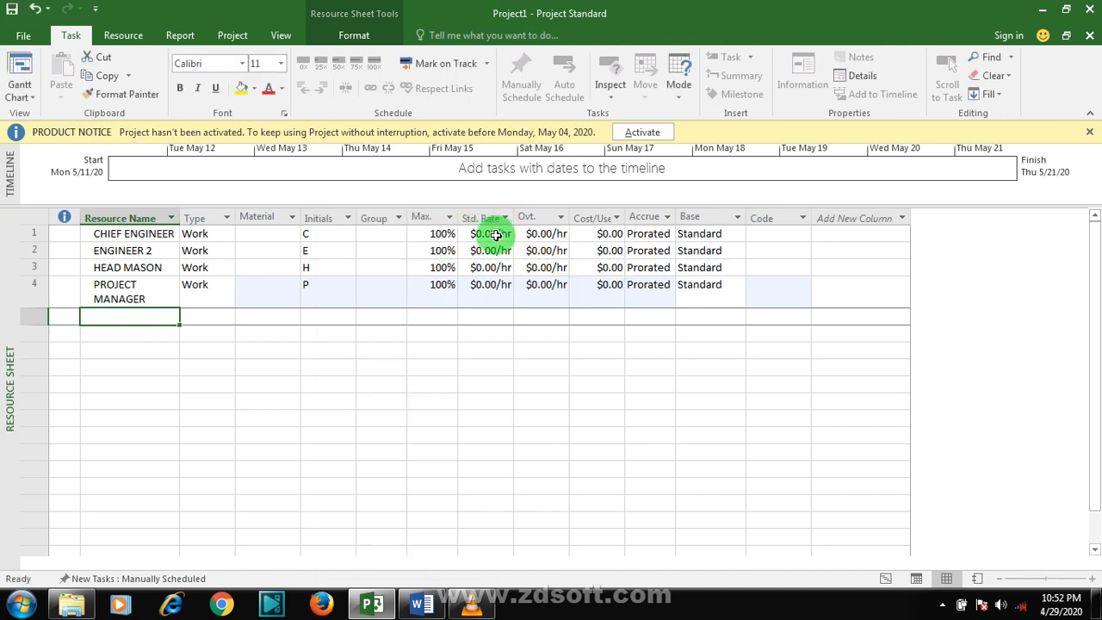
pyautogui.click(495, 233)
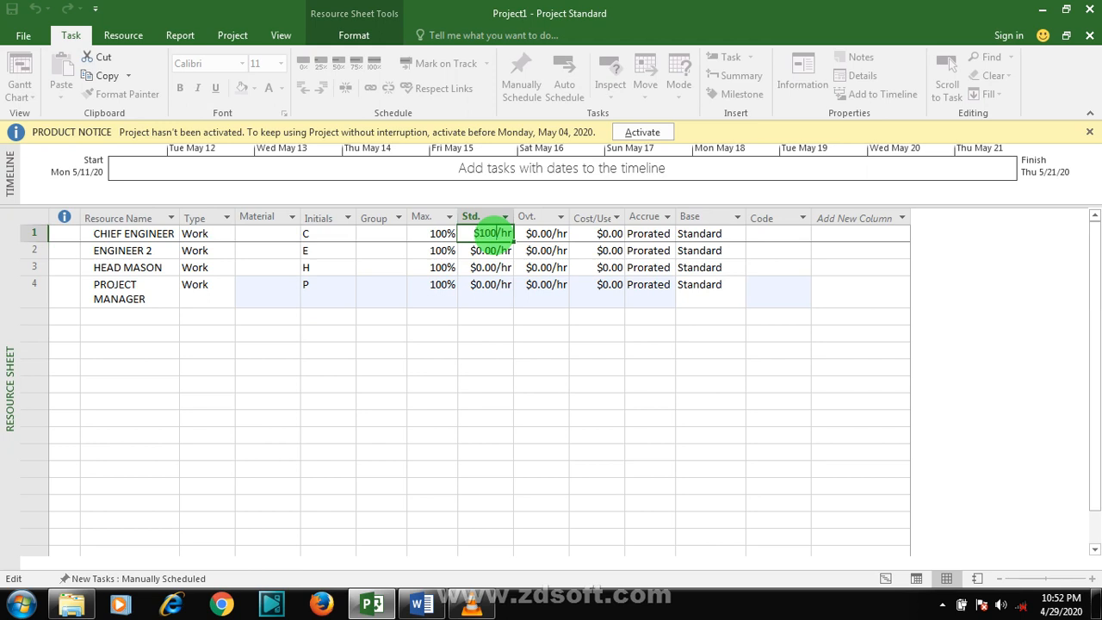
pyautogui.click(487, 251)
pyautogui.click(491, 249)
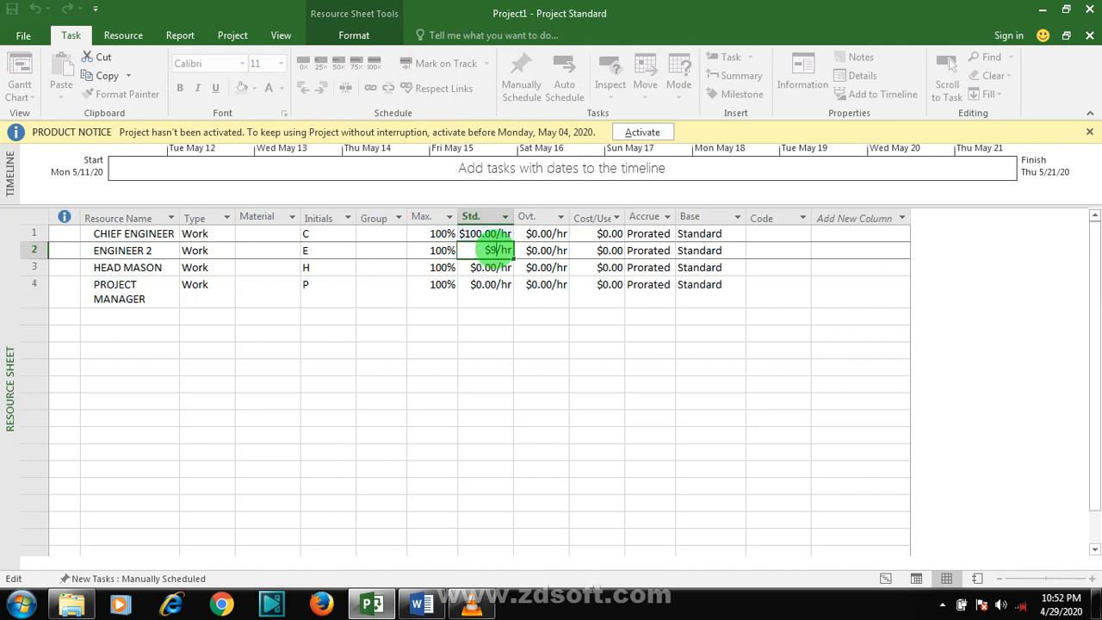
# Set the standard rate of HEAD MASON to $15/hr and of PROJECT MANAGER to $85/hr.
pyautogui.click(487, 268)
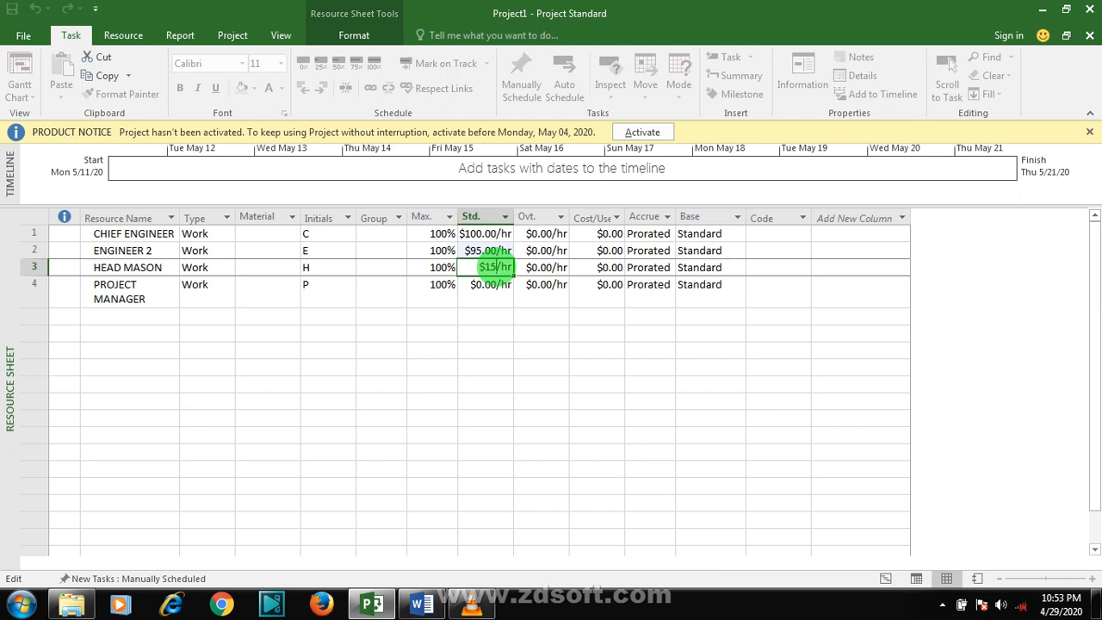
pyautogui.click(492, 284)
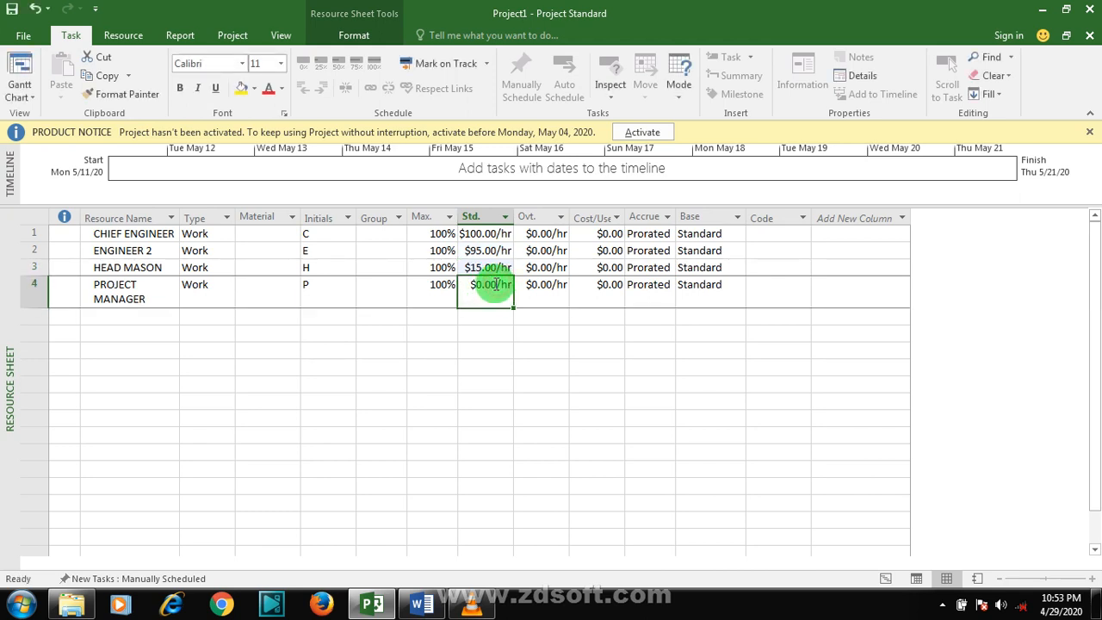
pyautogui.click(497, 284)
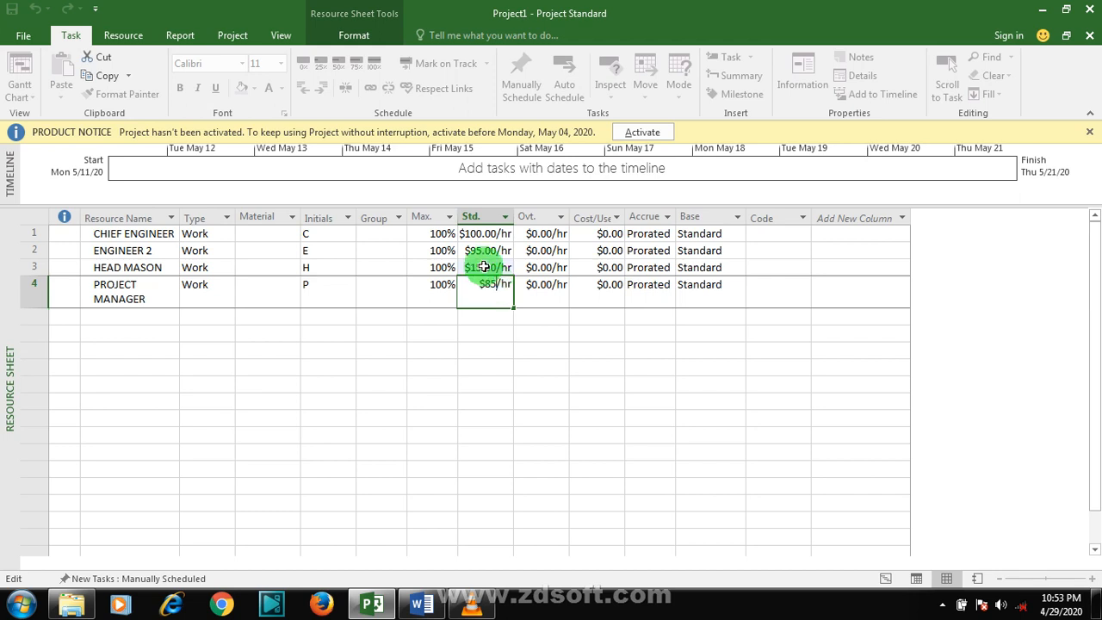
pyautogui.click(559, 232)
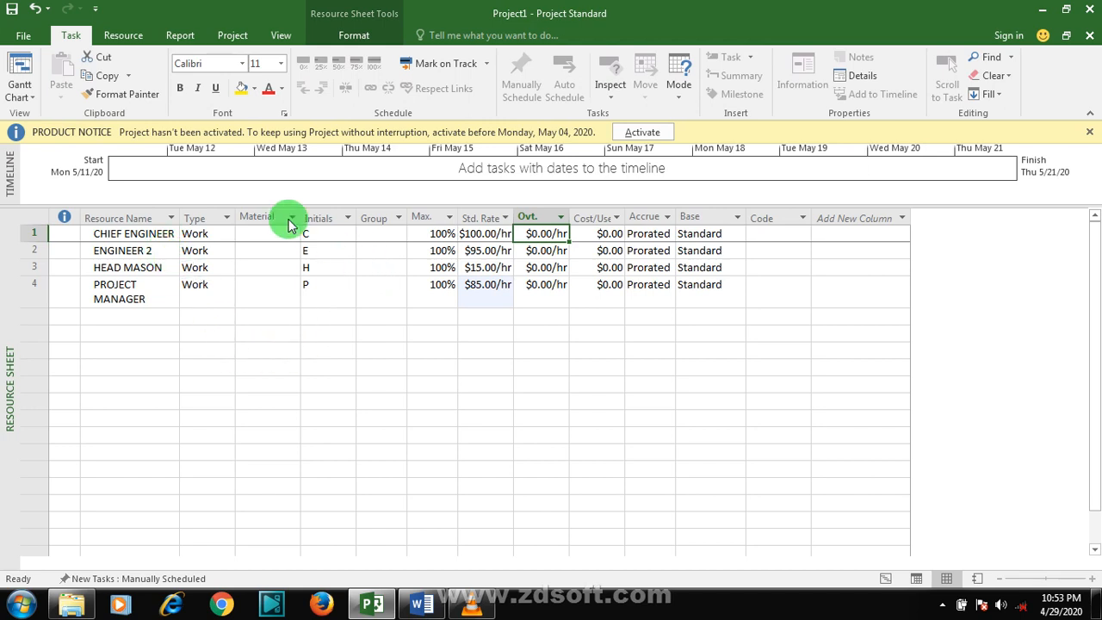
# Return to the Gantt Chart view and widen the task table to show the full Resource Names column.
pyautogui.click(30, 99)
pyautogui.click(31, 99)
pyautogui.click(25, 69)
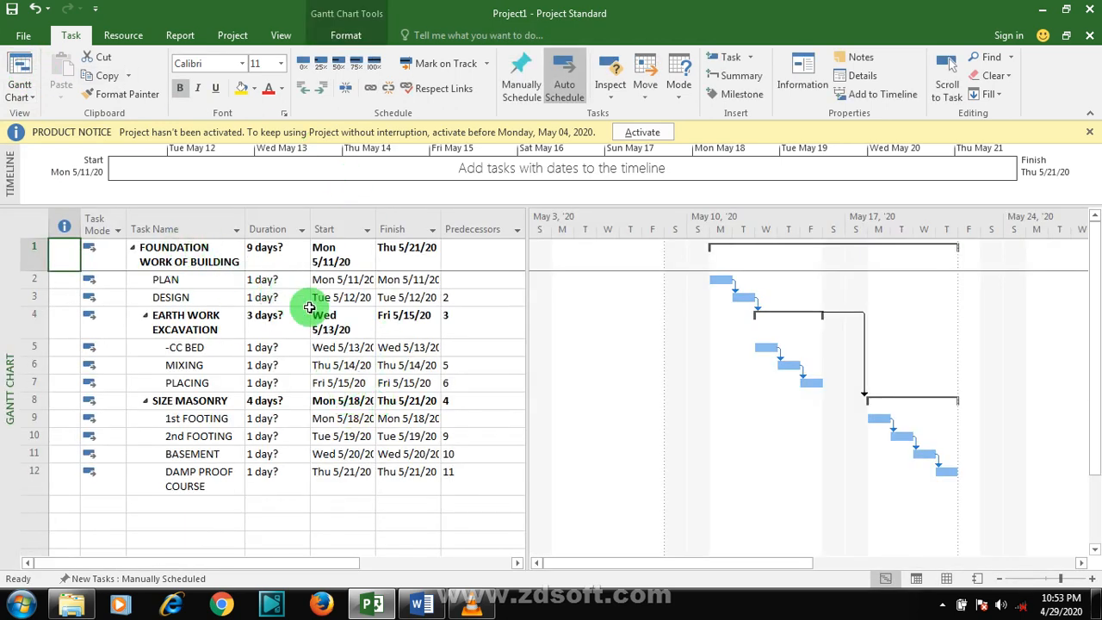
pyautogui.moveTo(527, 315); pyautogui.dragTo(581, 317)
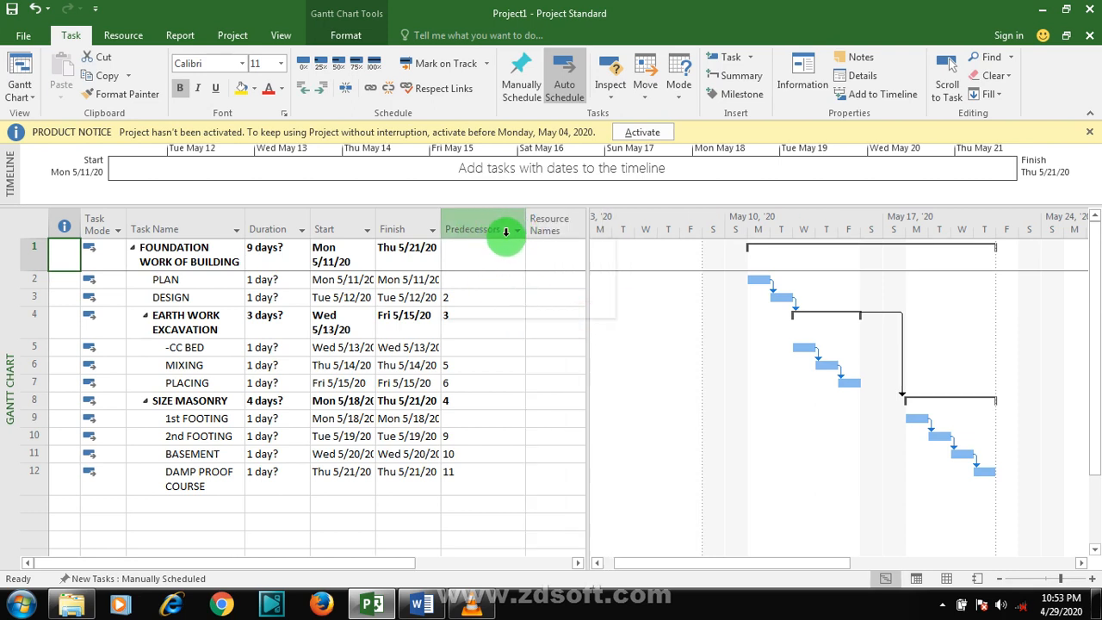
pyautogui.moveTo(587, 269); pyautogui.dragTo(622, 268)
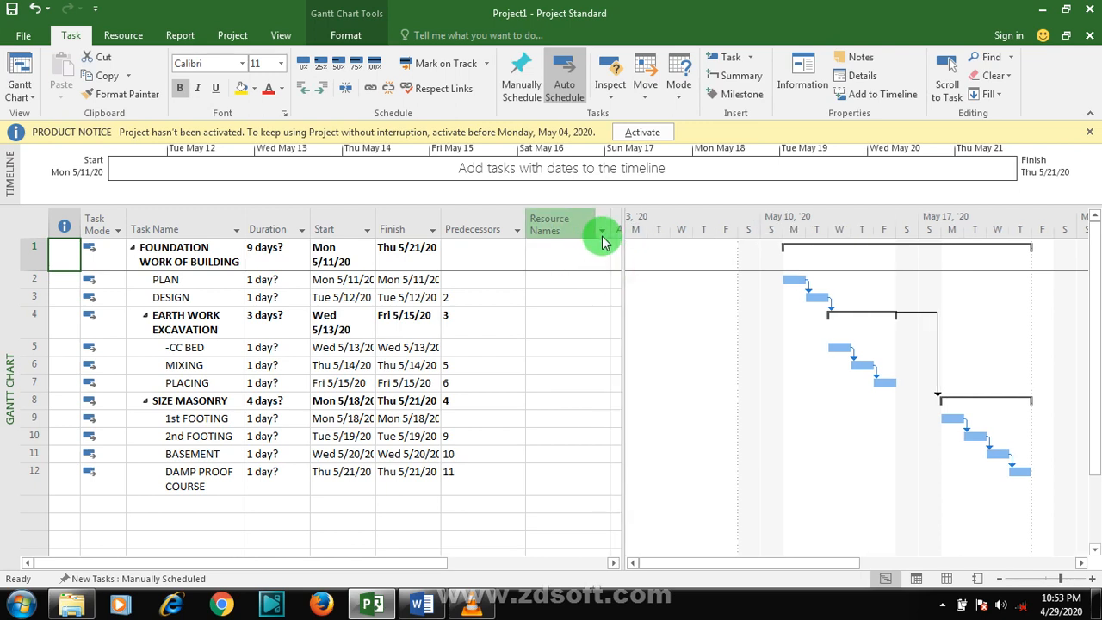
pyautogui.click(603, 236)
pyautogui.click(600, 234)
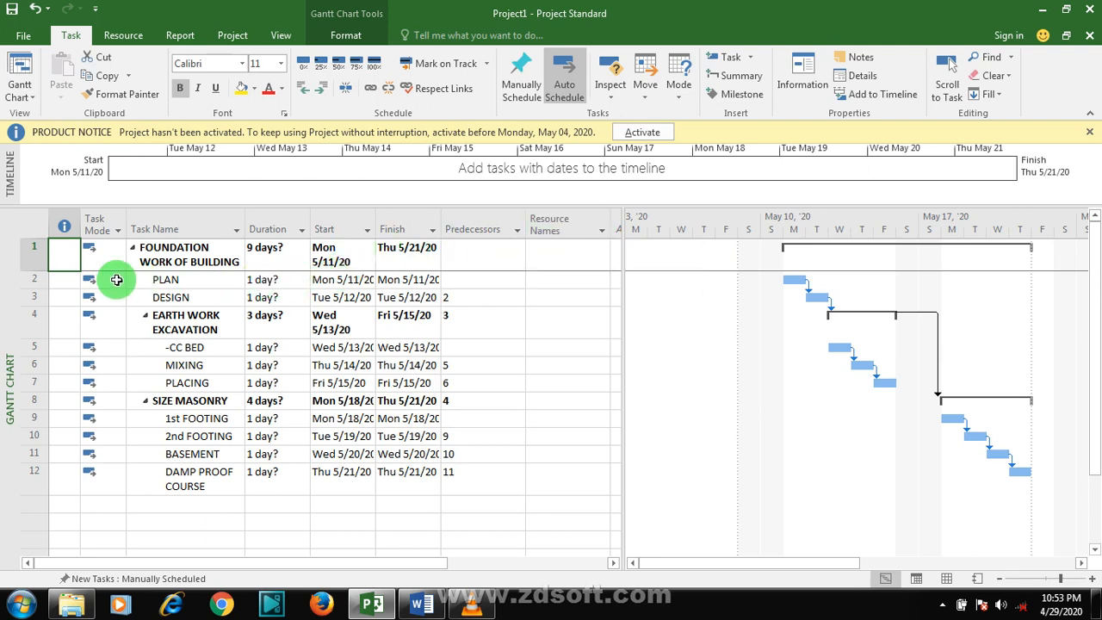
# Assign CHIEF ENGINEER and ENGINEER 2 as resources to the PLAN task.
pyautogui.click(502, 278)
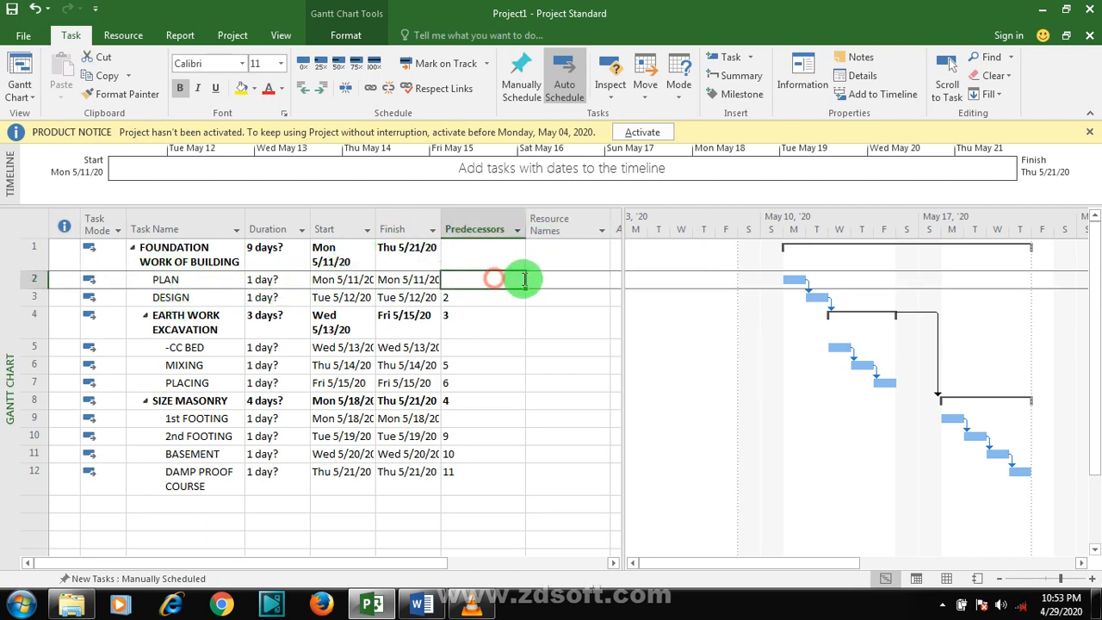
pyautogui.click(587, 278)
pyautogui.click(604, 280)
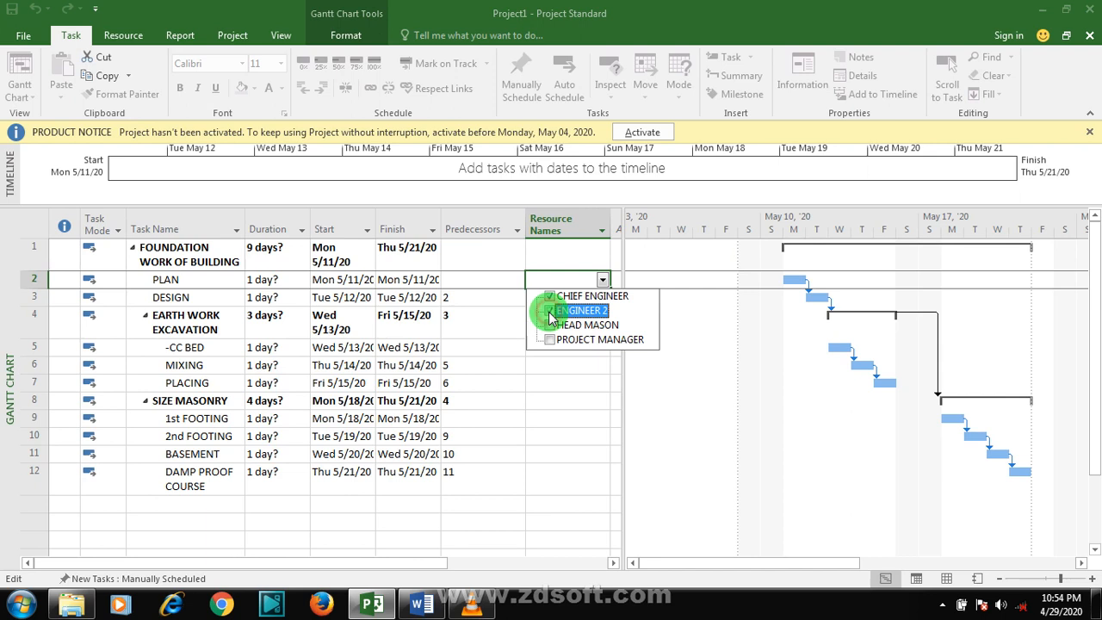
pyautogui.click(528, 360)
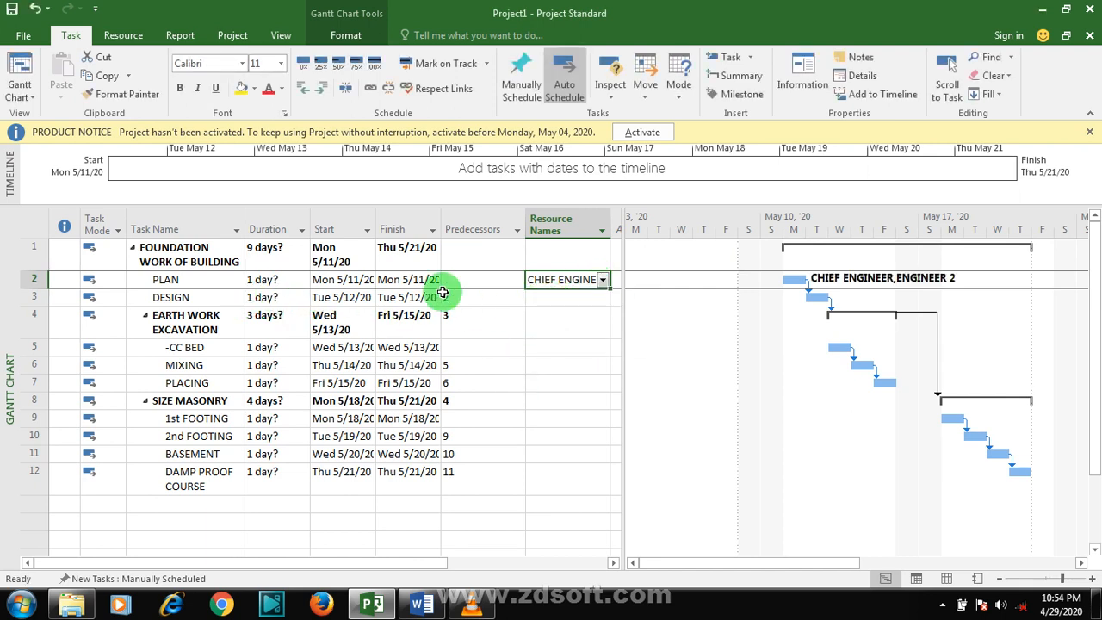
# Assign ENGINEER 2 as the resource for the DESIGN task.
pyautogui.click(549, 298)
pyautogui.click(602, 298)
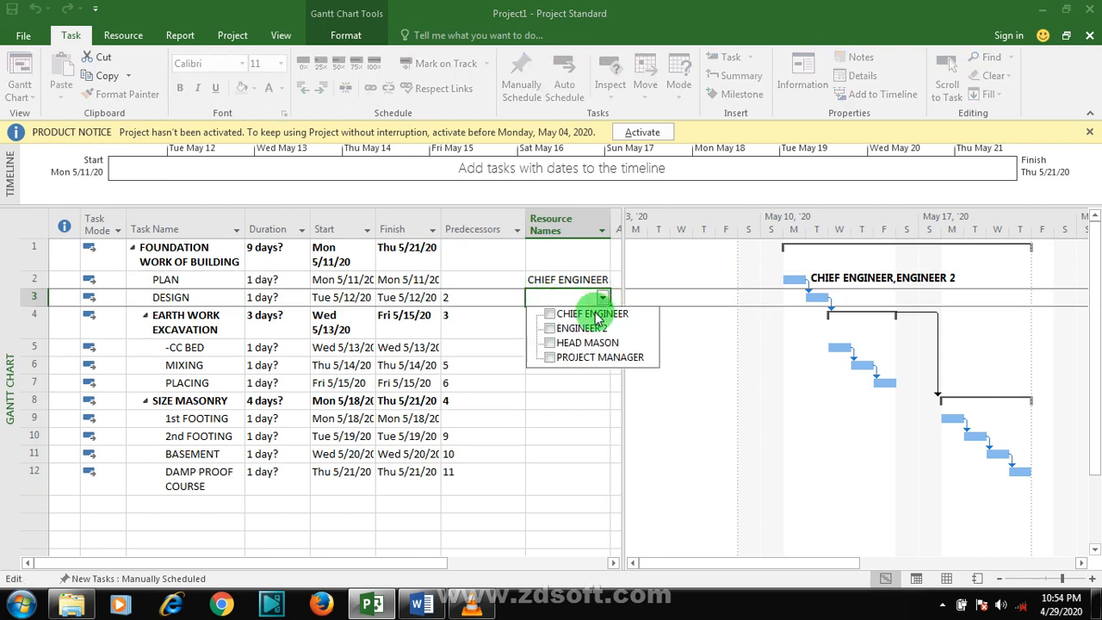
pyautogui.click(552, 330)
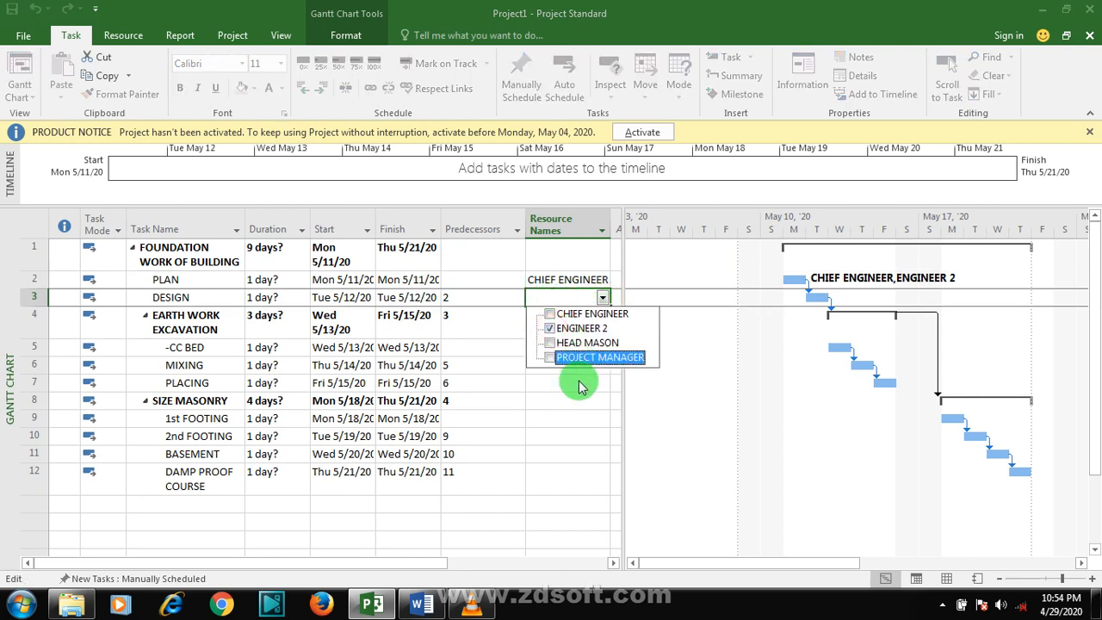
pyautogui.click(534, 372)
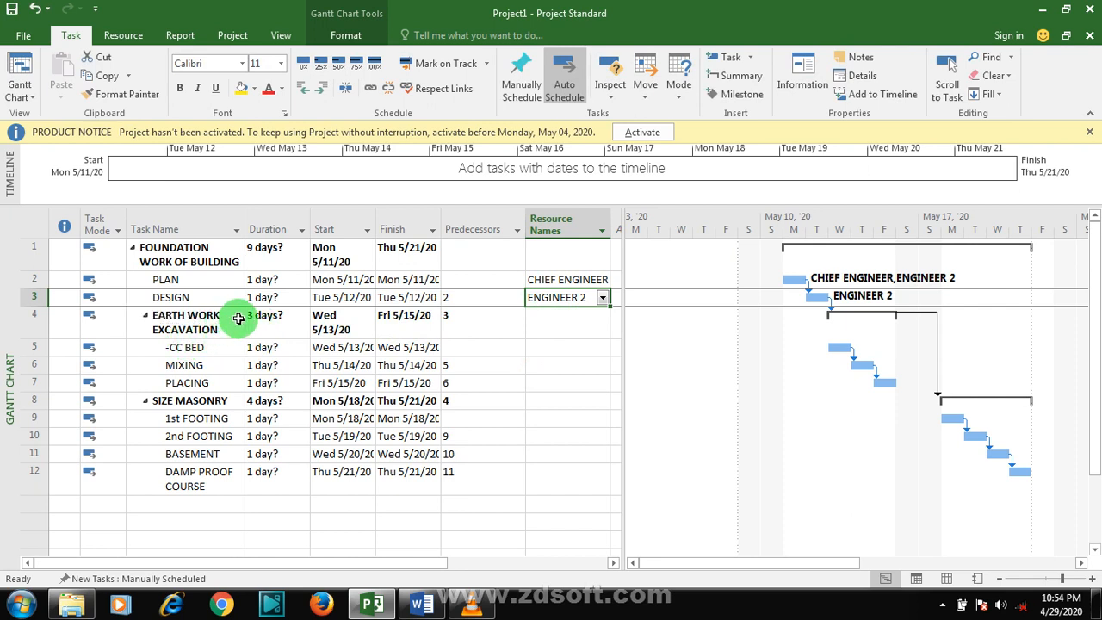
# Assign HEAD MASON as the resource for the EARTH WORK EXCAVATION summary task.
pyautogui.click(568, 326)
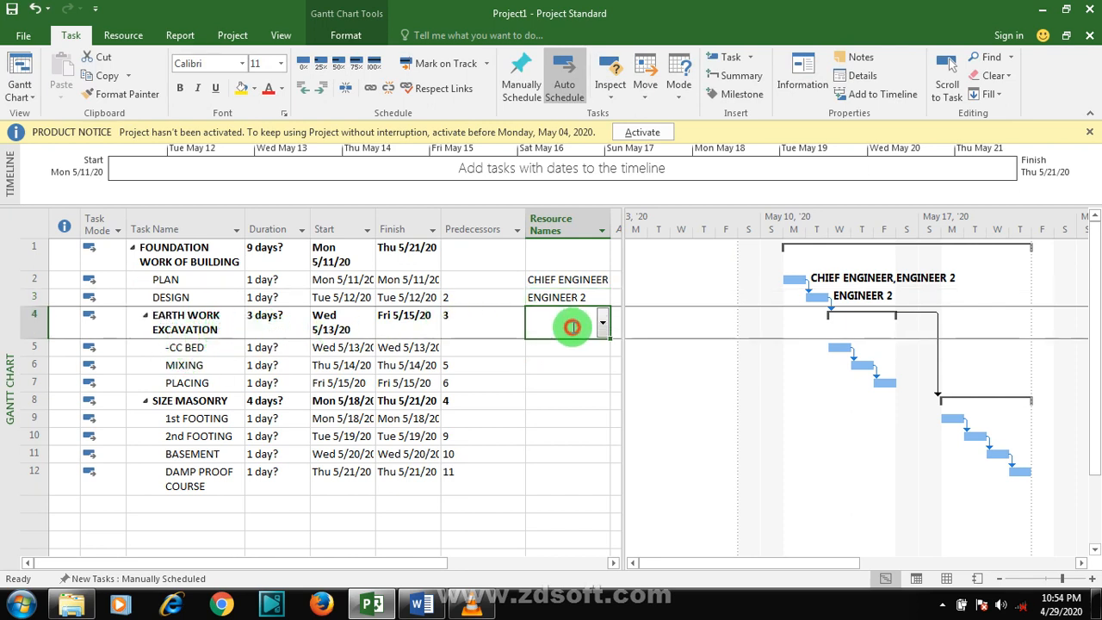
pyautogui.click(603, 325)
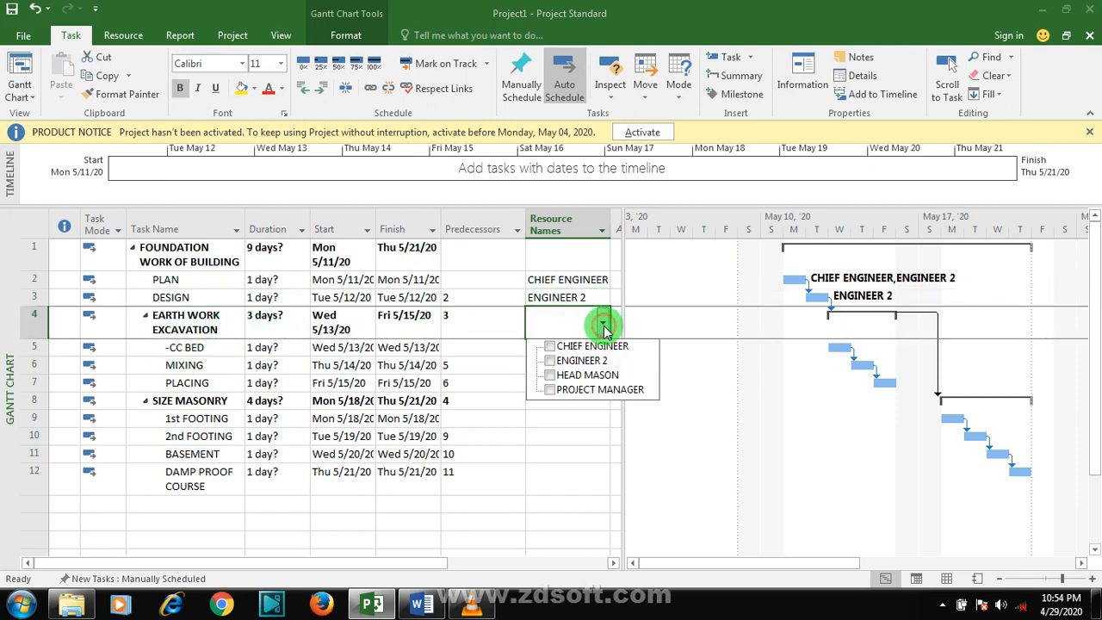
pyautogui.click(551, 376)
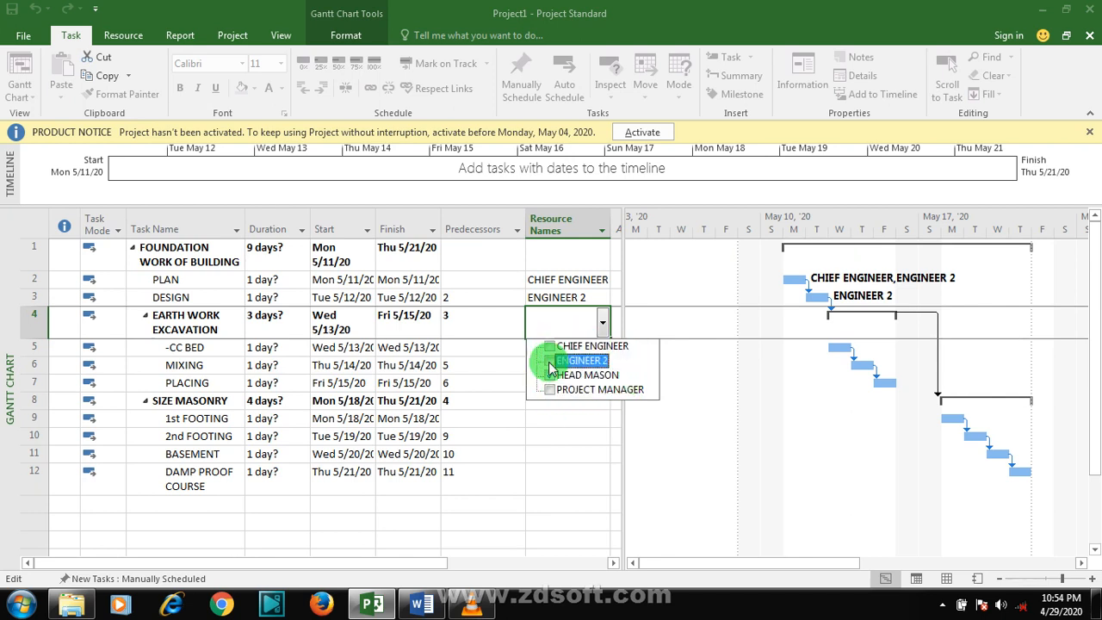
pyautogui.click(551, 376)
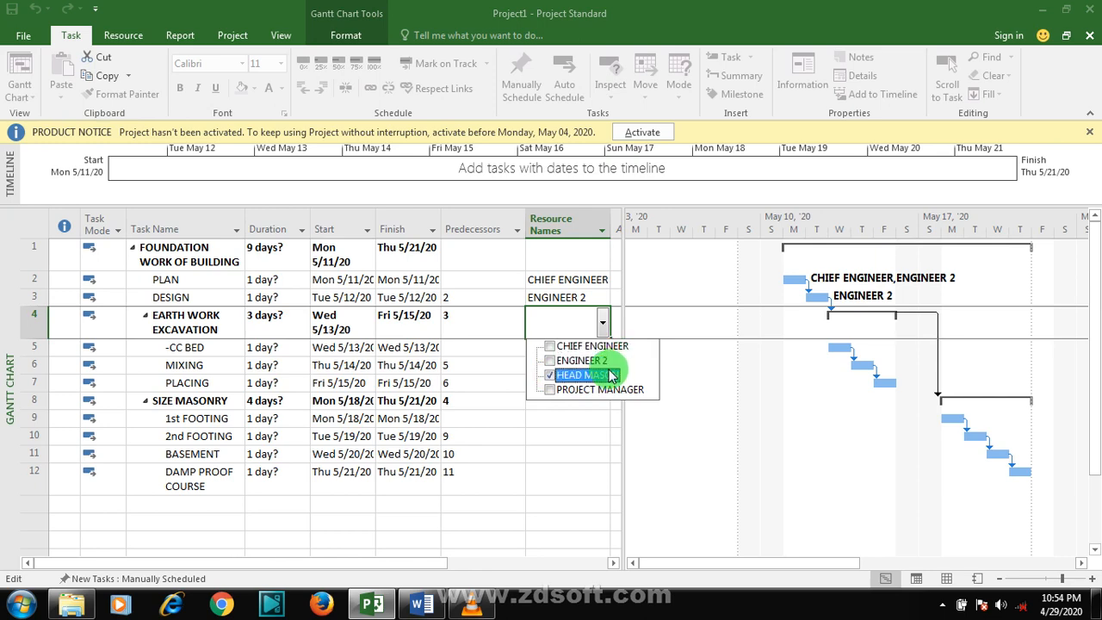
pyautogui.click(568, 320)
pyautogui.click(607, 328)
pyautogui.click(580, 336)
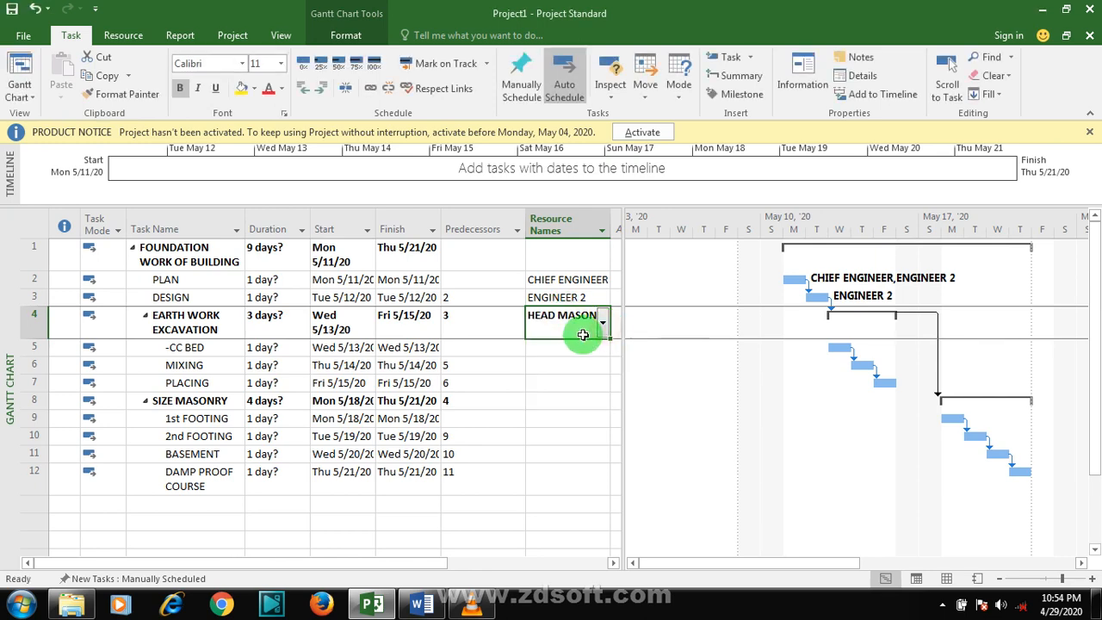
# Switch back from the Gantt Chart to the Resource Sheet view.
pyautogui.click(21, 98)
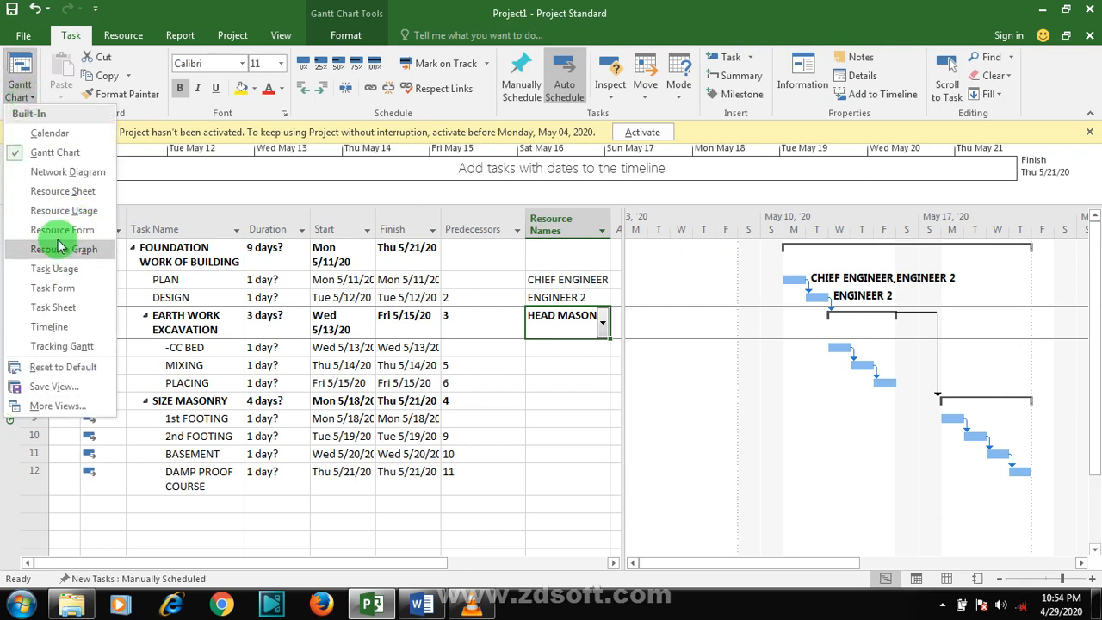
pyautogui.click(89, 189)
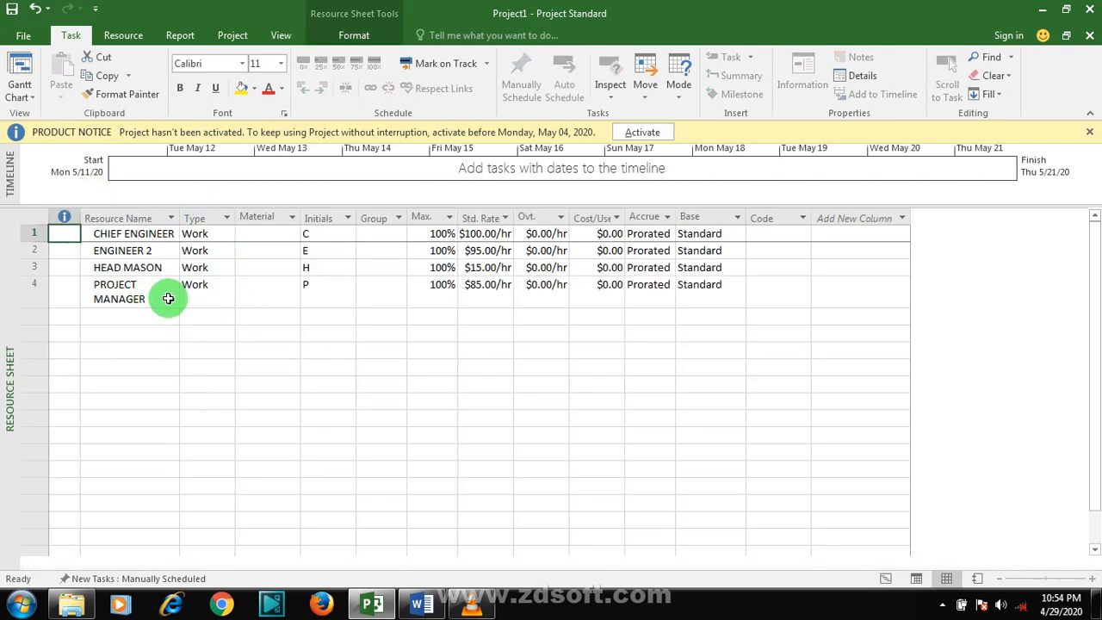
# Add a LABOURER resource with a standard rate of $10.00/hr and return to the Gantt Chart view.
pyautogui.click(131, 317)
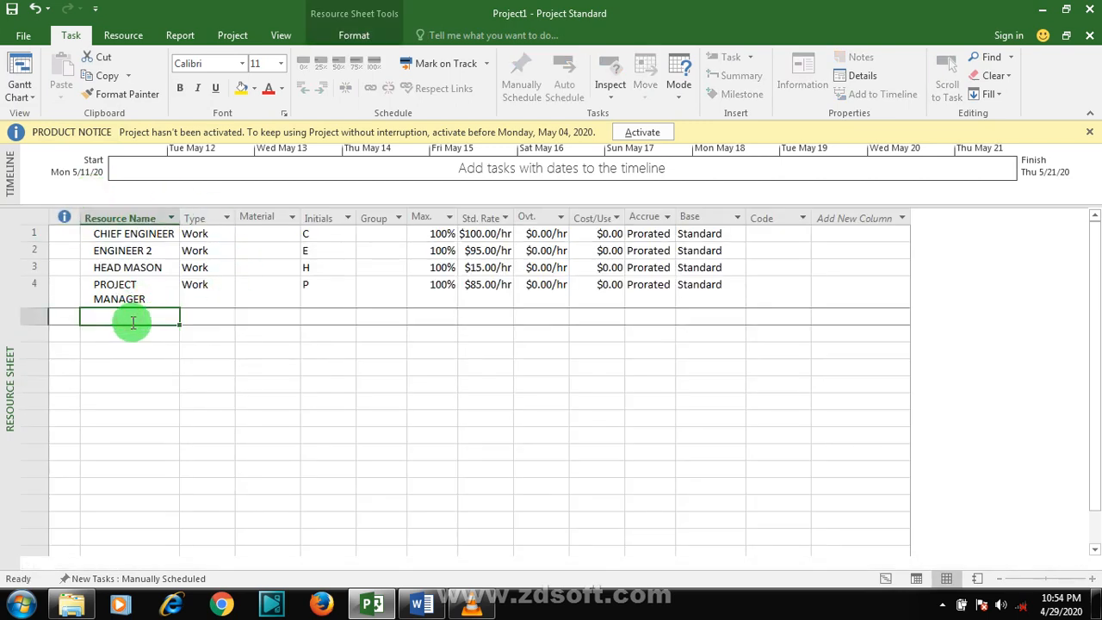
pyautogui.write('LABOURE')
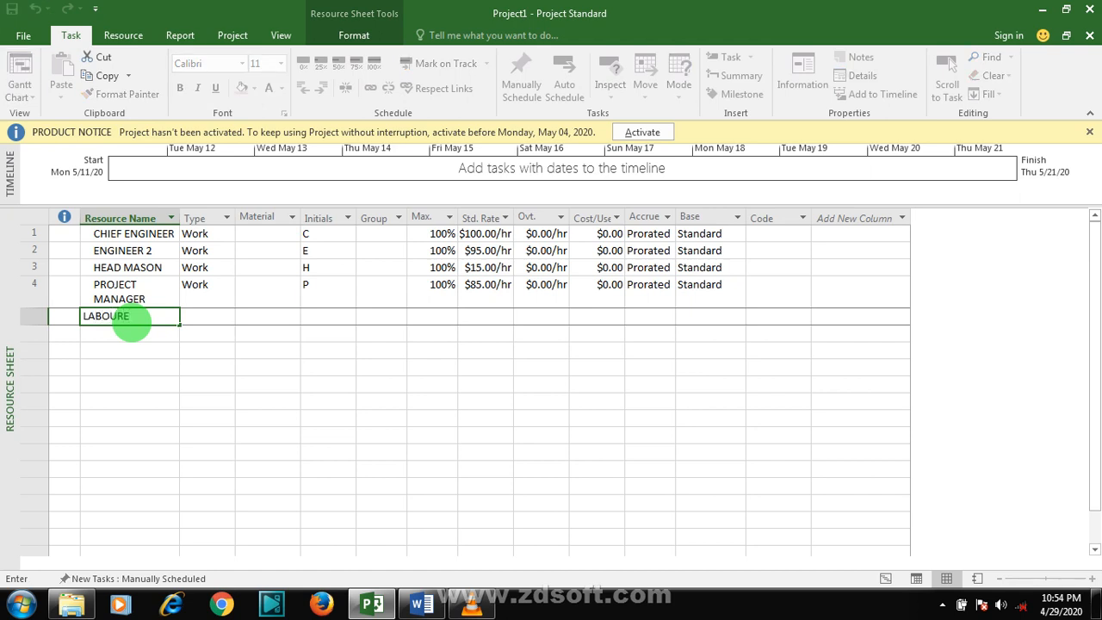
pyautogui.write('R')
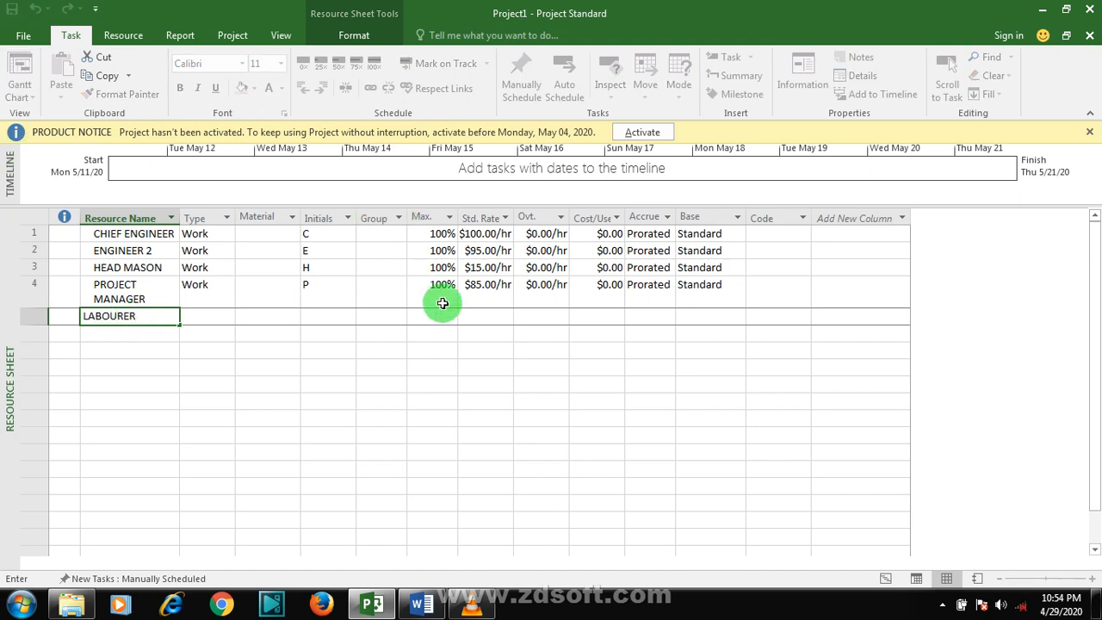
pyautogui.click(487, 319)
pyautogui.click(495, 317)
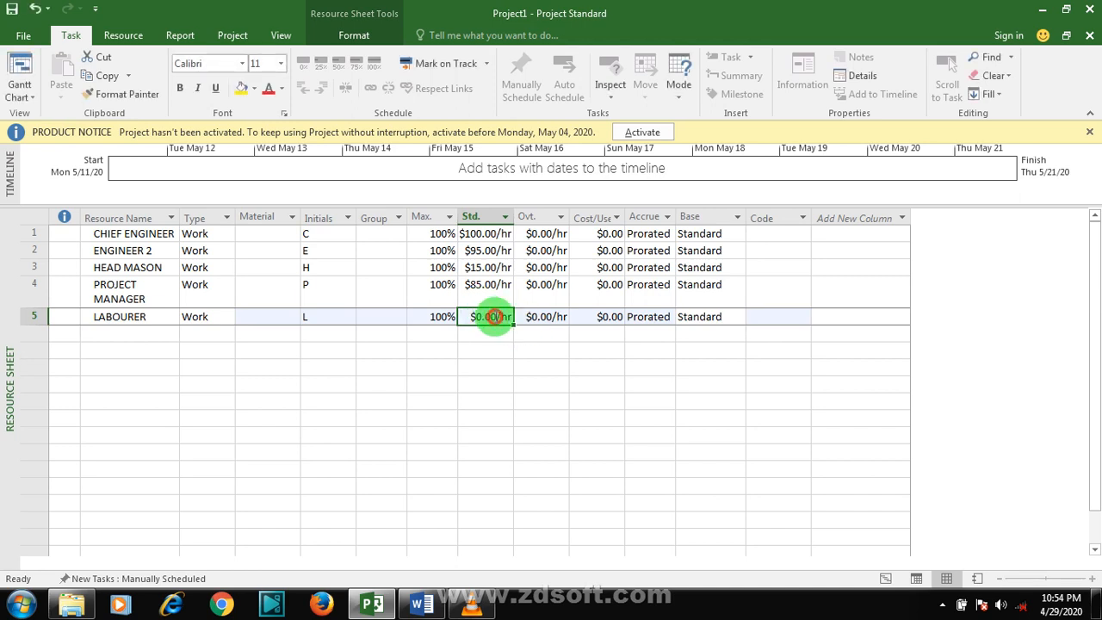
pyautogui.press('BackSpace')
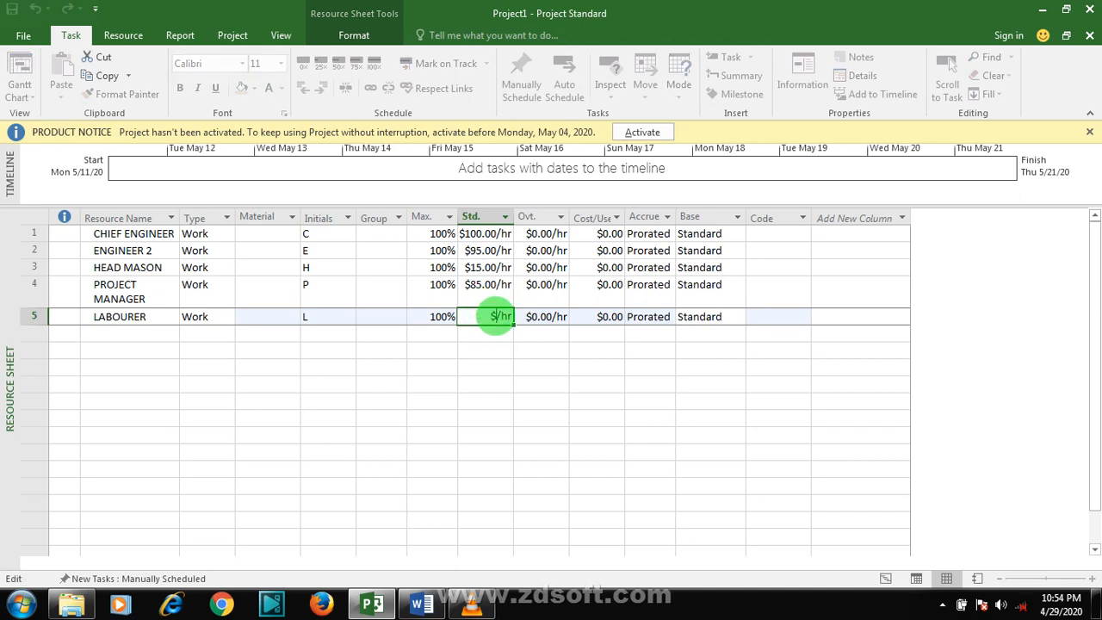
pyautogui.click(555, 317)
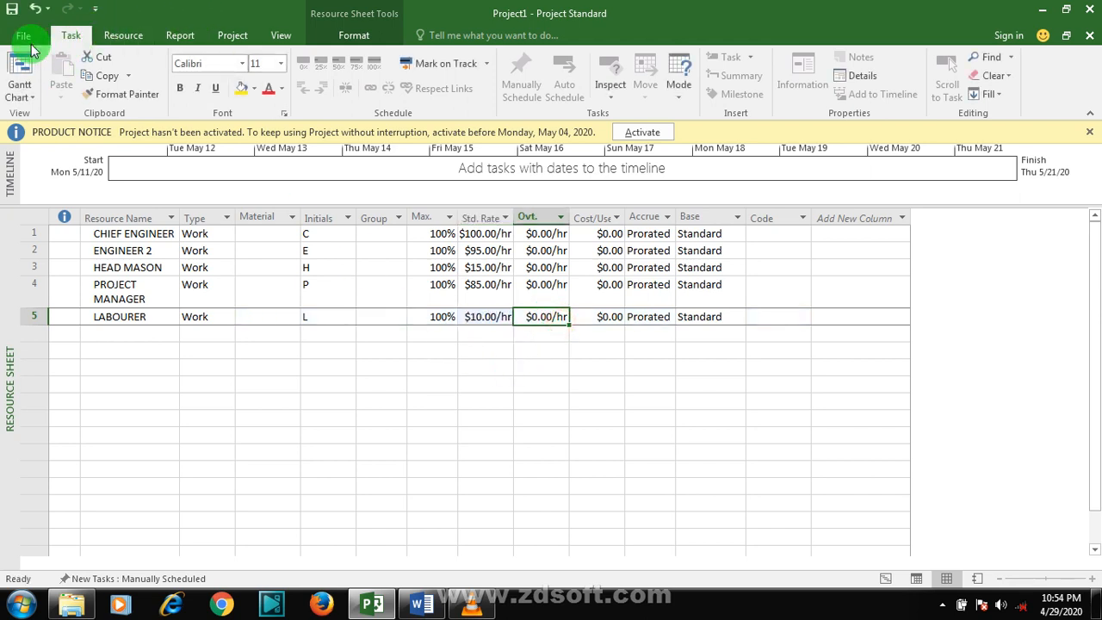
pyautogui.click(20, 91)
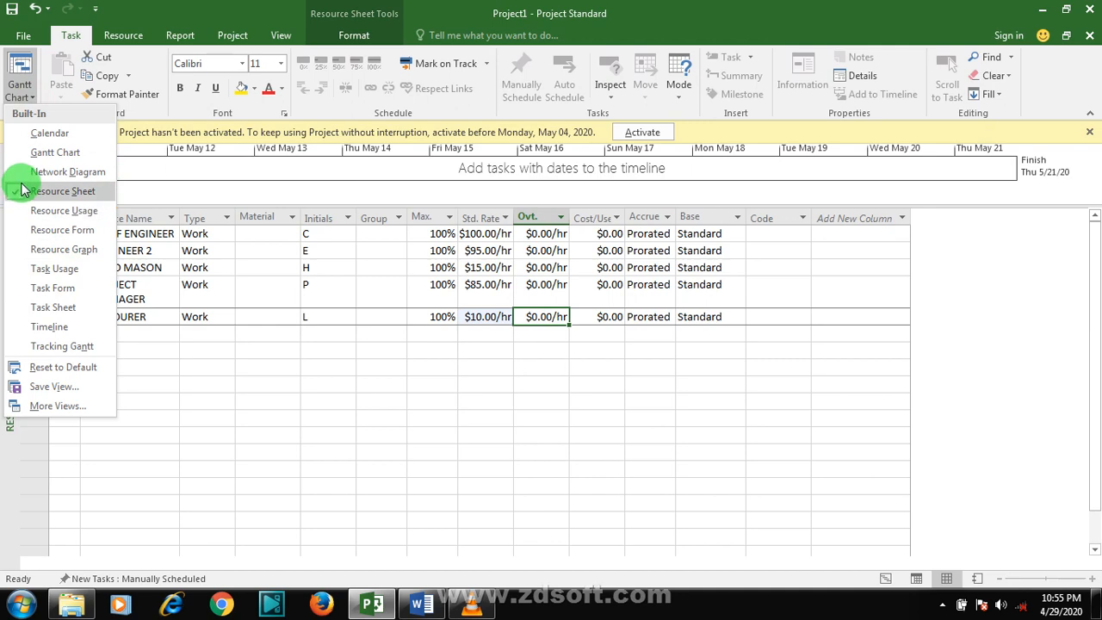
pyautogui.click(23, 68)
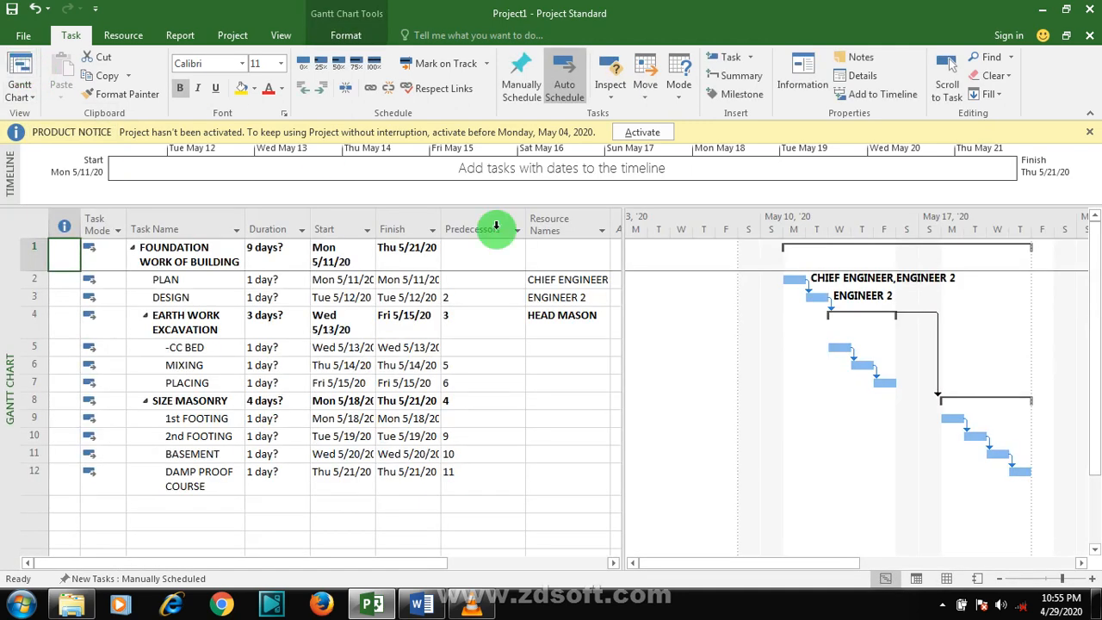
# Add LABOURER alongside HEAD MASON as a resource on the EARTH WORK EXCAVATION summary task.
pyautogui.click(591, 322)
pyautogui.click(602, 326)
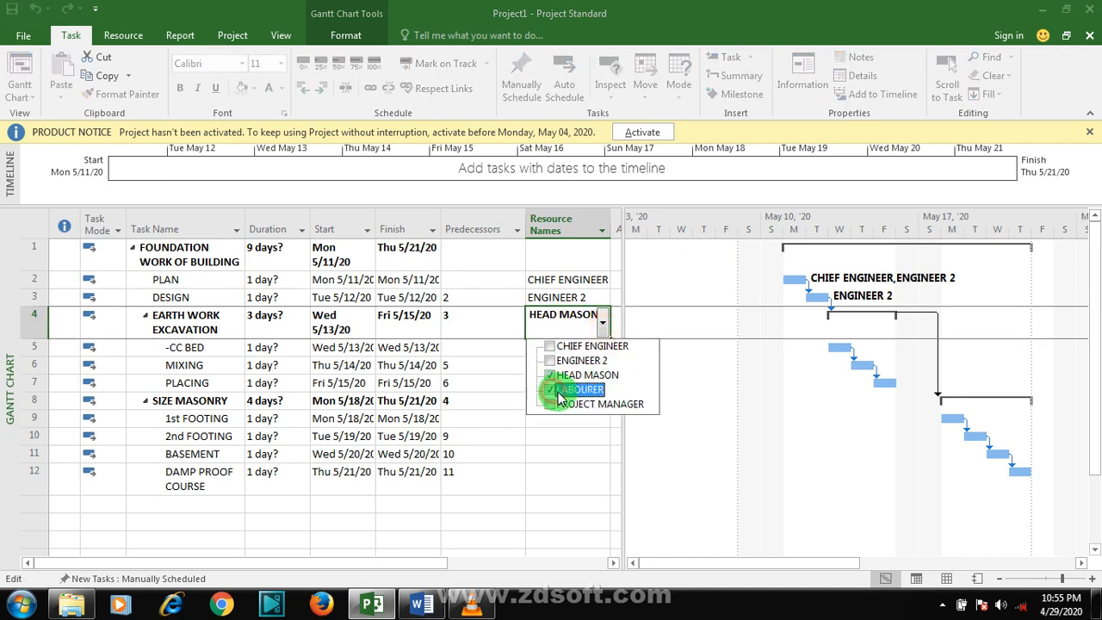
pyautogui.click(560, 433)
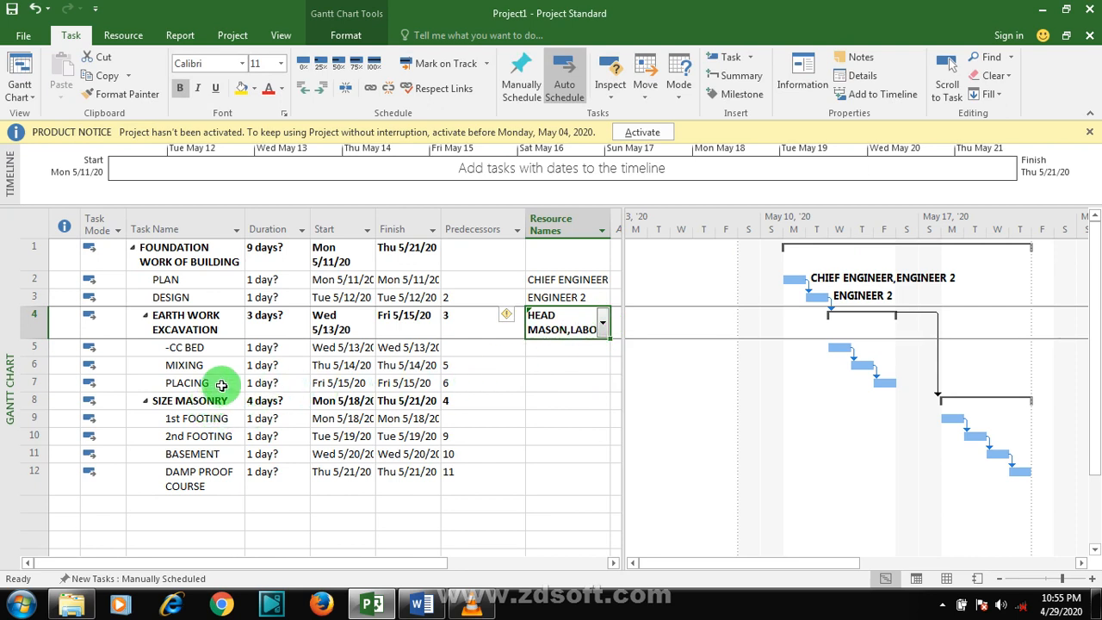
# Remove all assigned resources from the EARTH WORK EXCAVATION summary task.
pyautogui.click(603, 323)
pyautogui.click(550, 391)
pyautogui.click(541, 426)
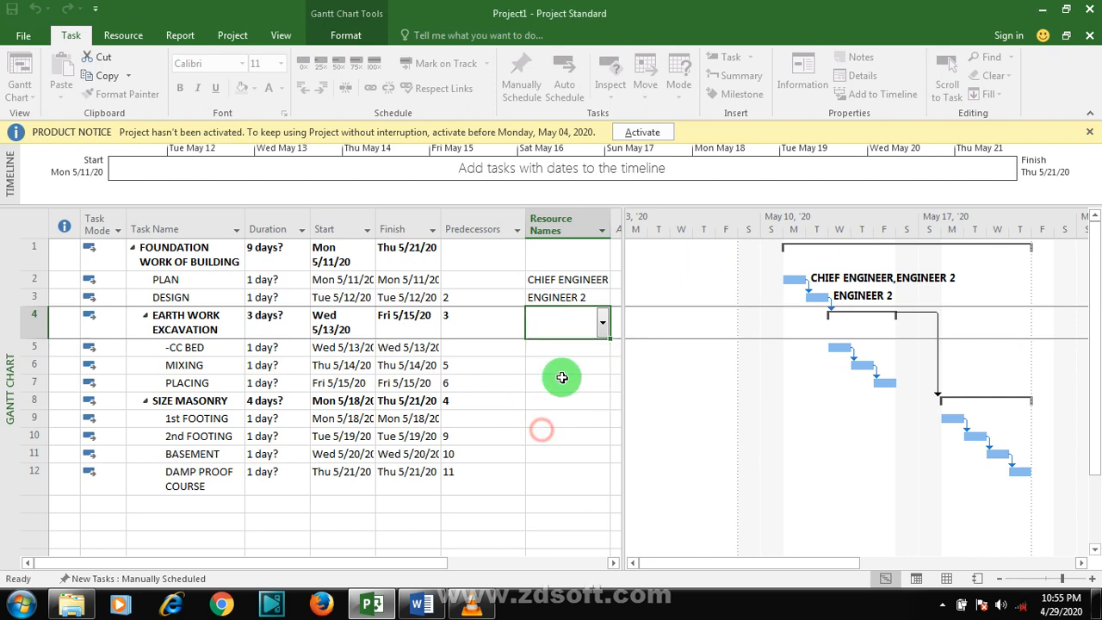
# Assign HEAD MASON and LABOURER as resources to the -CC BED task.
pyautogui.click(589, 352)
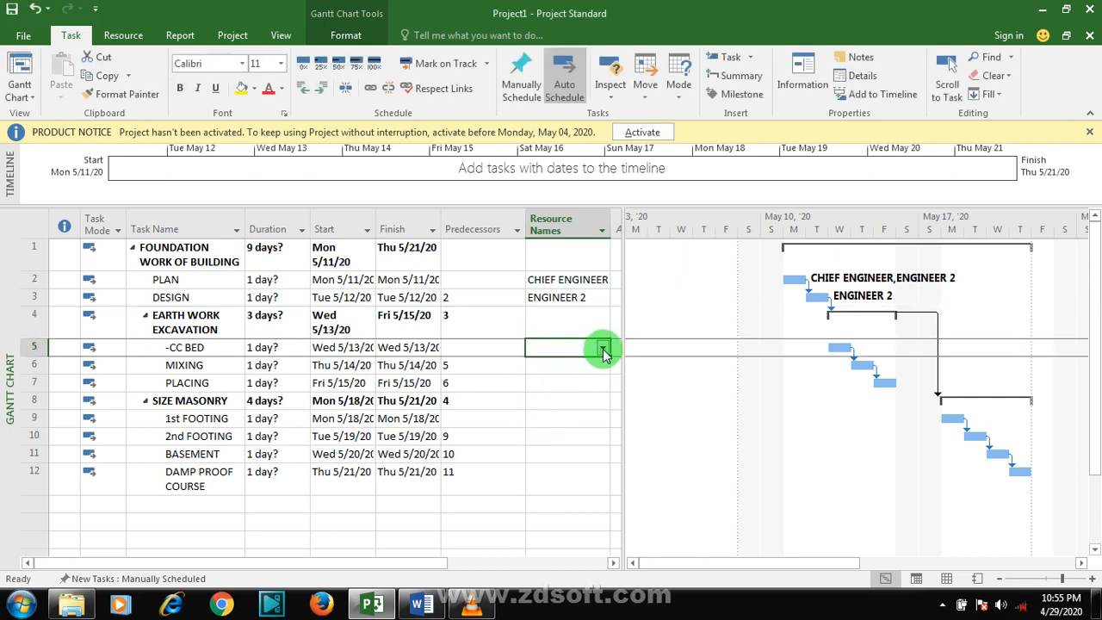
pyautogui.click(603, 350)
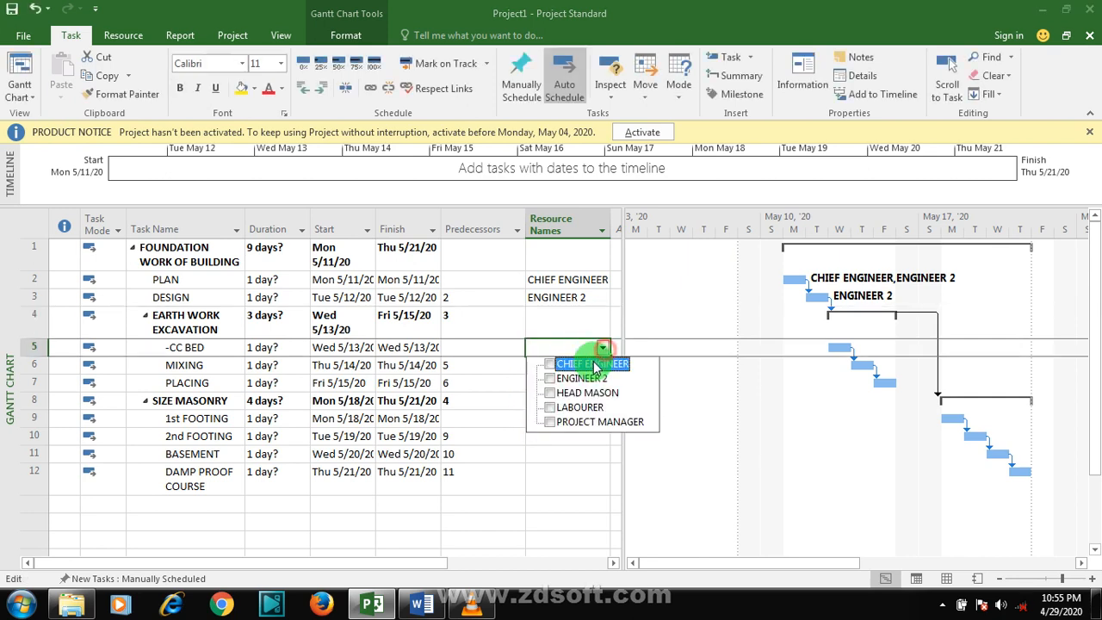
pyautogui.click(550, 393)
pyautogui.click(550, 407)
pyautogui.click(529, 436)
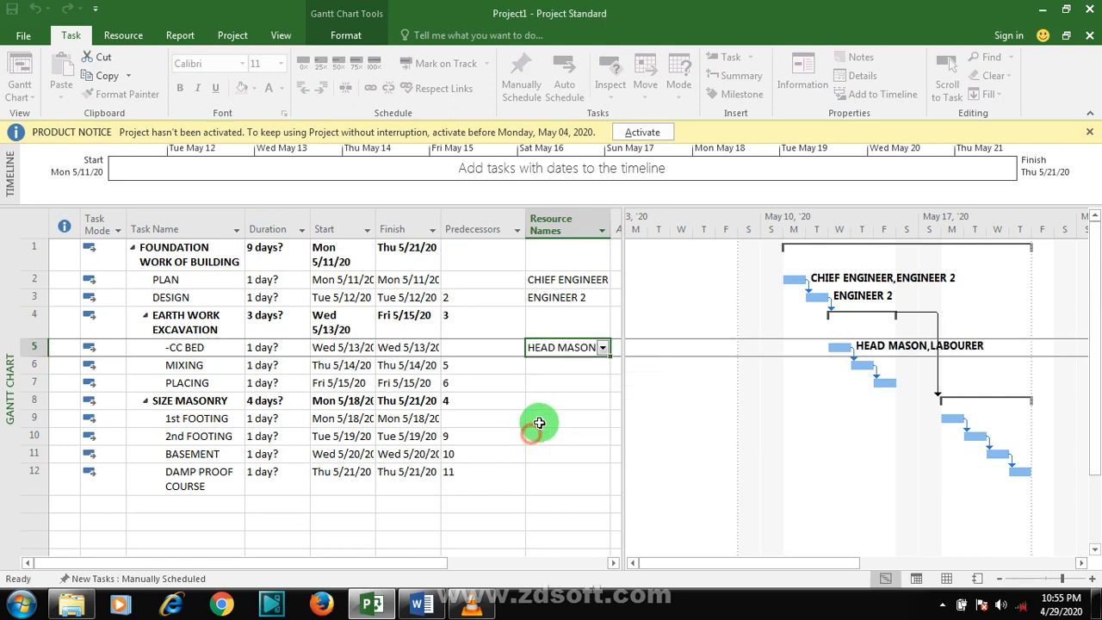
# Assign HEAD MASON and LABOURER as resources to the MIXING task.
pyautogui.click(575, 368)
pyautogui.click(603, 367)
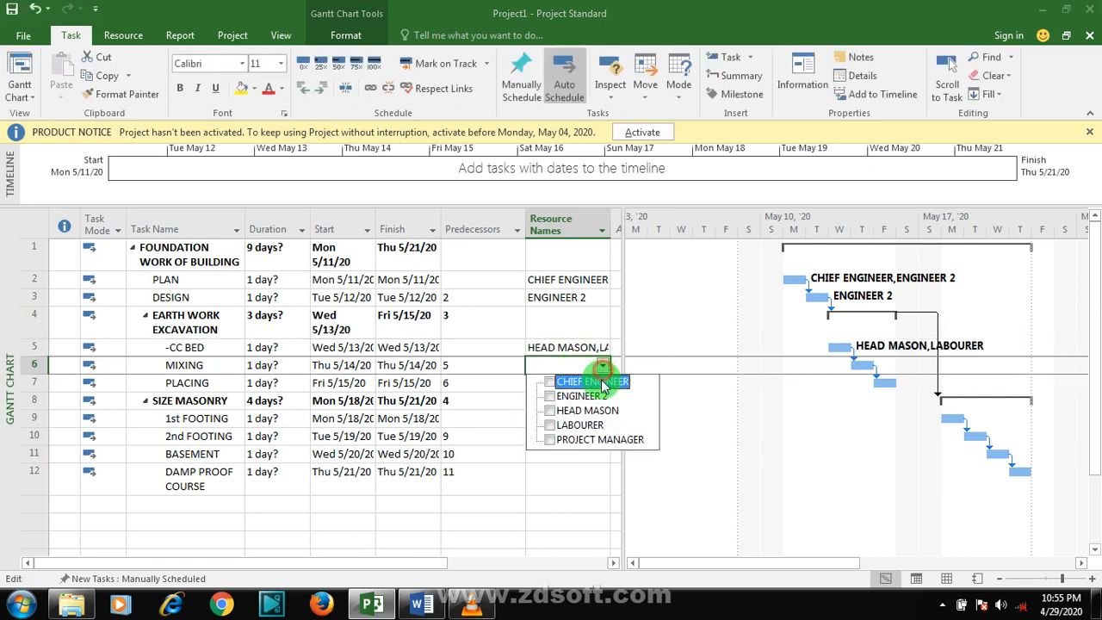
pyautogui.click(552, 410)
pyautogui.click(550, 425)
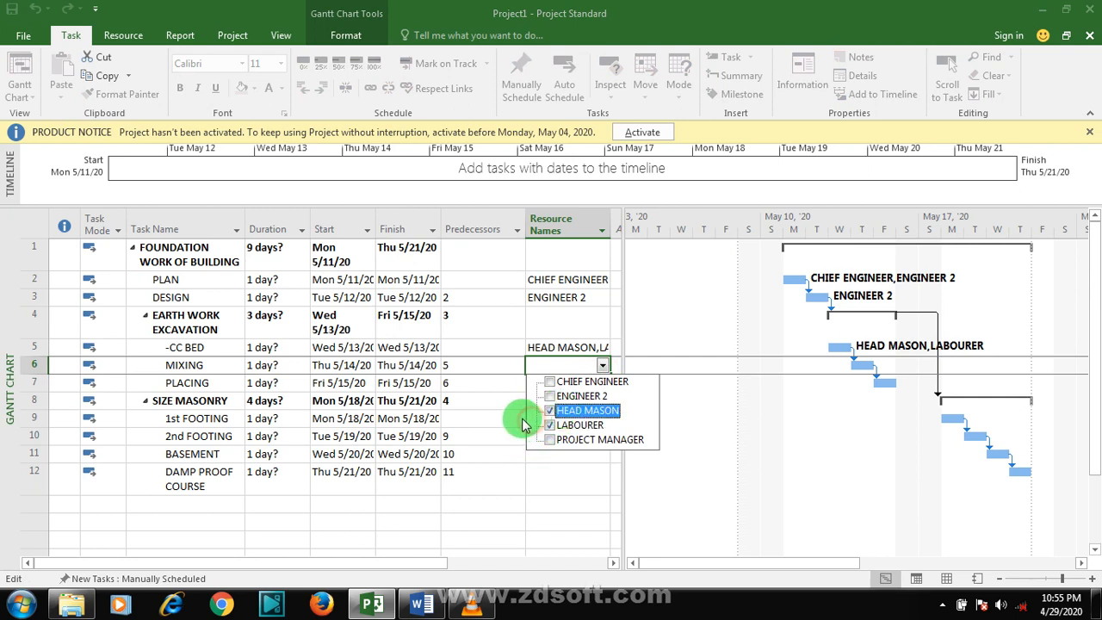
pyautogui.click(525, 420)
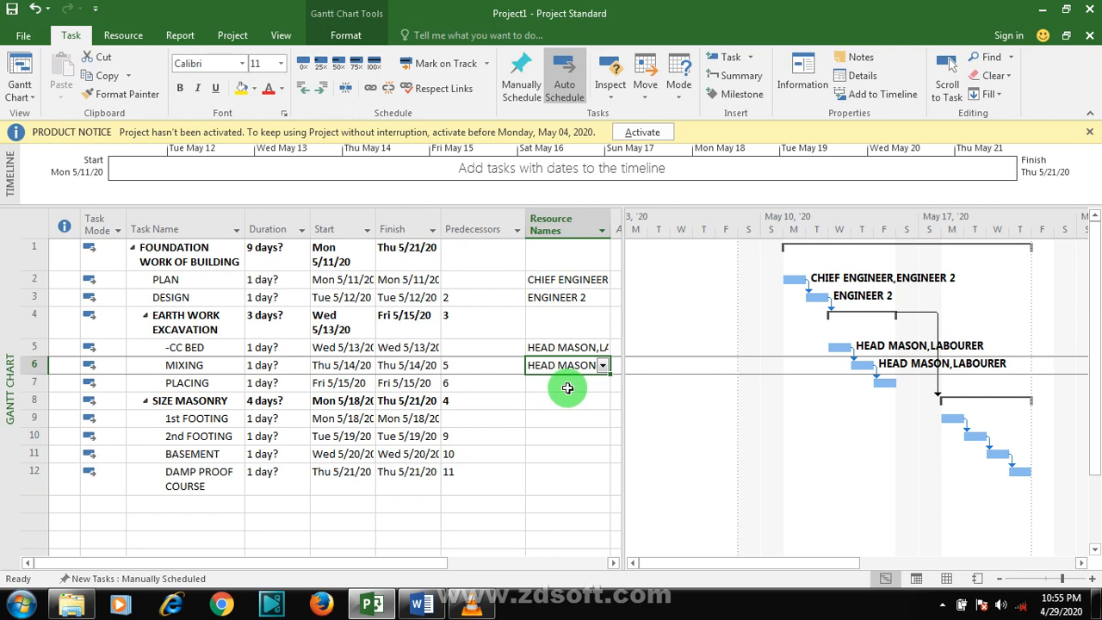
# Assign HEAD MASON and LABOURER as resources to the PLACING task.
pyautogui.click(570, 384)
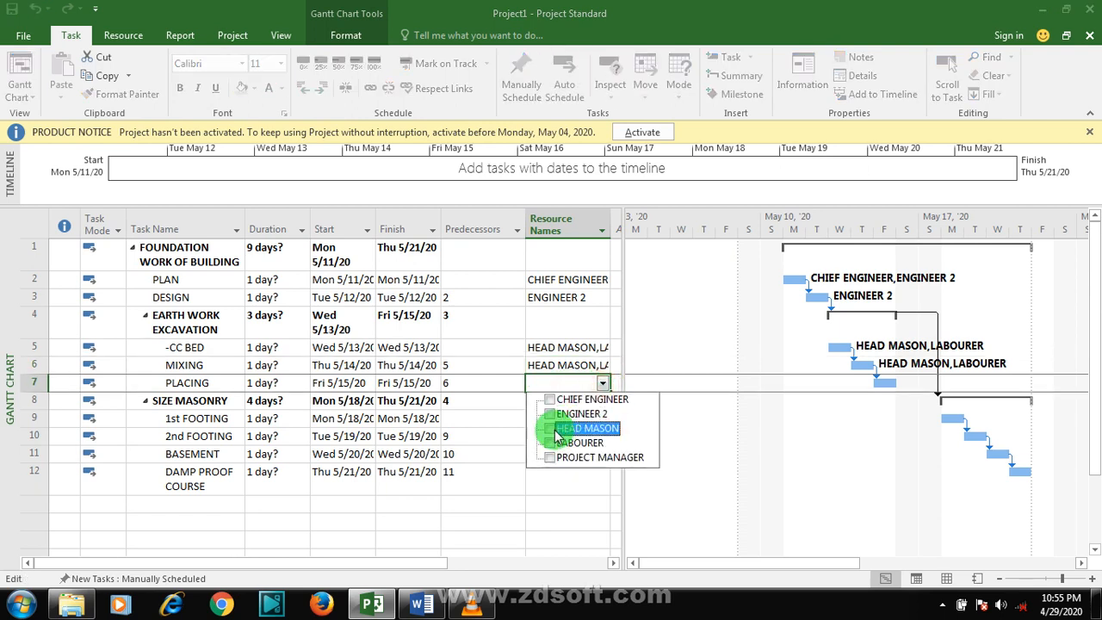
pyautogui.click(550, 428)
pyautogui.click(550, 442)
pyautogui.click(524, 453)
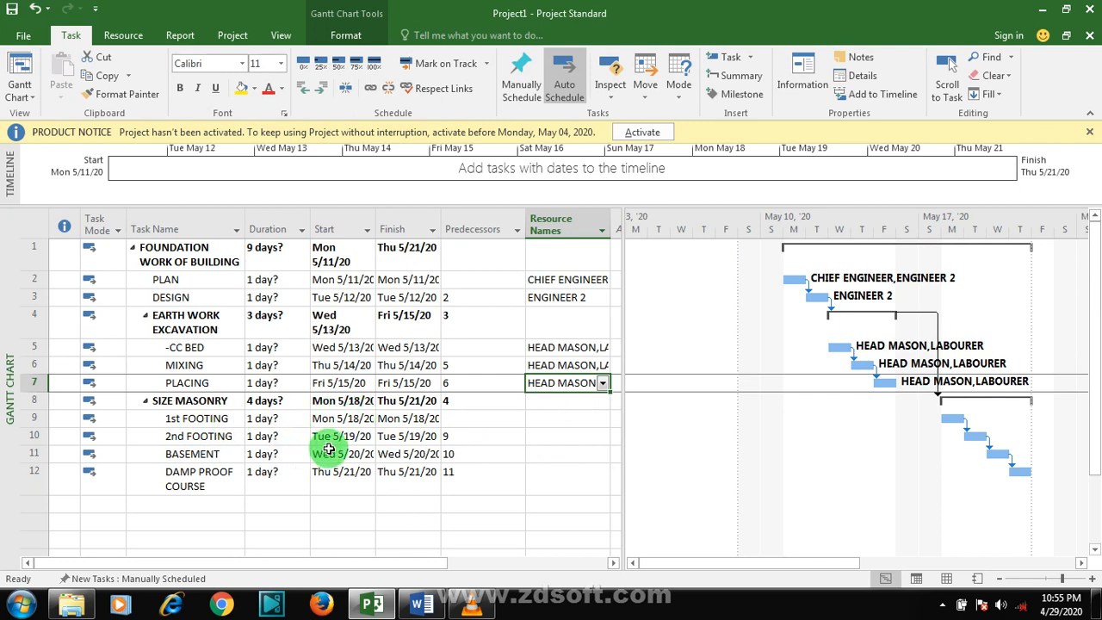
# Assign HEAD MASON and LABOURER as resources to the 1st FOOTING task under SIZE MASONRY.
pyautogui.click(546, 419)
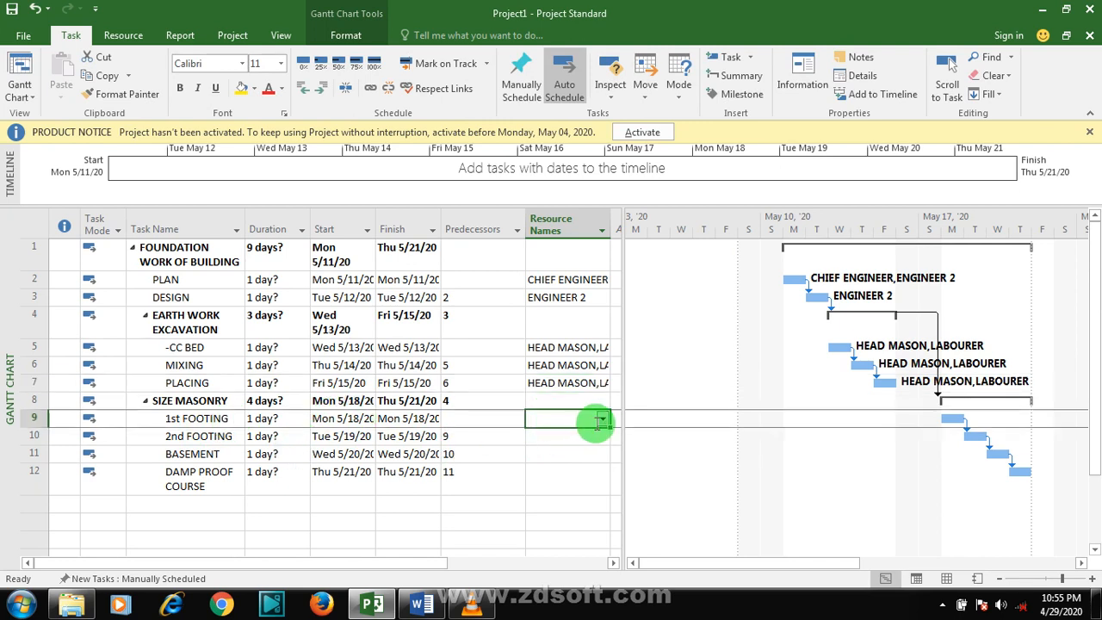
pyautogui.click(603, 419)
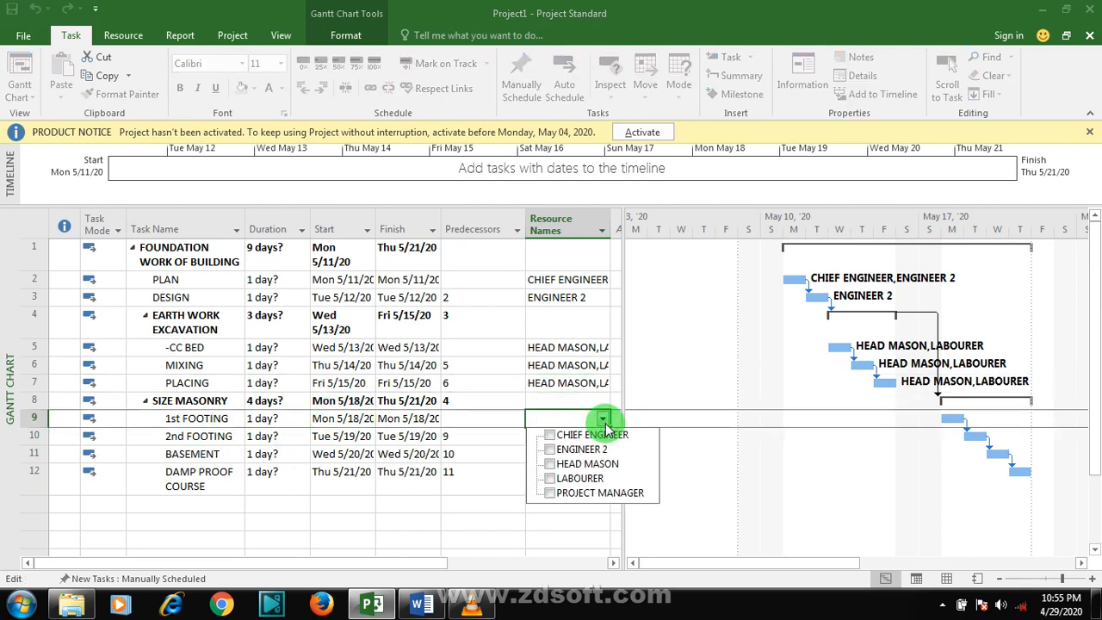
pyautogui.click(551, 464)
pyautogui.click(550, 479)
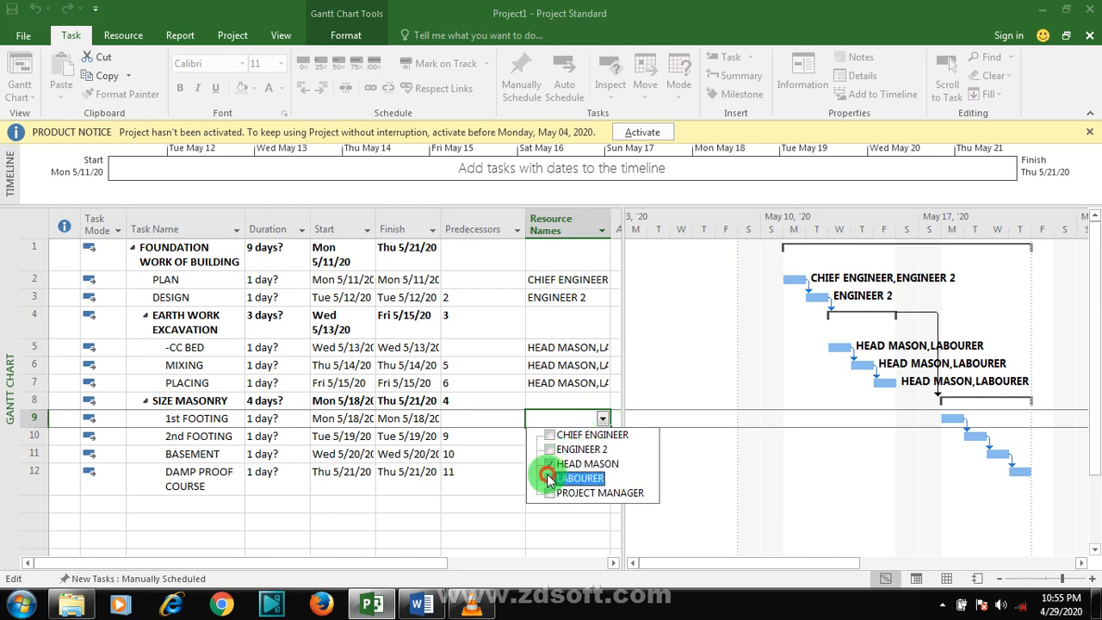
pyautogui.click(527, 500)
# Assign HEAD MASON and LABOURER as resources to the 2nd FOOTING task under SIZE MASONRY.
pyautogui.click(568, 439)
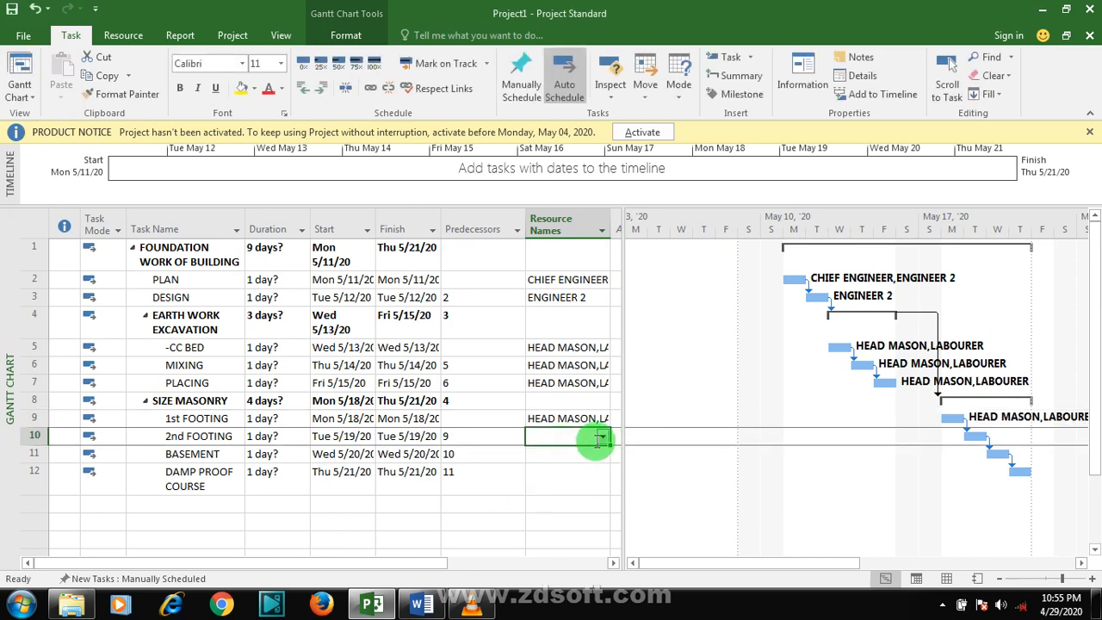
pyautogui.click(602, 437)
pyautogui.click(549, 481)
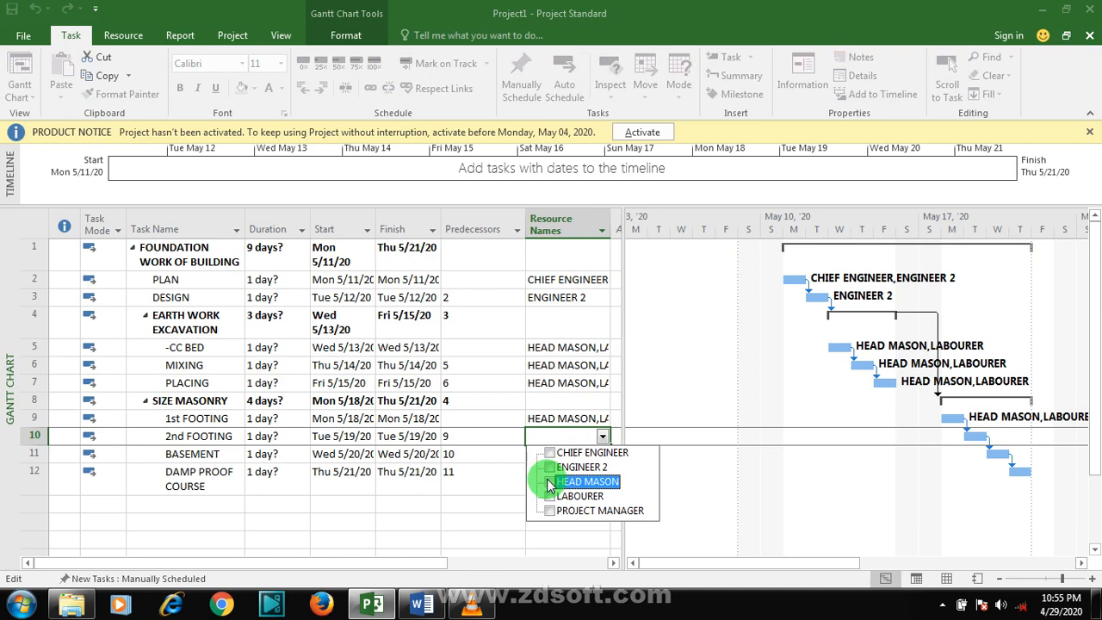
pyautogui.click(551, 496)
pyautogui.click(514, 489)
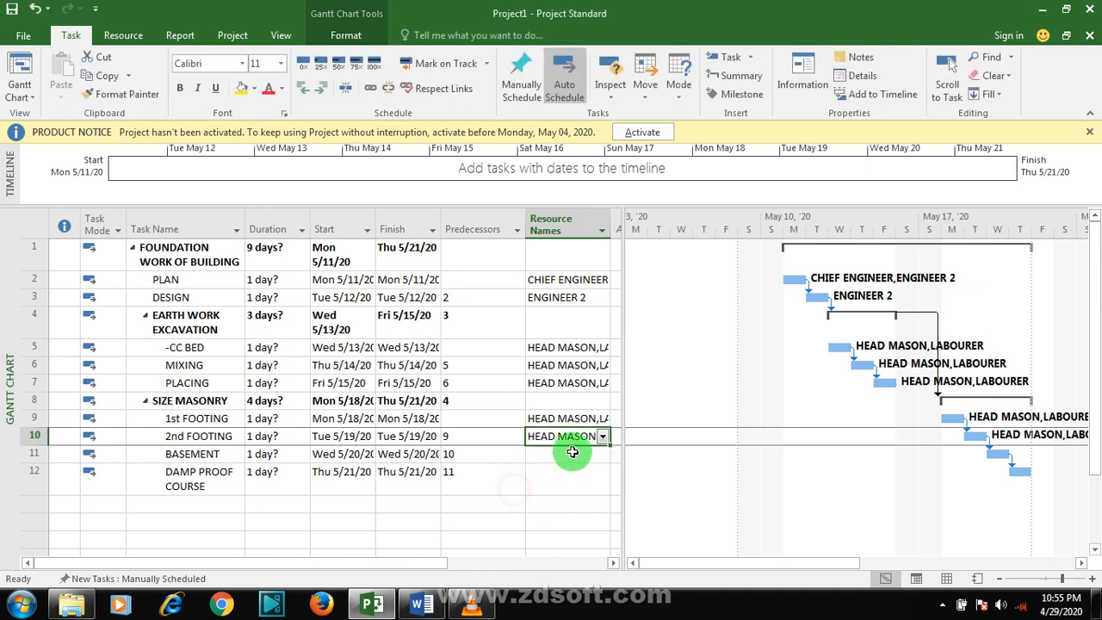
# Assign HEAD MASON and LABOURER as resources to the BASEMENT task.
pyautogui.click(572, 457)
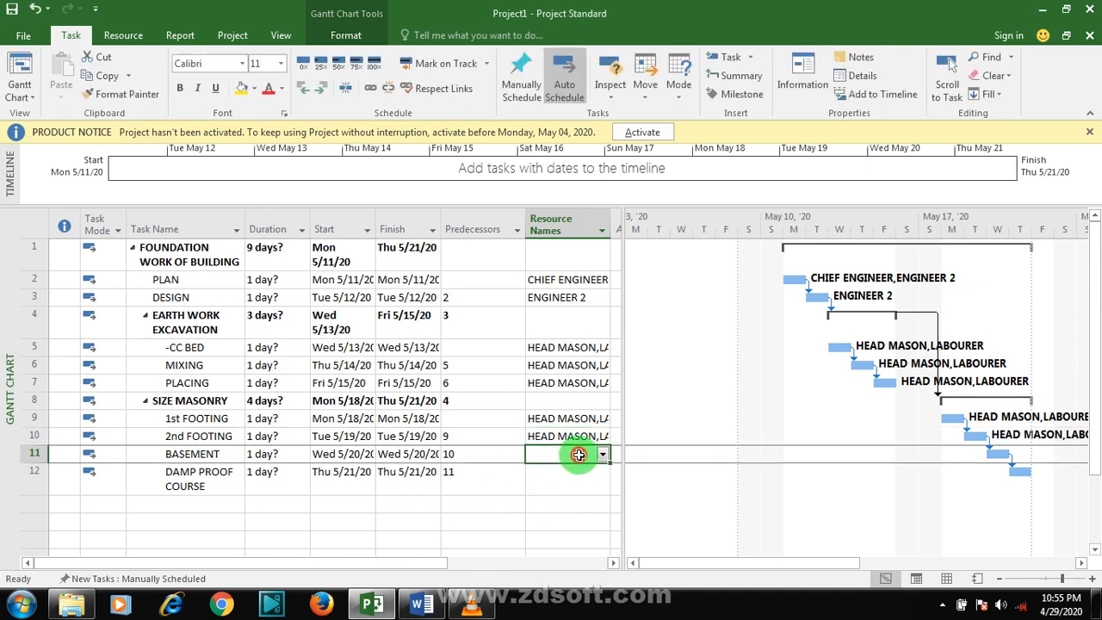
pyautogui.click(605, 455)
pyautogui.click(549, 501)
pyautogui.click(550, 514)
pyautogui.click(509, 511)
# Assign HEAD MASON and LABOURER as resources to the DAMP PROOF COURSE task.
pyautogui.click(573, 481)
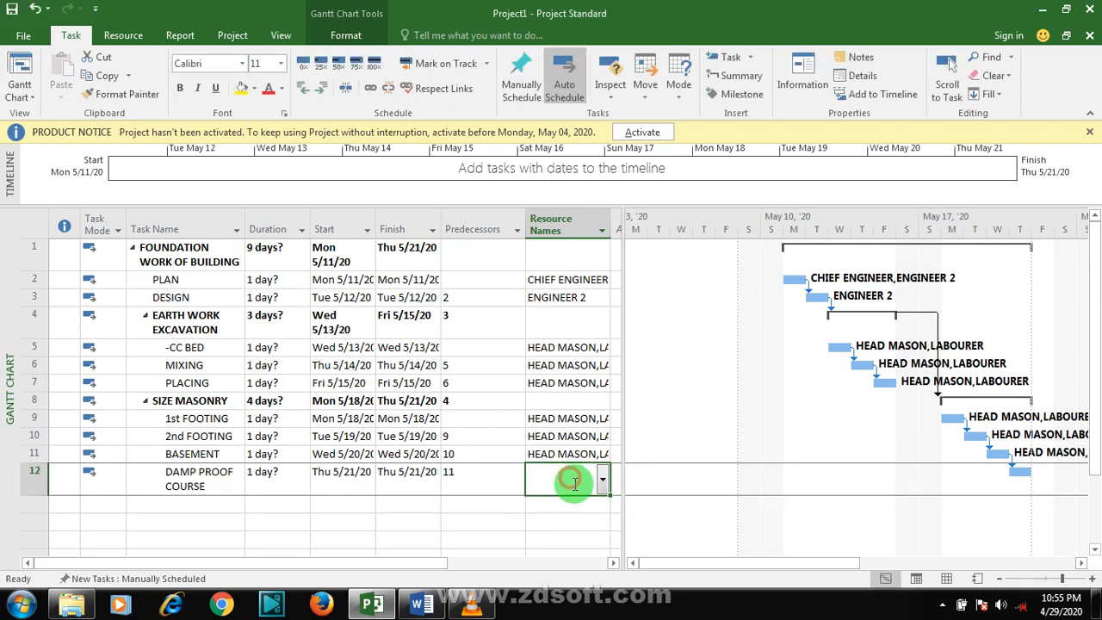
pyautogui.click(605, 483)
pyautogui.click(549, 532)
pyautogui.click(550, 547)
pyautogui.click(521, 508)
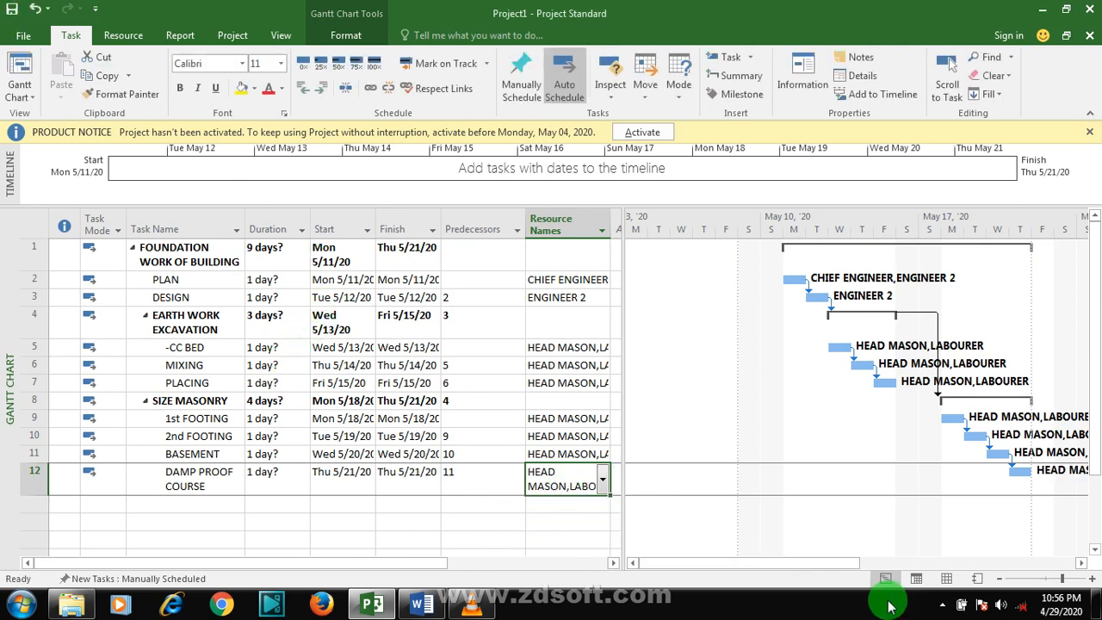
# Widen the task table beside the Gantt bars and add a Cost column after Resource Names.
pyautogui.moveTo(712, 561); pyautogui.dragTo(777, 560)
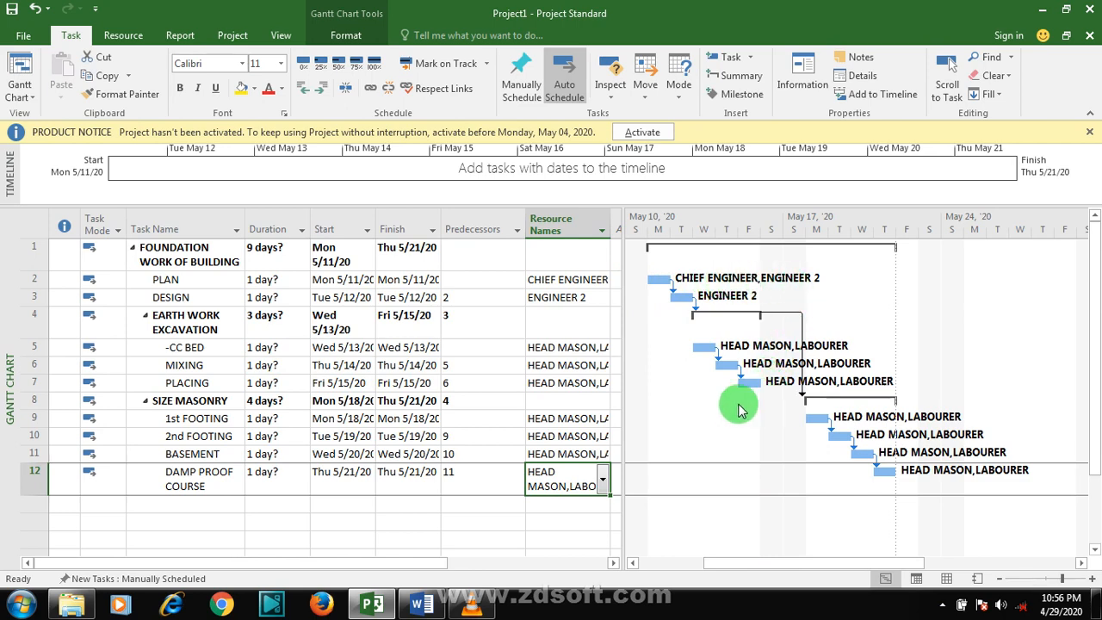
pyautogui.moveTo(793, 569)
pyautogui.mouseDown()
pyautogui.moveTo(859, 569)
pyautogui.moveTo(822, 556)
pyautogui.moveTo(728, 558)
pyautogui.mouseUp()
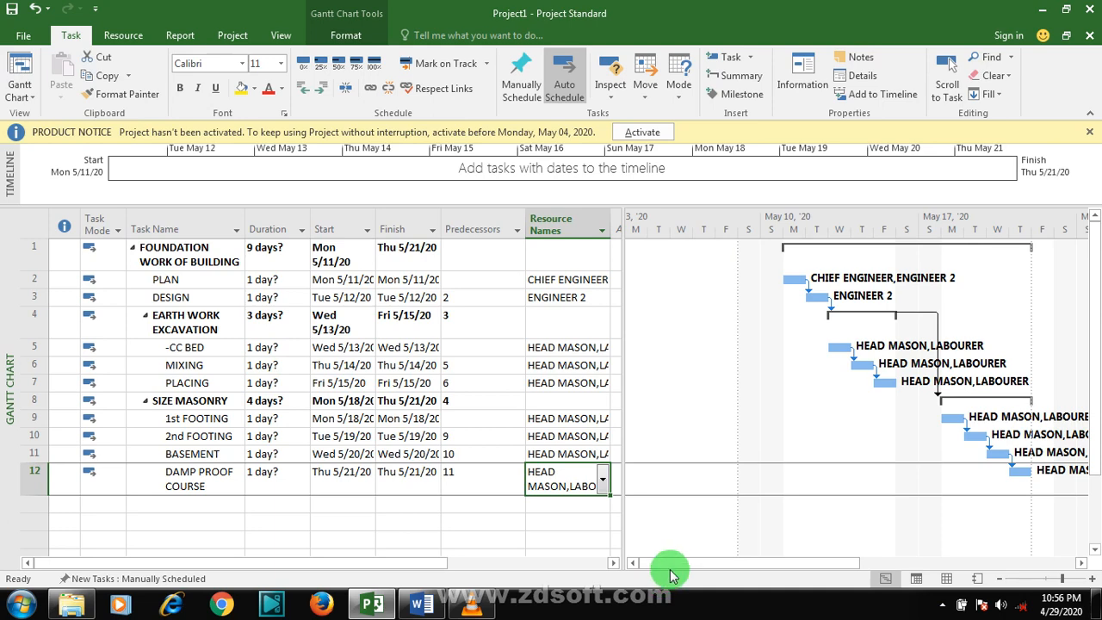
pyautogui.moveTo(624, 428); pyautogui.dragTo(723, 422)
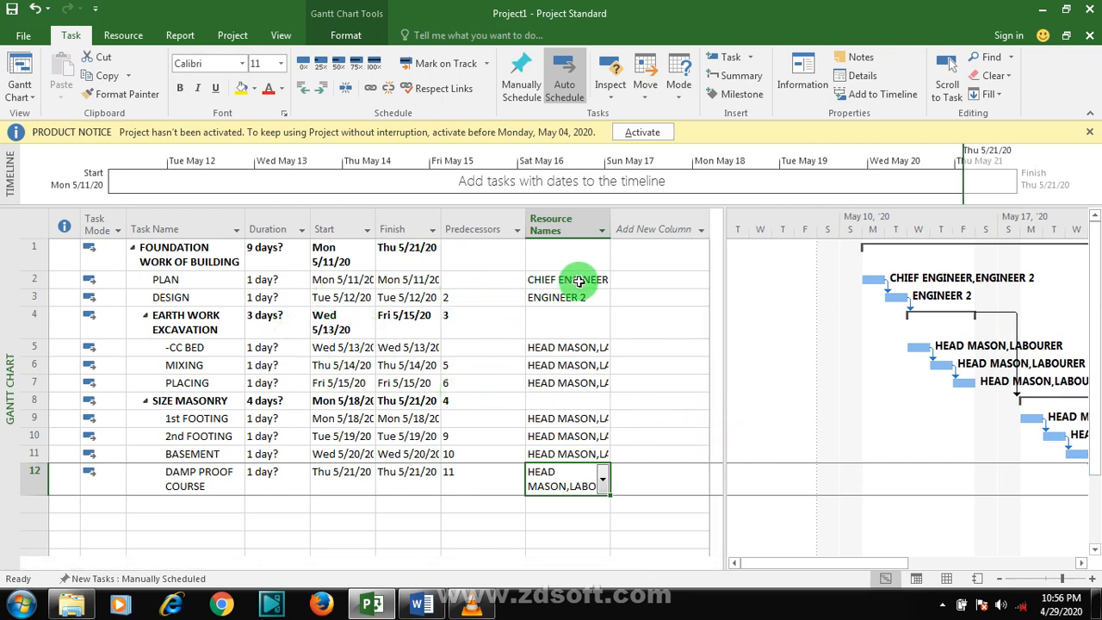
pyautogui.click(696, 232)
pyautogui.moveTo(714, 264); pyautogui.dragTo(721, 373)
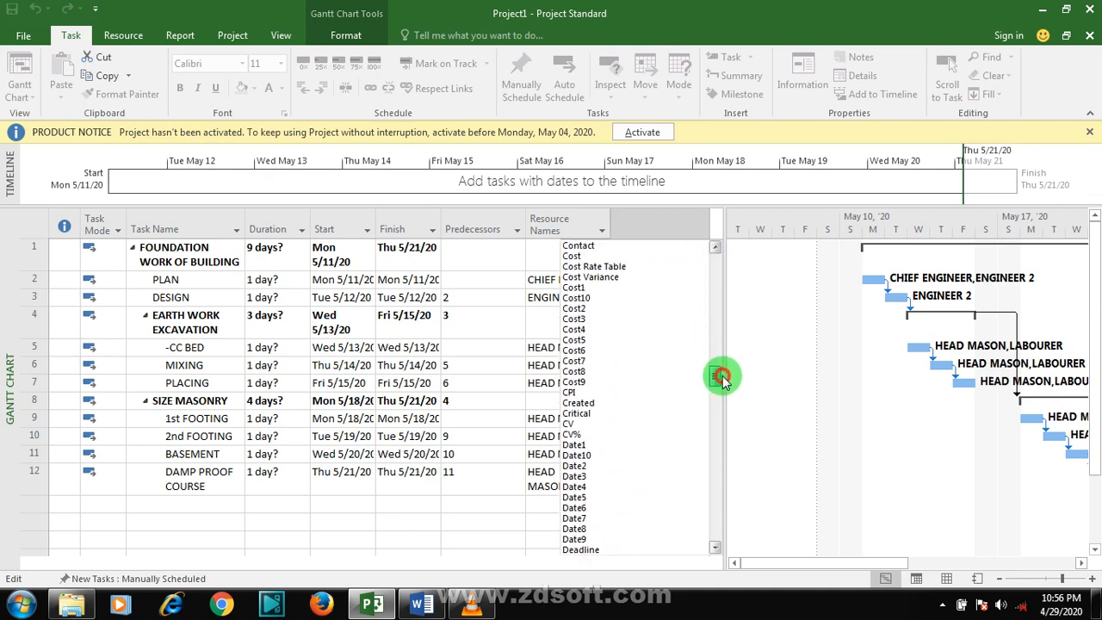
pyautogui.click(572, 256)
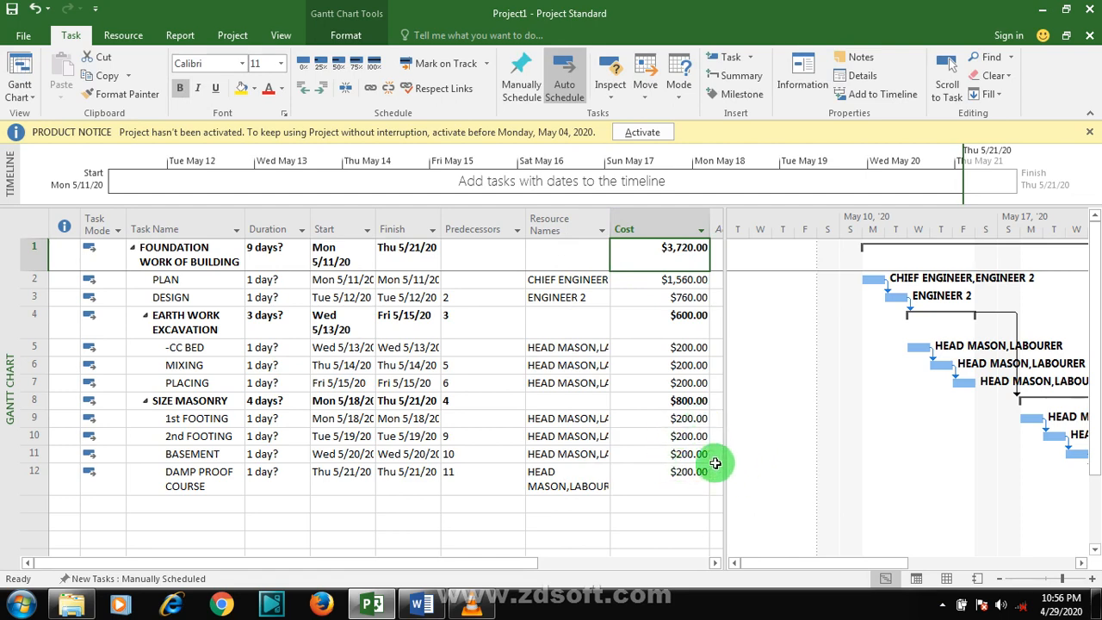
pyautogui.moveTo(723, 446); pyautogui.dragTo(732, 446)
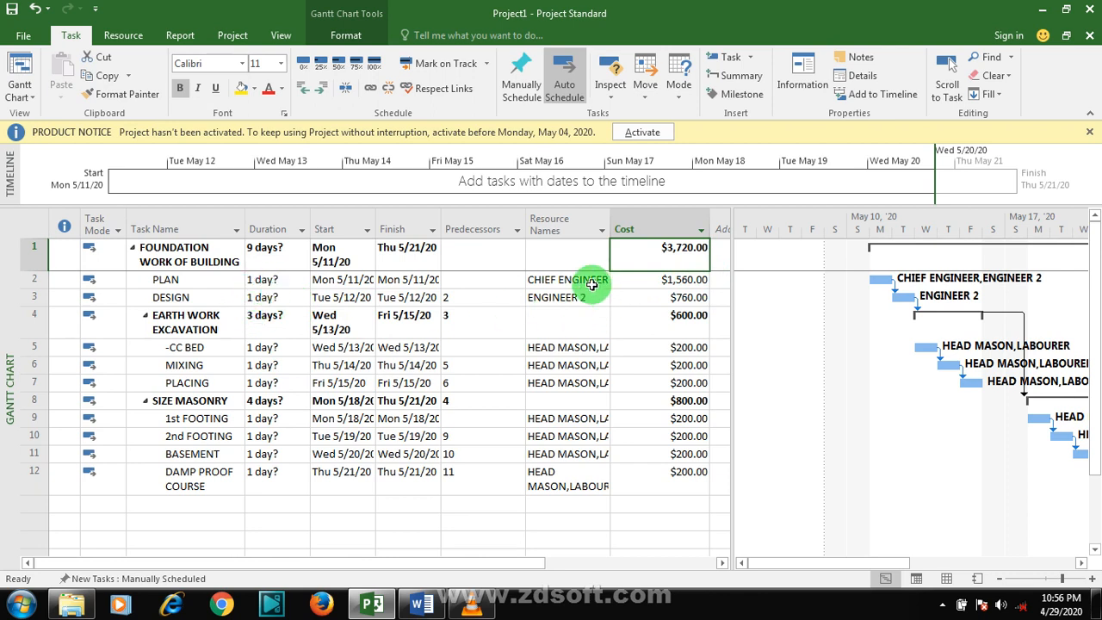
# Try to set the PLAN task's duration to 1WEEK.
pyautogui.click(258, 279)
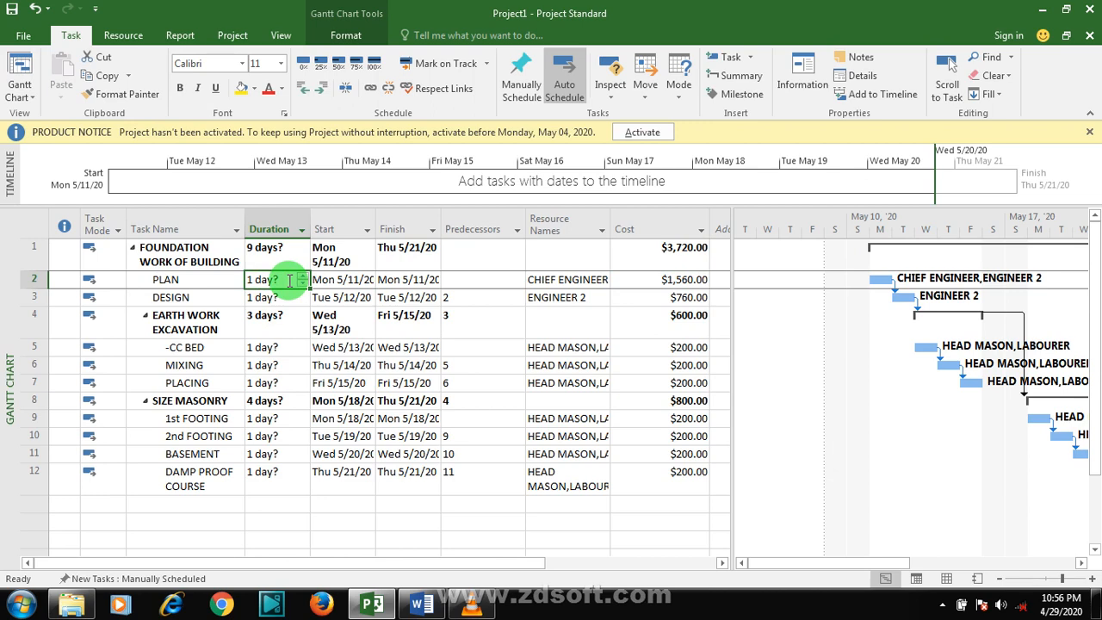
pyautogui.write('1WEEK')
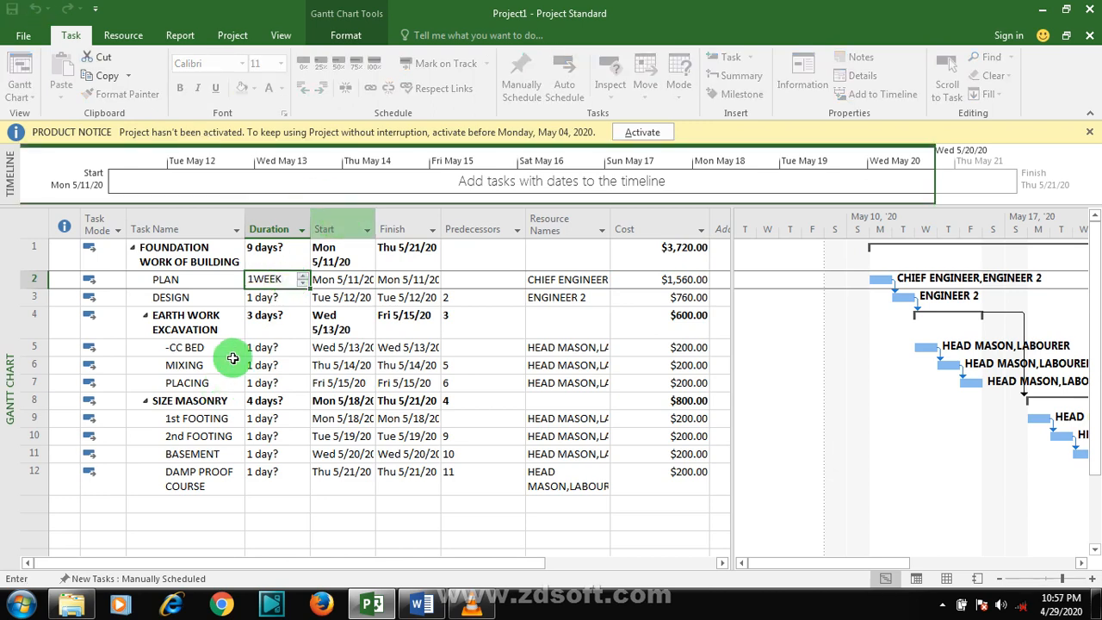
pyautogui.click(274, 307)
pyautogui.click(573, 353)
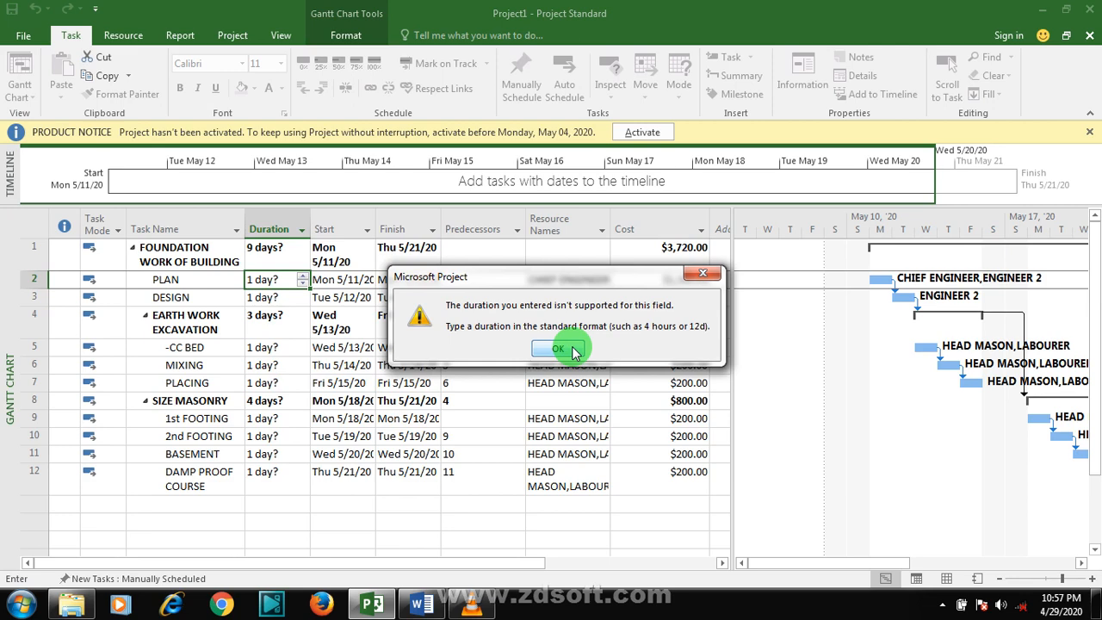
pyautogui.click(277, 304)
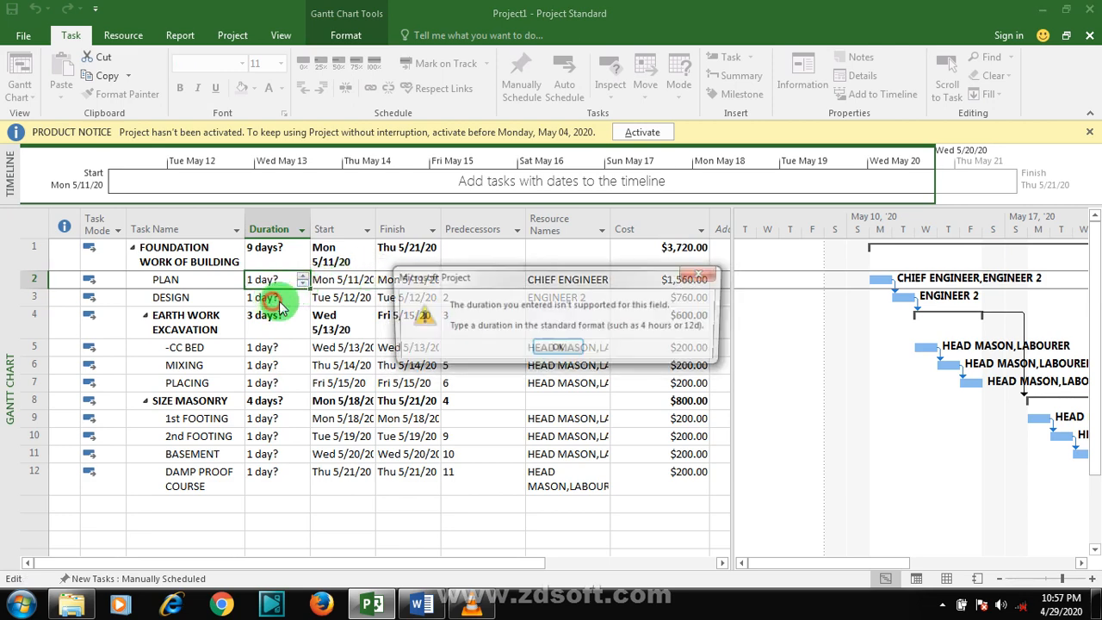
pyautogui.click(706, 275)
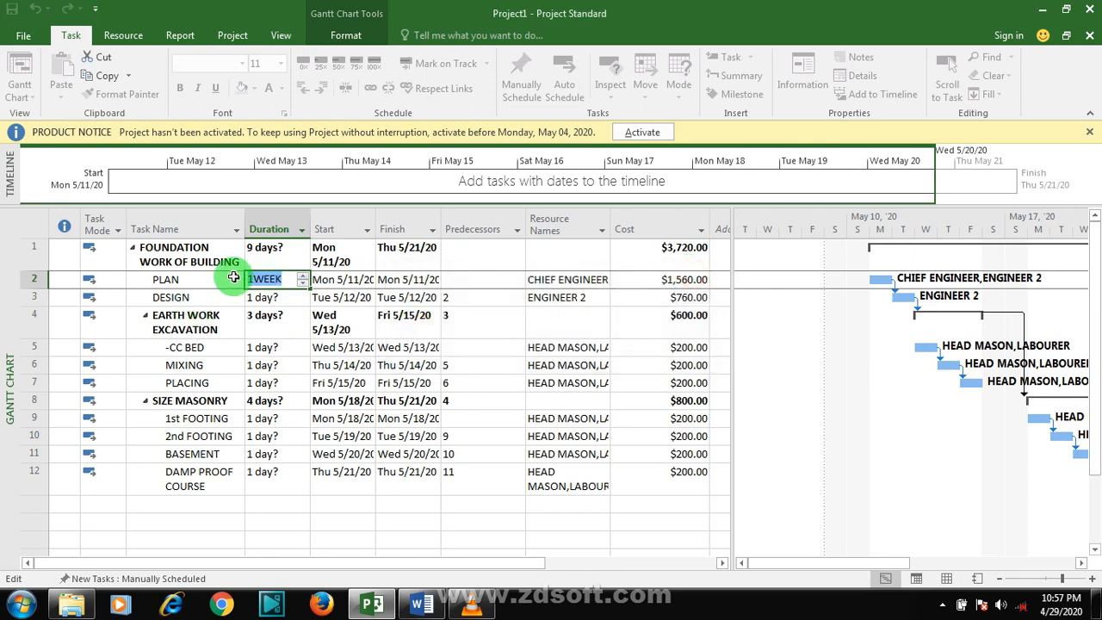
# Set the durations of the PLAN and DESIGN tasks to 7 days each.
pyautogui.click(304, 282)
pyautogui.click(292, 298)
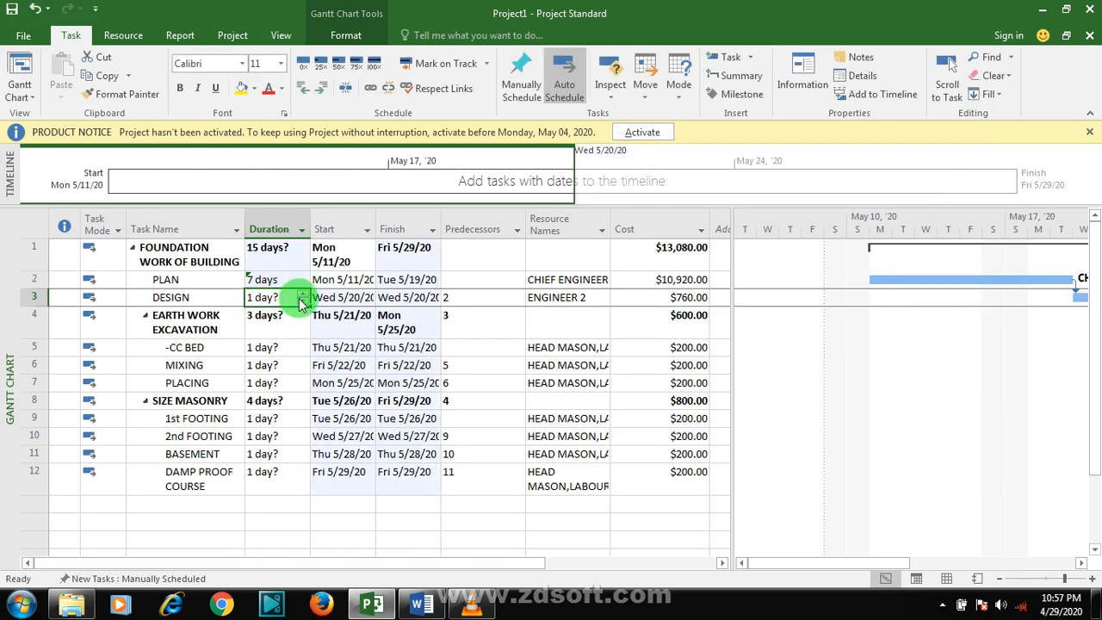
pyautogui.click(302, 296)
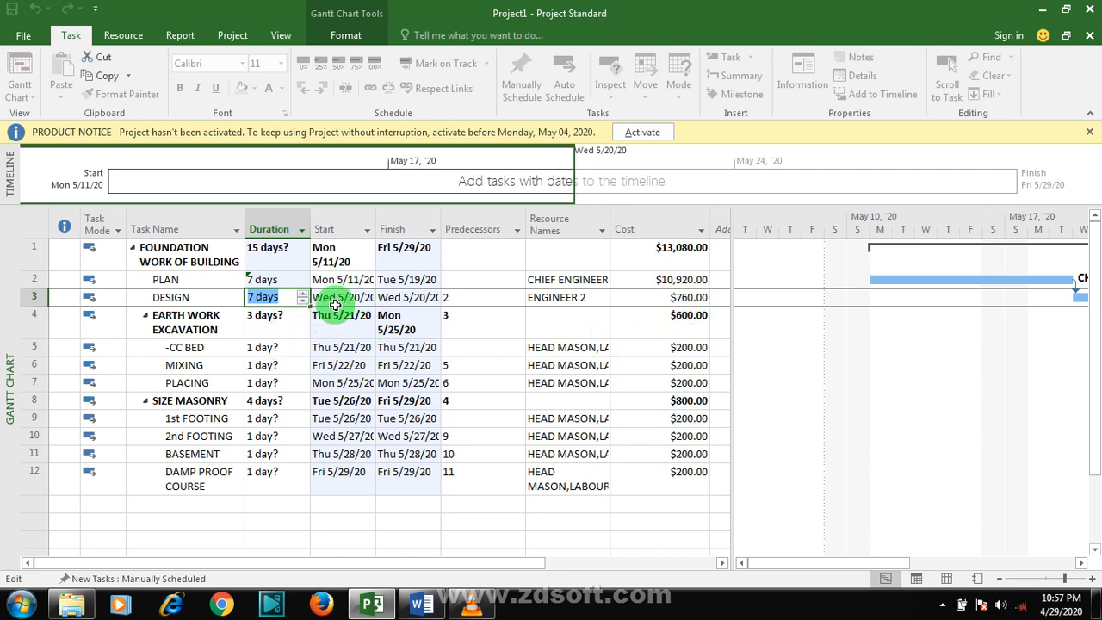
pyautogui.click(405, 297)
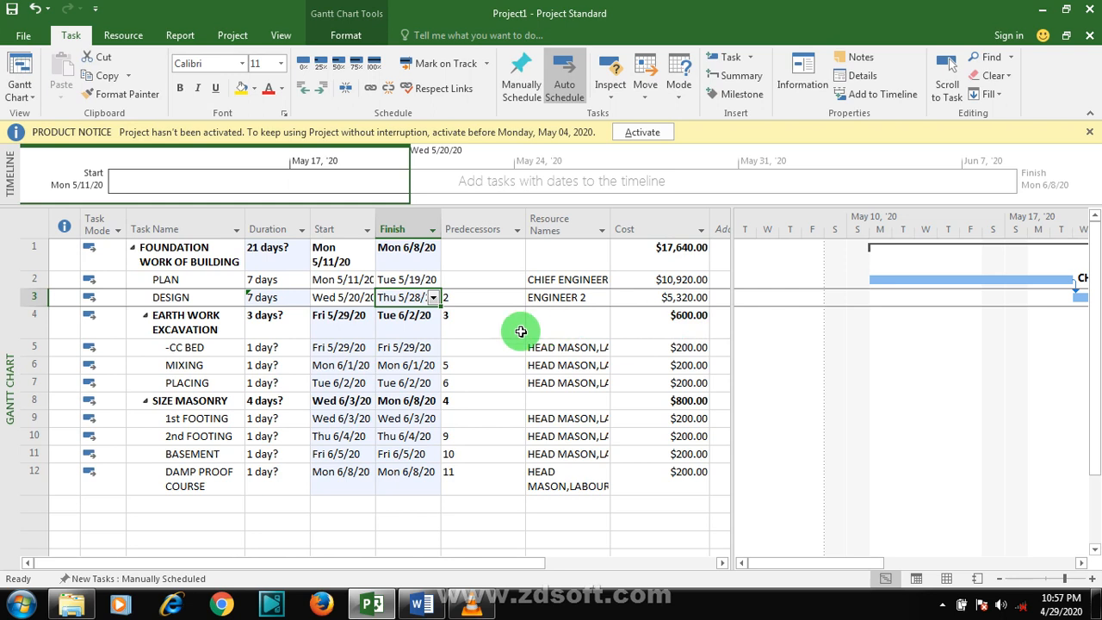
# Set fixed, non-estimated durations of 1 day for the -CC BED, MIXING and PLACING tasks under EARTH WORK EXCAVATION.
pyautogui.click(264, 350)
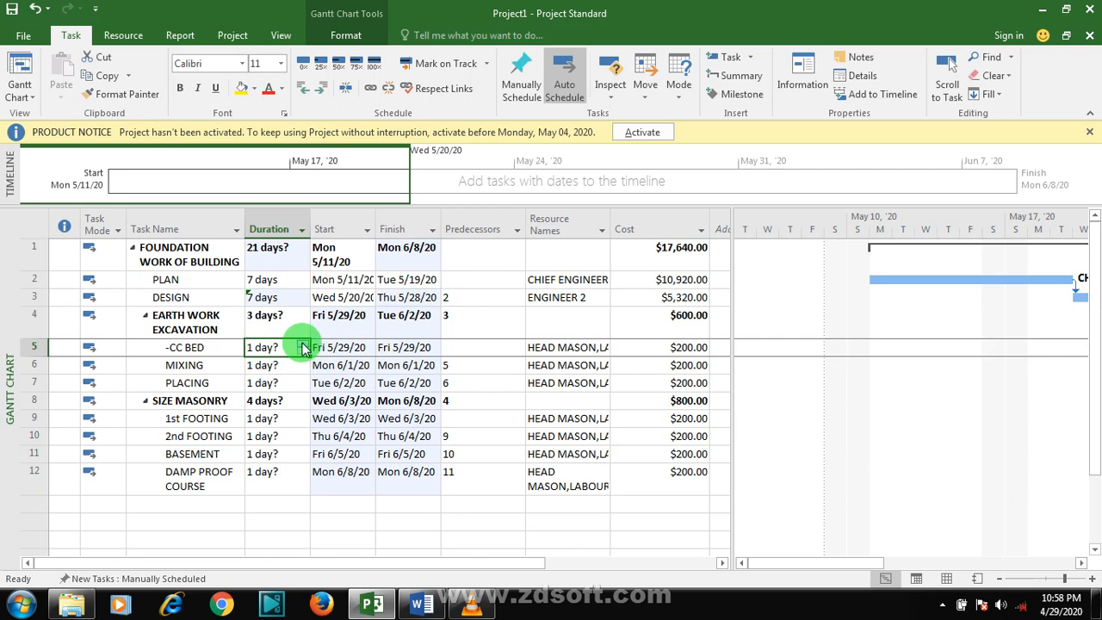
pyautogui.click(303, 343)
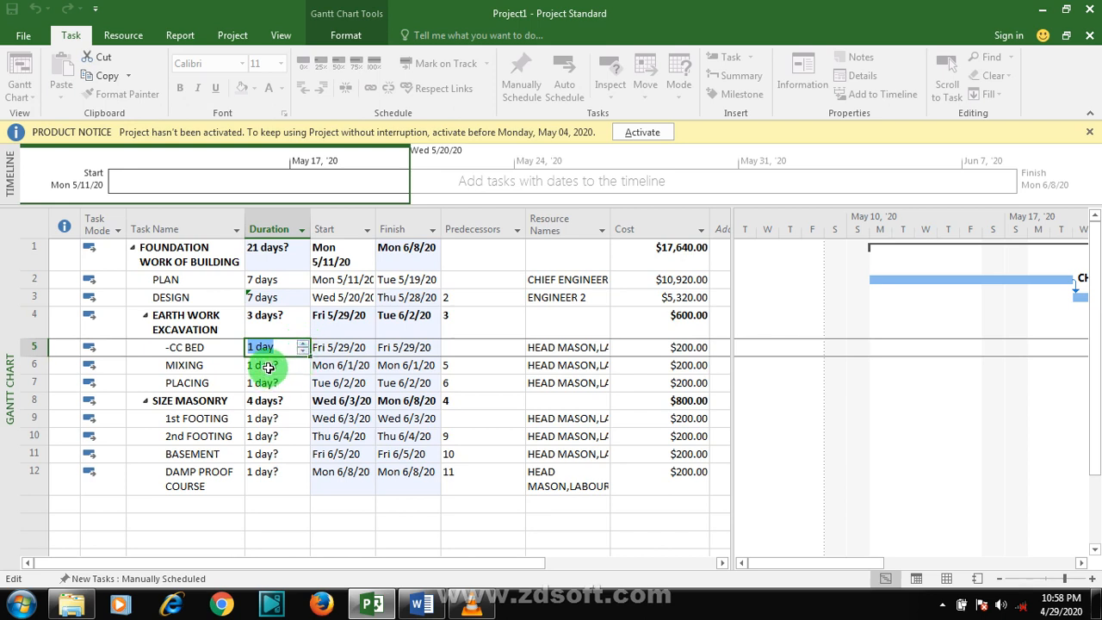
pyautogui.click(270, 366)
pyautogui.click(304, 362)
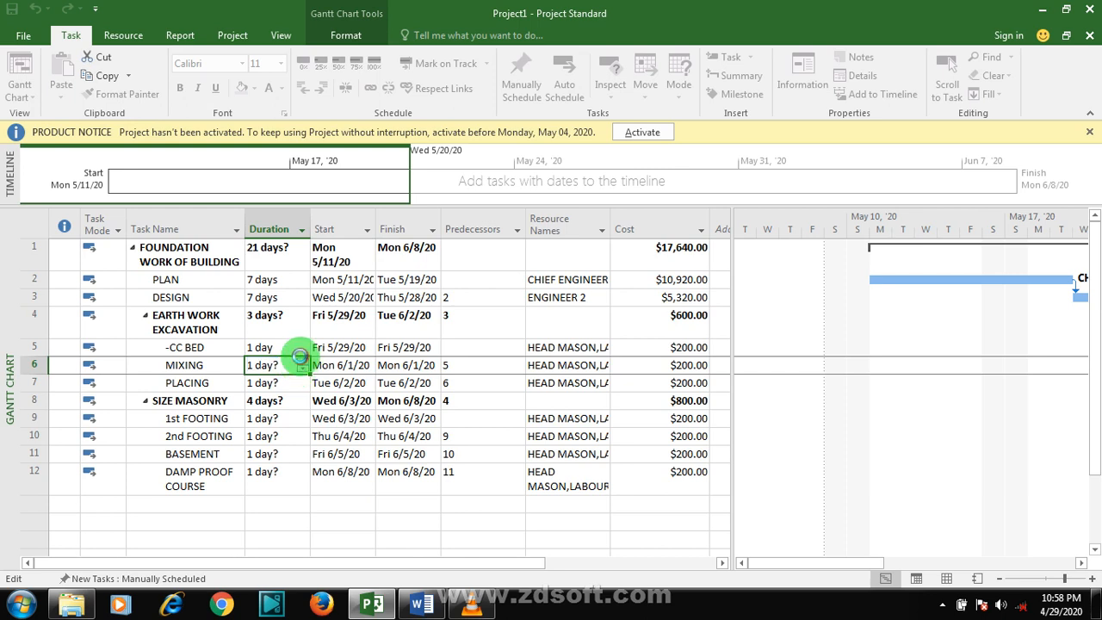
pyautogui.click(294, 366)
pyautogui.click(304, 368)
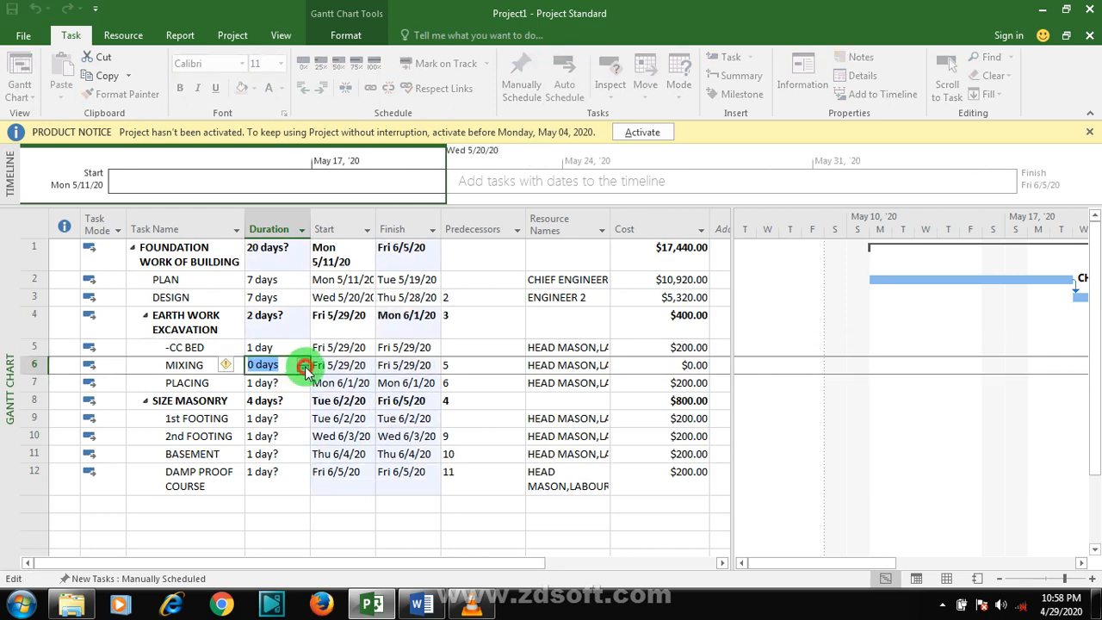
pyautogui.click(297, 382)
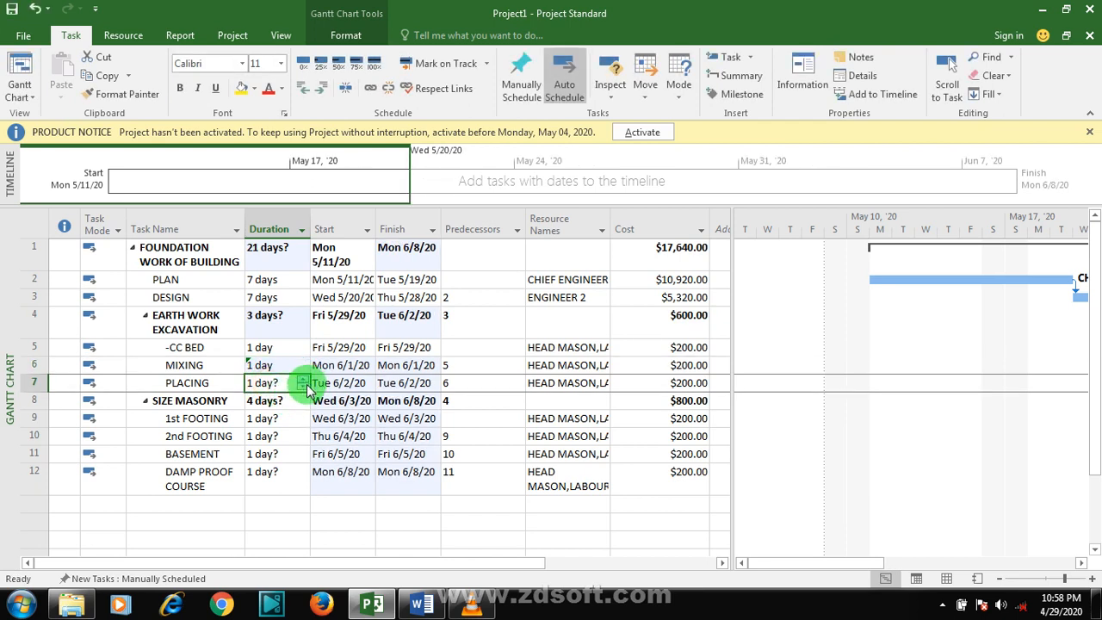
pyautogui.click(303, 388)
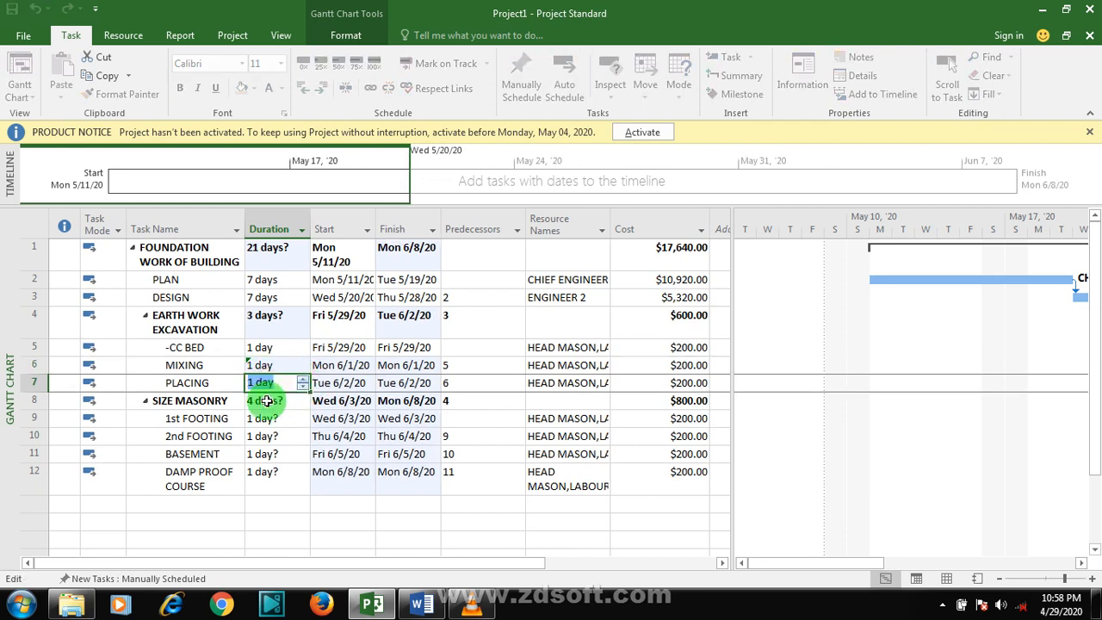
# Set the durations of the 1st FOOTING, 2nd FOOTING and BASEMENT tasks under SIZE MASONRY to 2 days each.
pyautogui.click(266, 422)
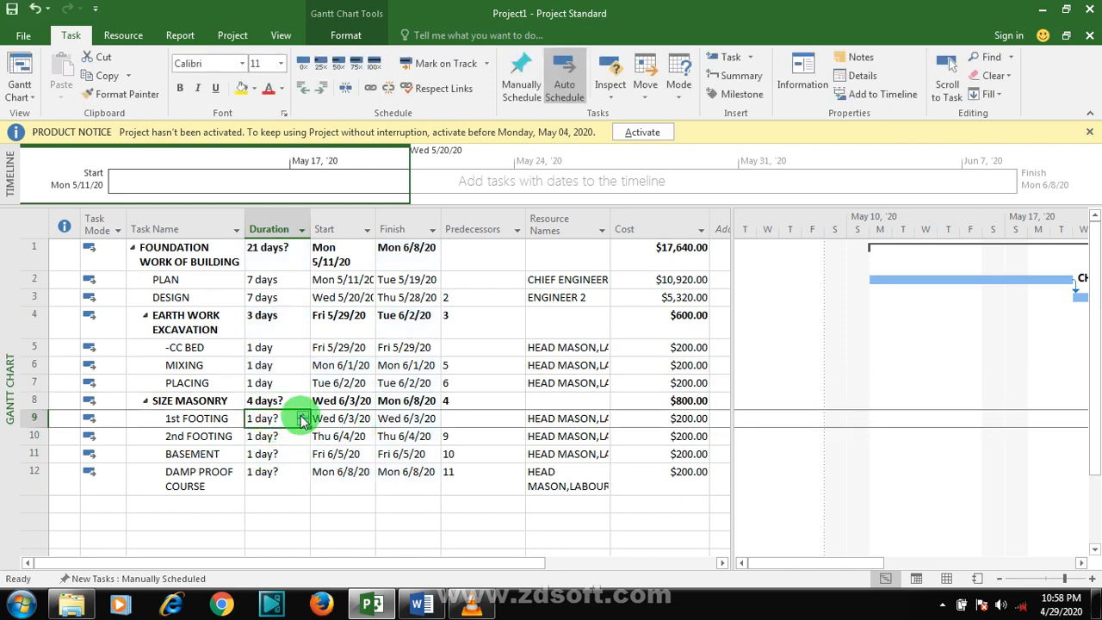
pyautogui.click(302, 419)
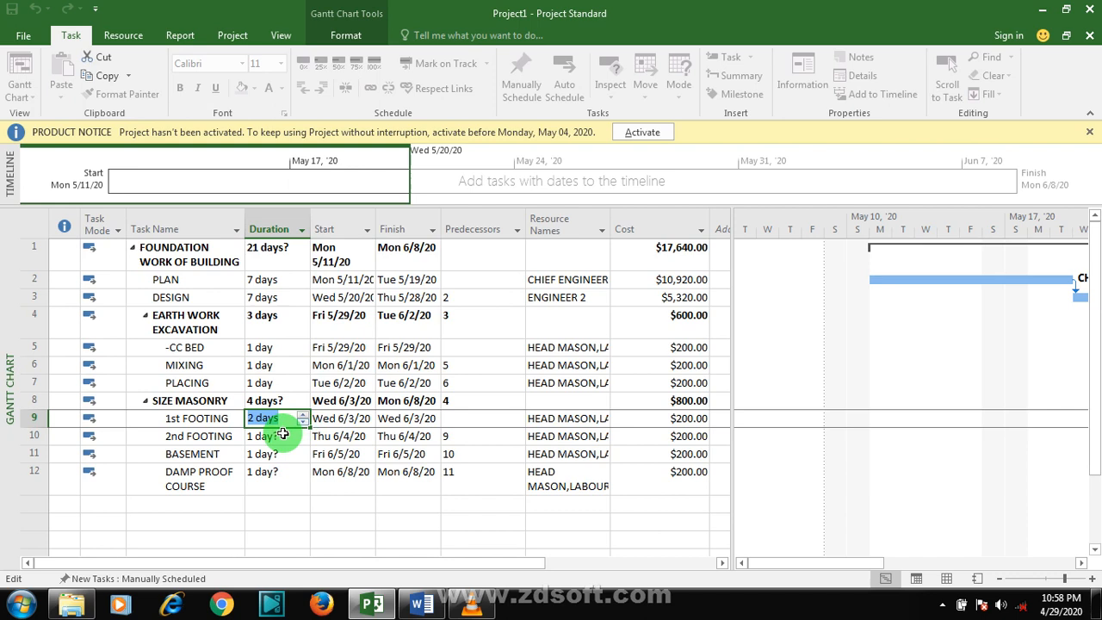
pyautogui.click(301, 437)
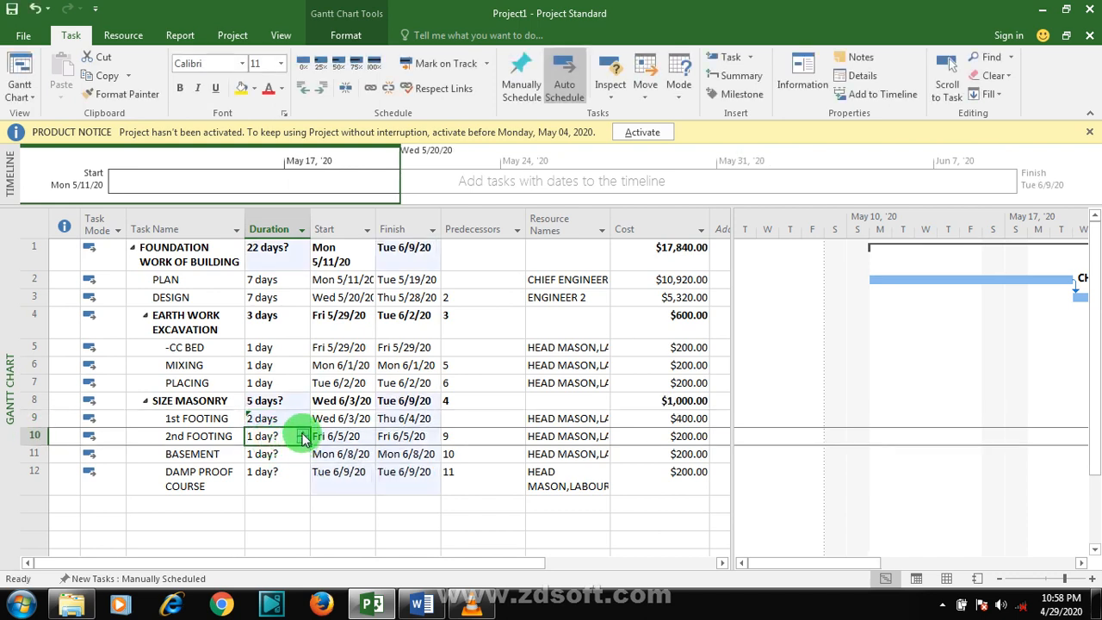
pyautogui.click(303, 434)
pyautogui.click(274, 458)
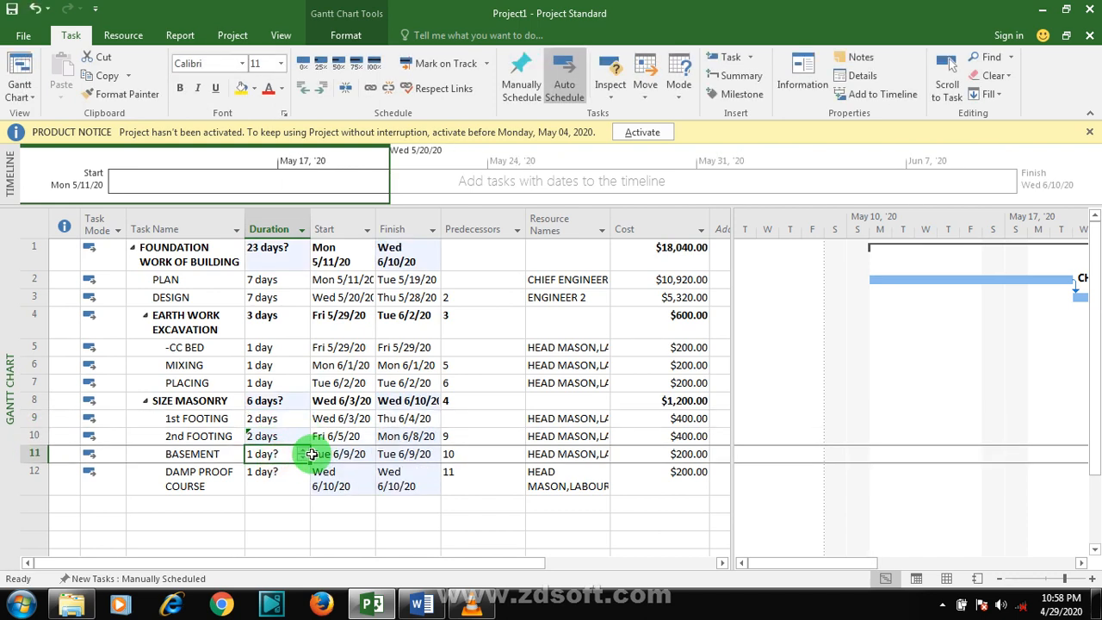
pyautogui.click(301, 456)
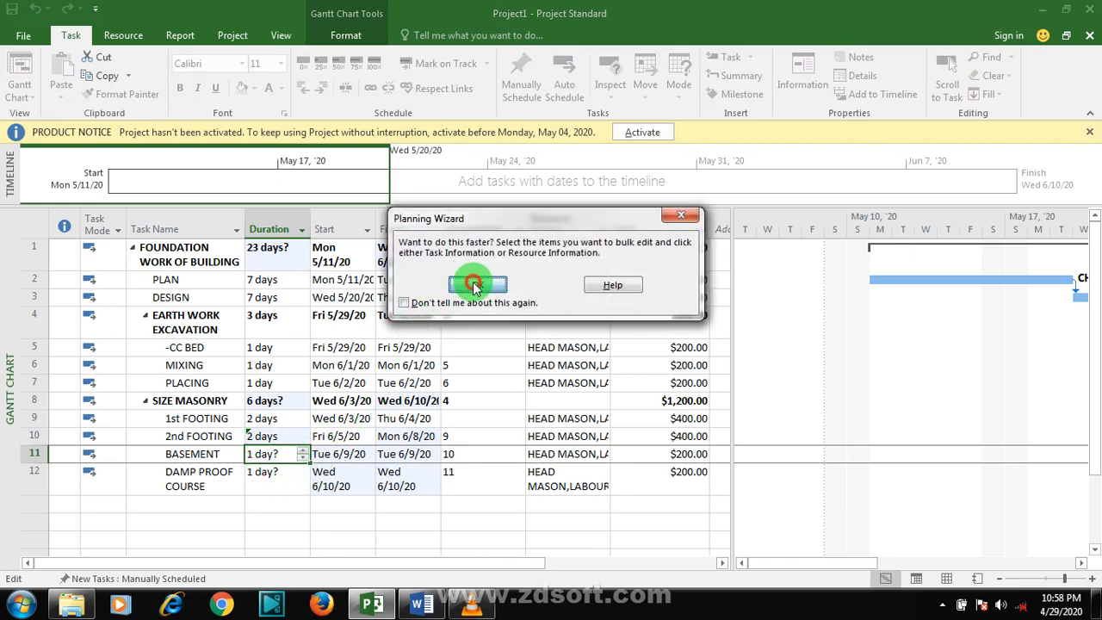
pyautogui.click(476, 285)
# Set a fixed, non-estimated duration of 1 day for the DAMP PROOF COURSE task.
pyautogui.click(271, 481)
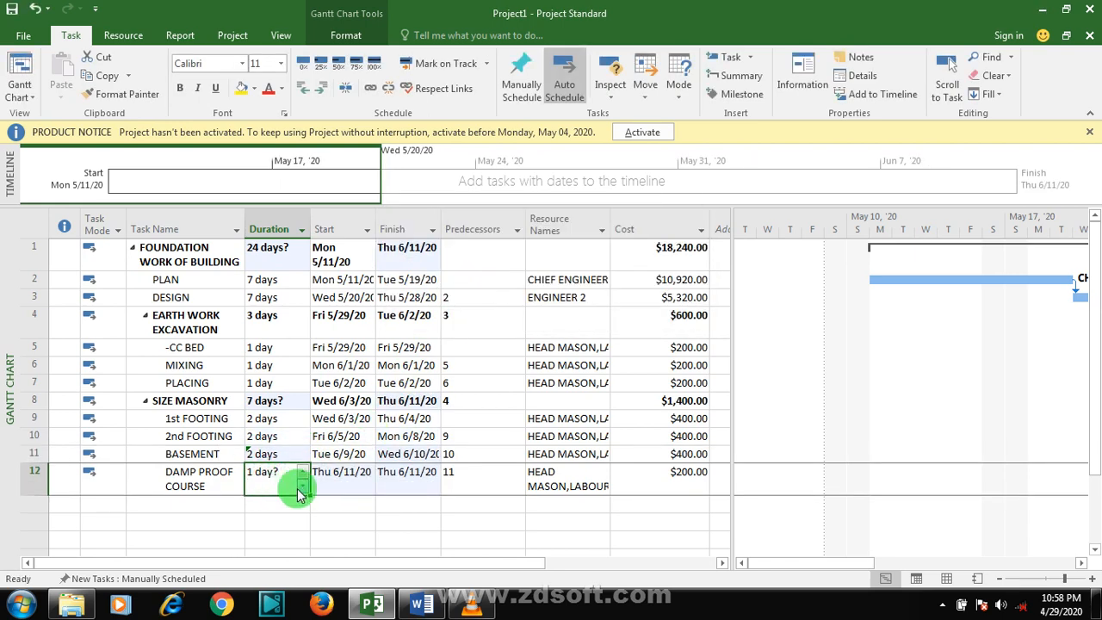
pyautogui.click(303, 484)
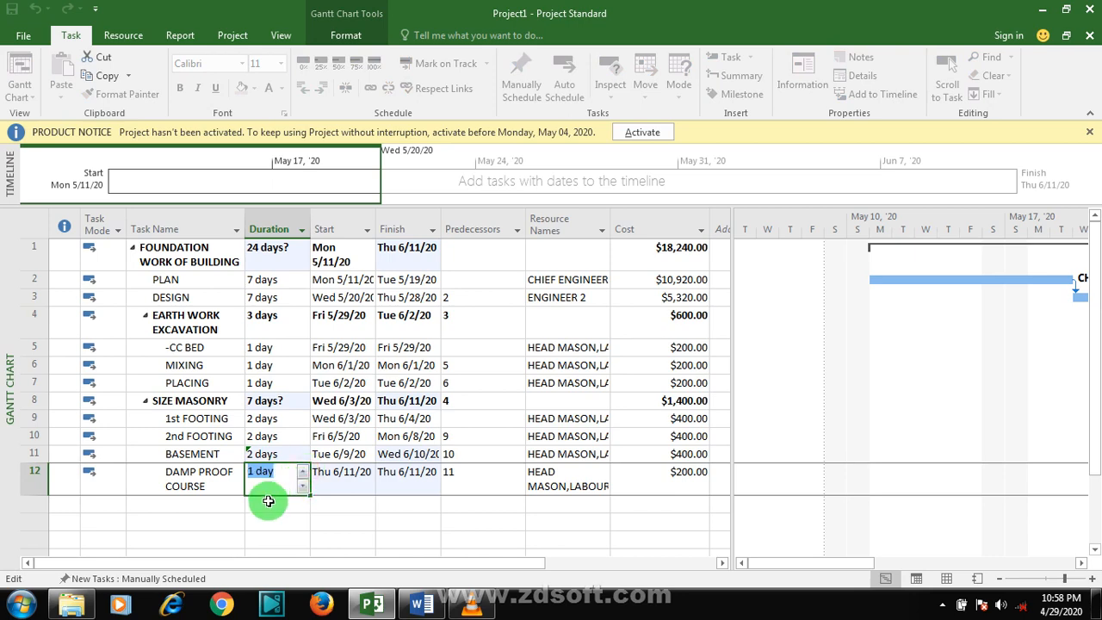
pyautogui.click(628, 485)
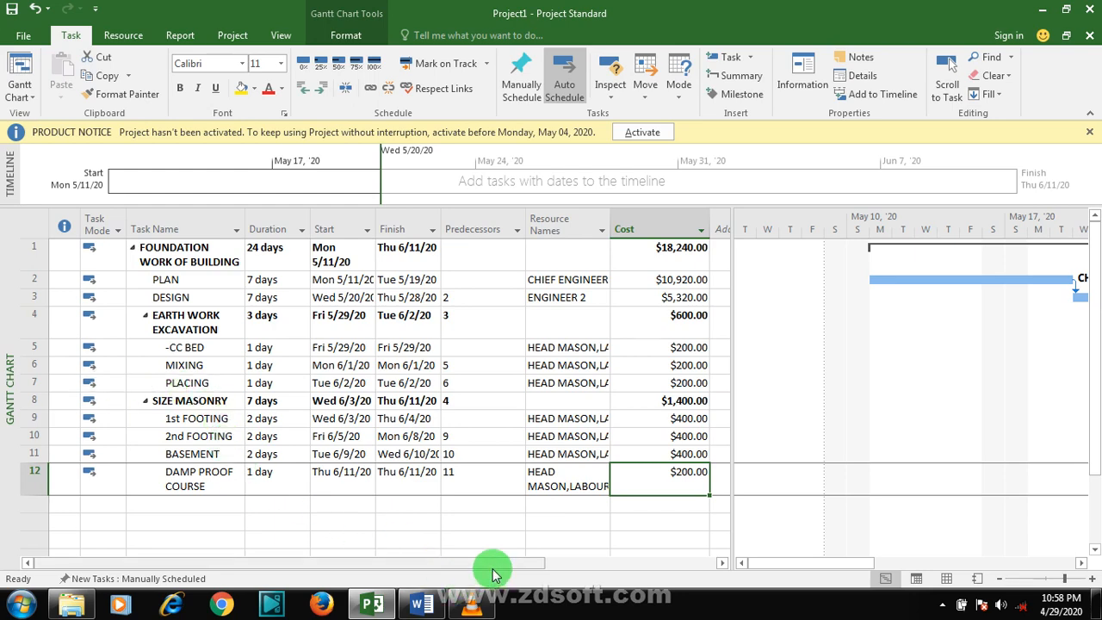
pyautogui.moveTo(441, 556); pyautogui.dragTo(552, 366)
pyautogui.click(544, 334)
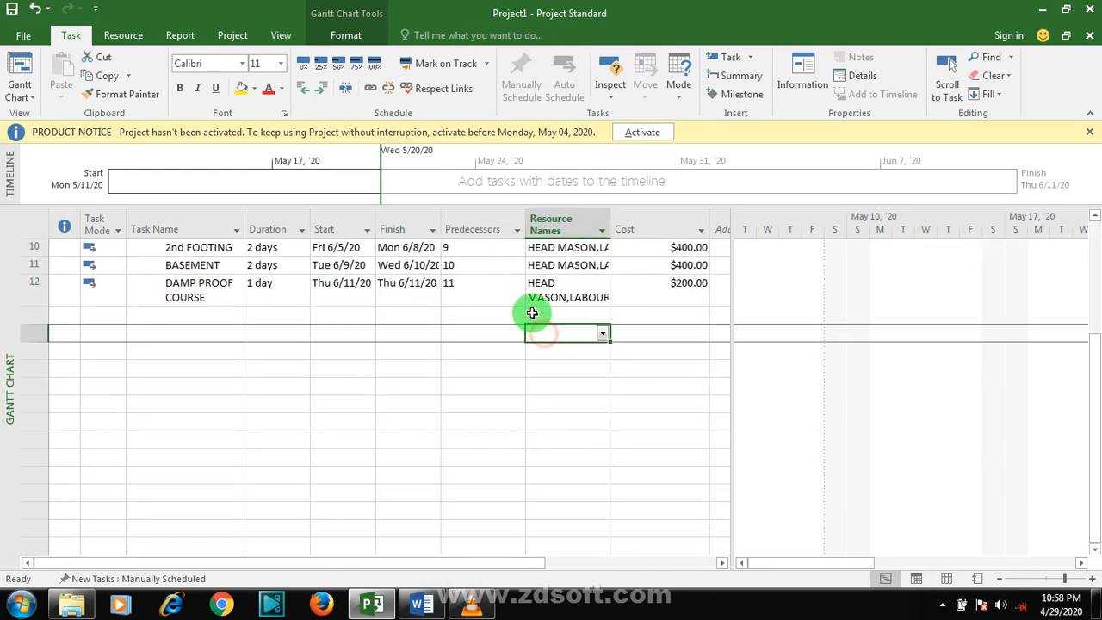
pyautogui.scroll(3, 532, 310)
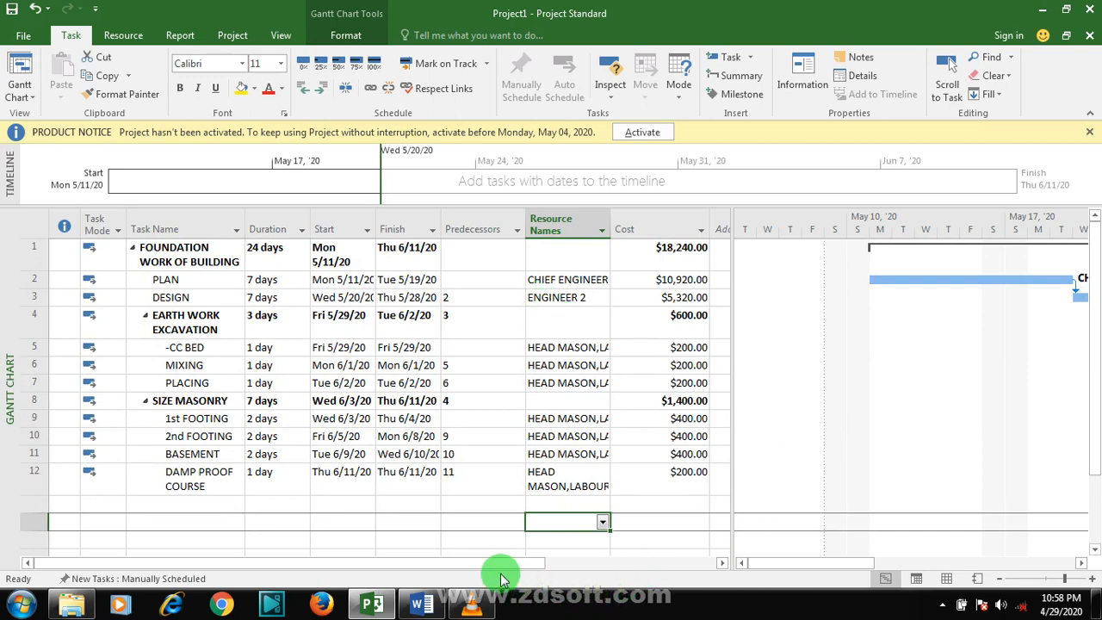
pyautogui.moveTo(496, 562); pyautogui.dragTo(525, 566)
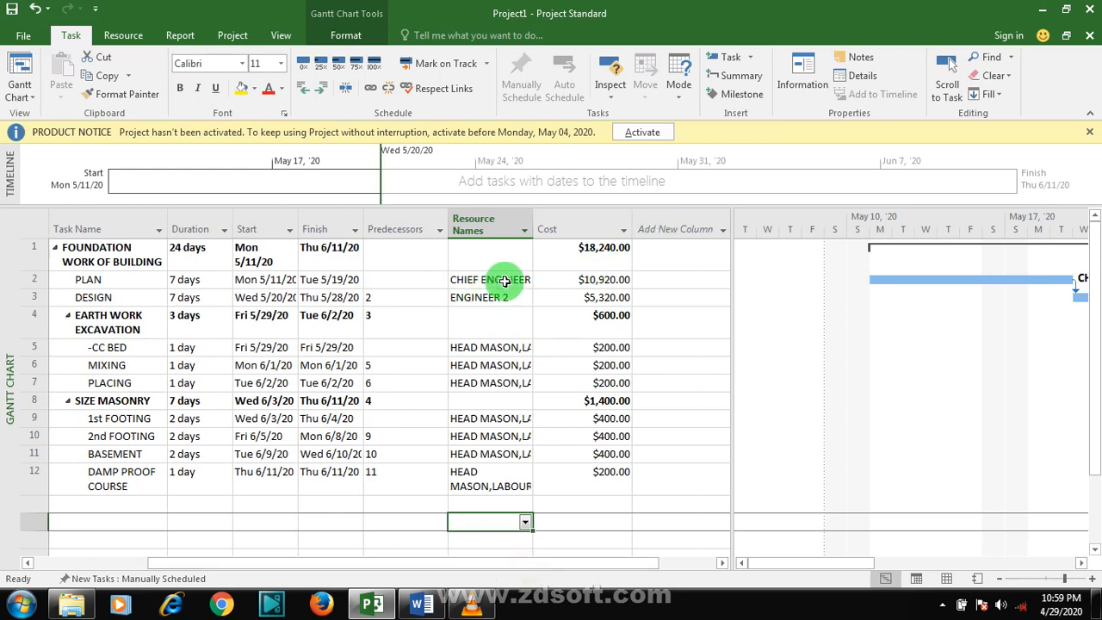
pyautogui.moveTo(443, 564); pyautogui.dragTo(291, 553)
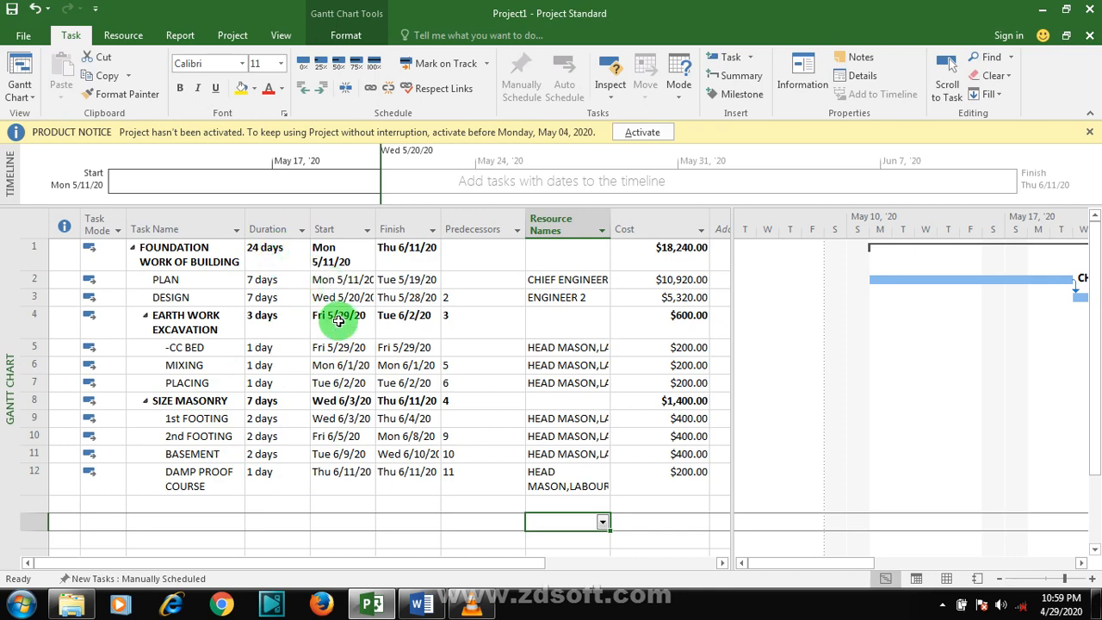
pyautogui.moveTo(468, 564); pyautogui.dragTo(595, 580)
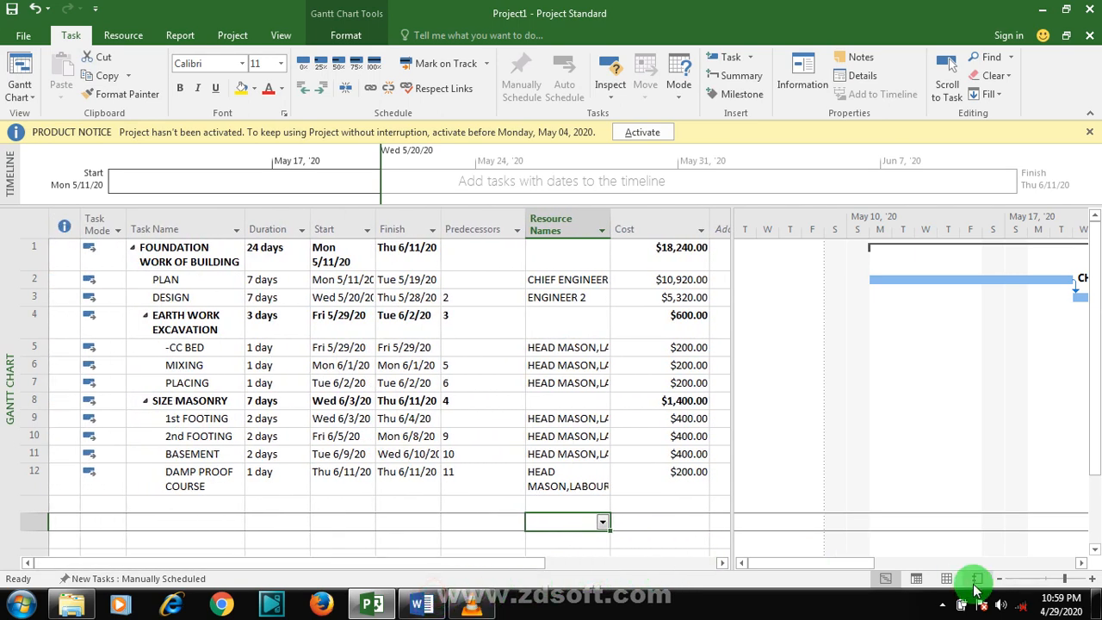
pyautogui.click(942, 608)
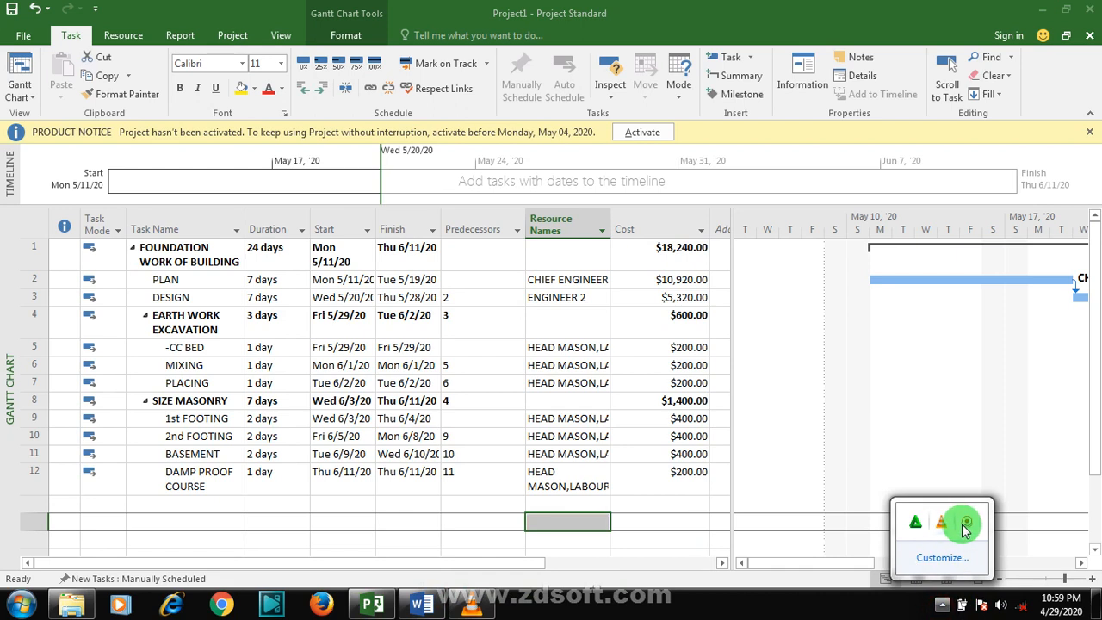
pyautogui.rightClick(966, 522)
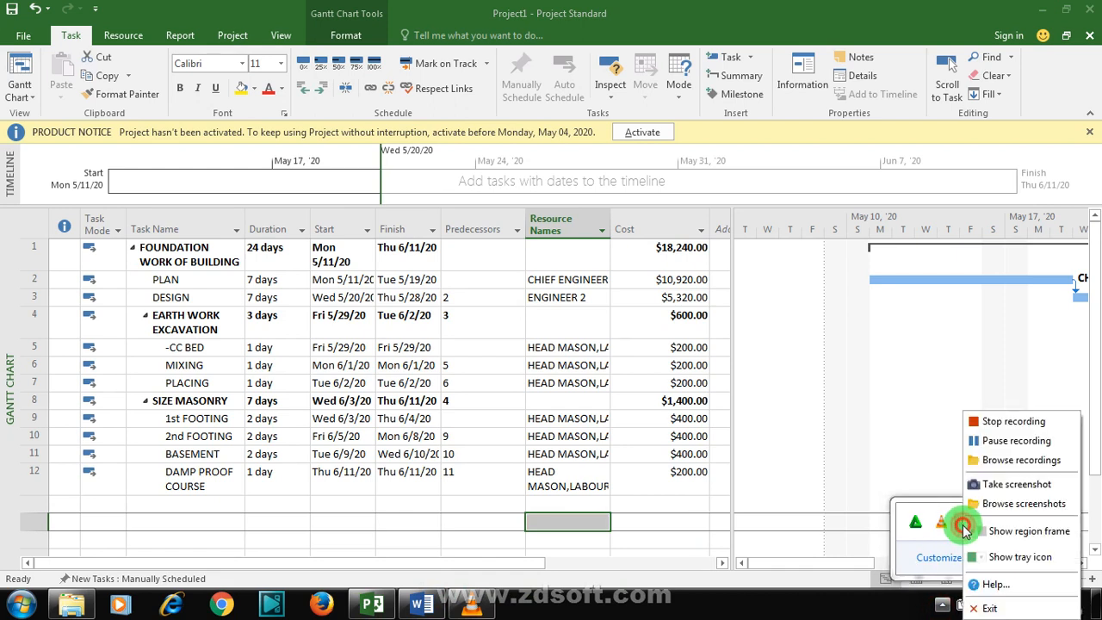
pyautogui.click(1015, 455)
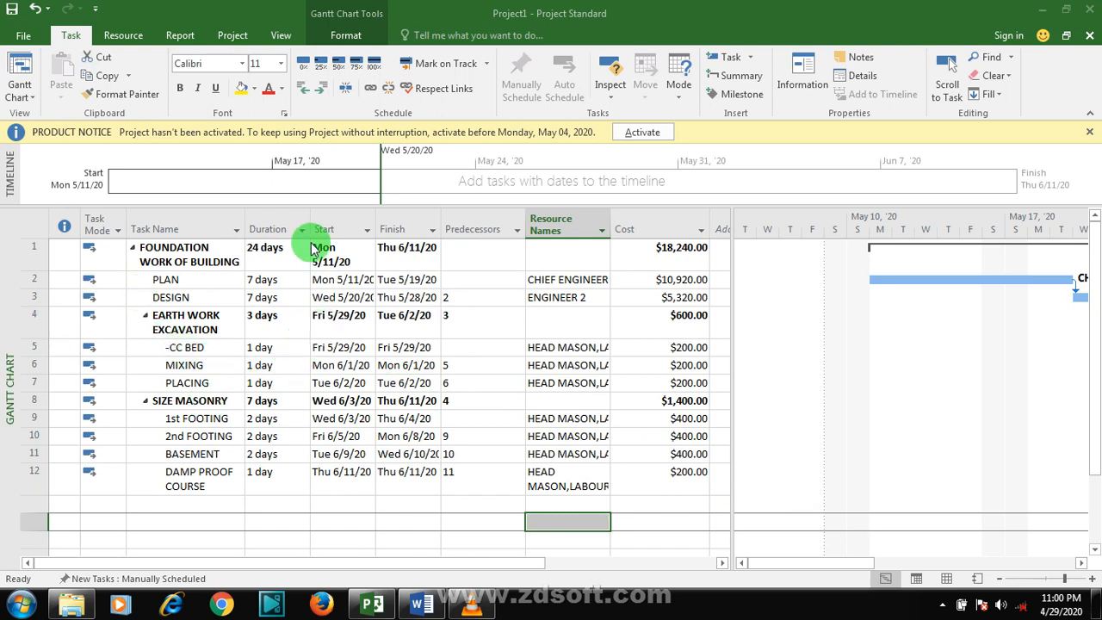
# Mark the PLAN and DESIGN tasks as 100% complete.
pyautogui.click(166, 283)
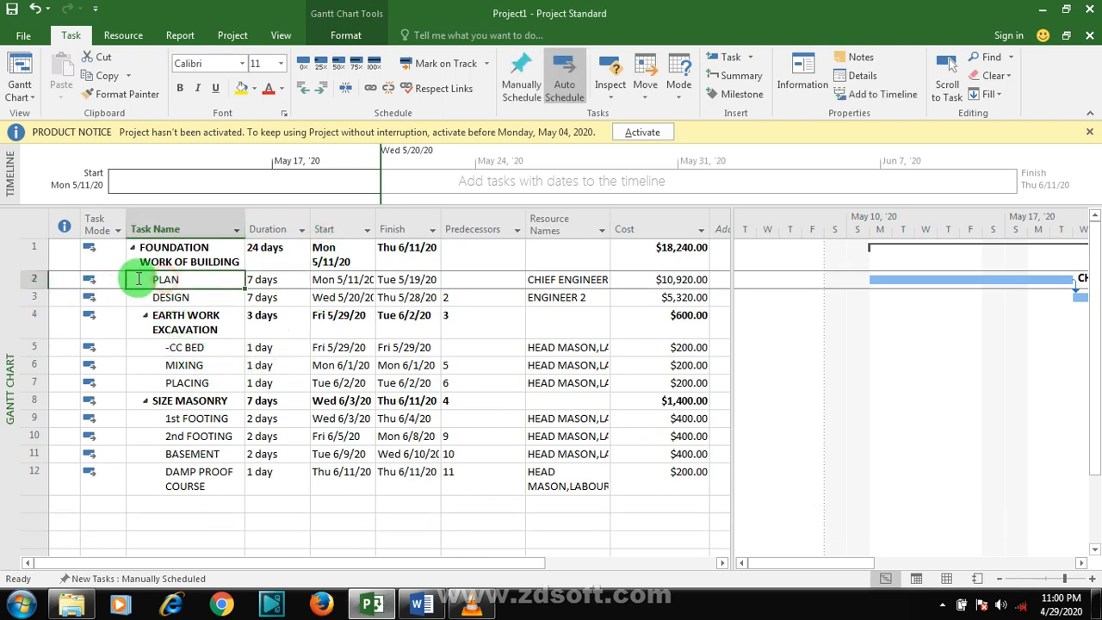
pyautogui.click(83, 282)
pyautogui.click(74, 282)
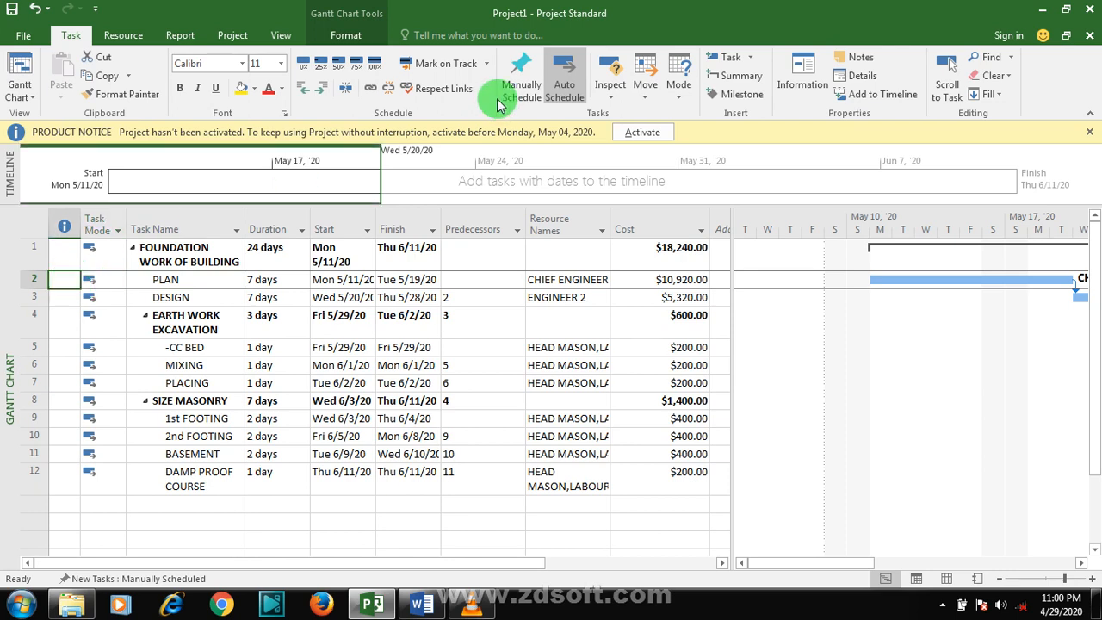
pyautogui.click(375, 65)
pyautogui.click(76, 299)
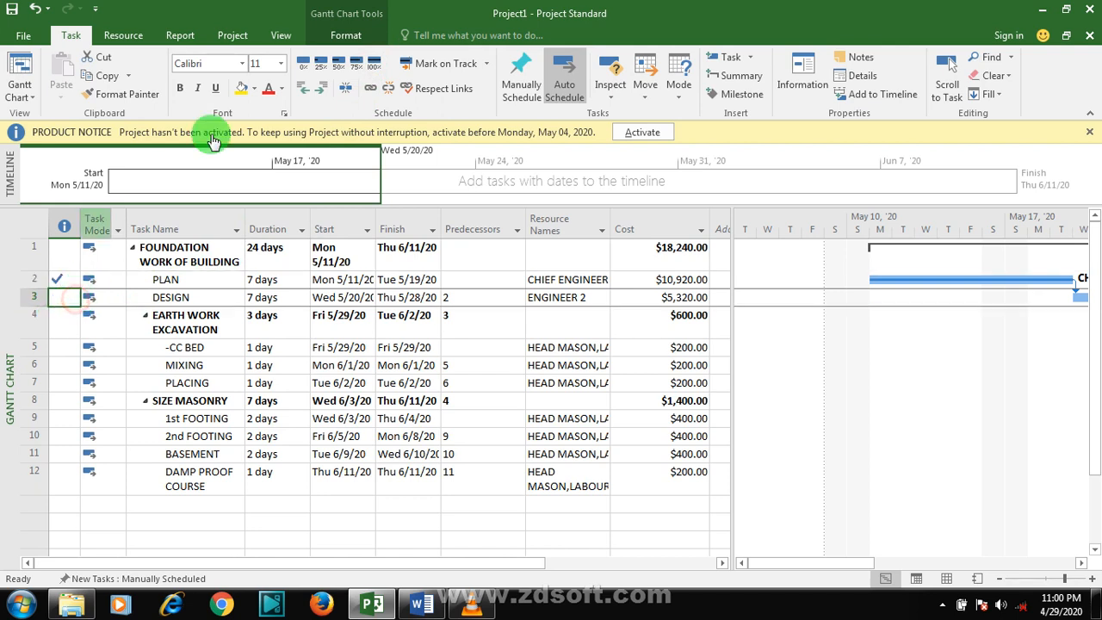
pyautogui.click(377, 65)
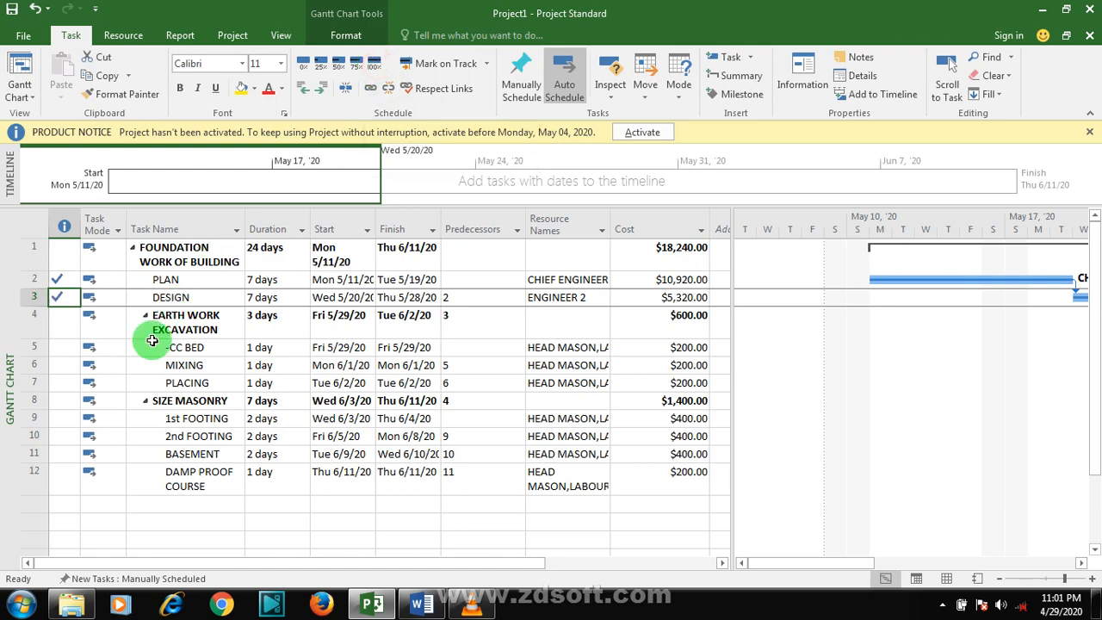
# Check the percent complete of the DESIGN task in its task information.
pyautogui.click(187, 297)
pyautogui.doubleClick(188, 299)
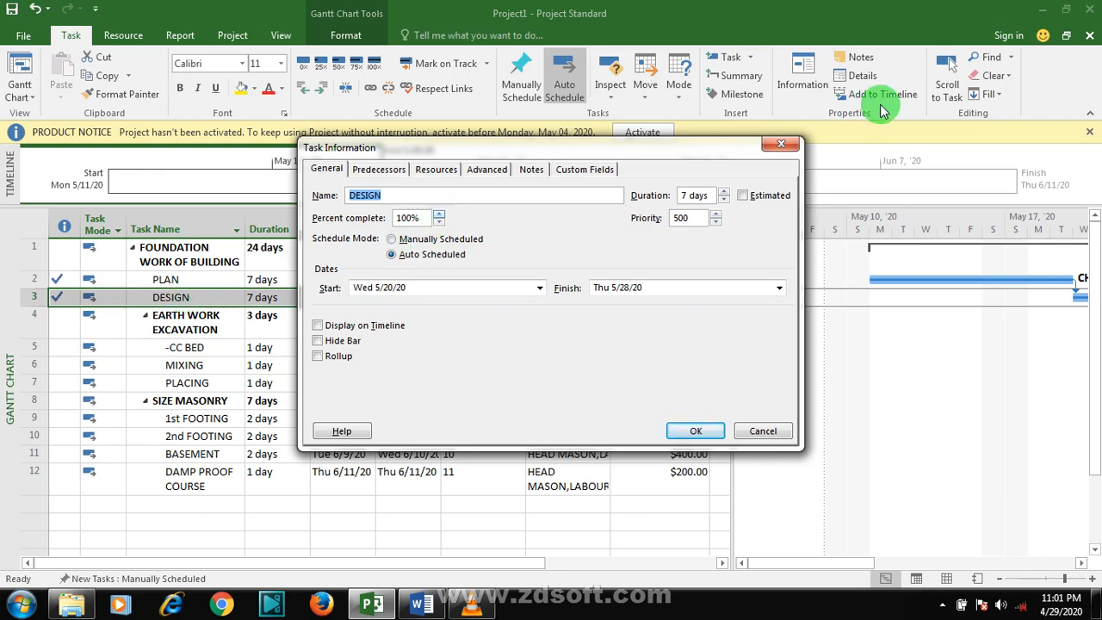
pyautogui.click(781, 144)
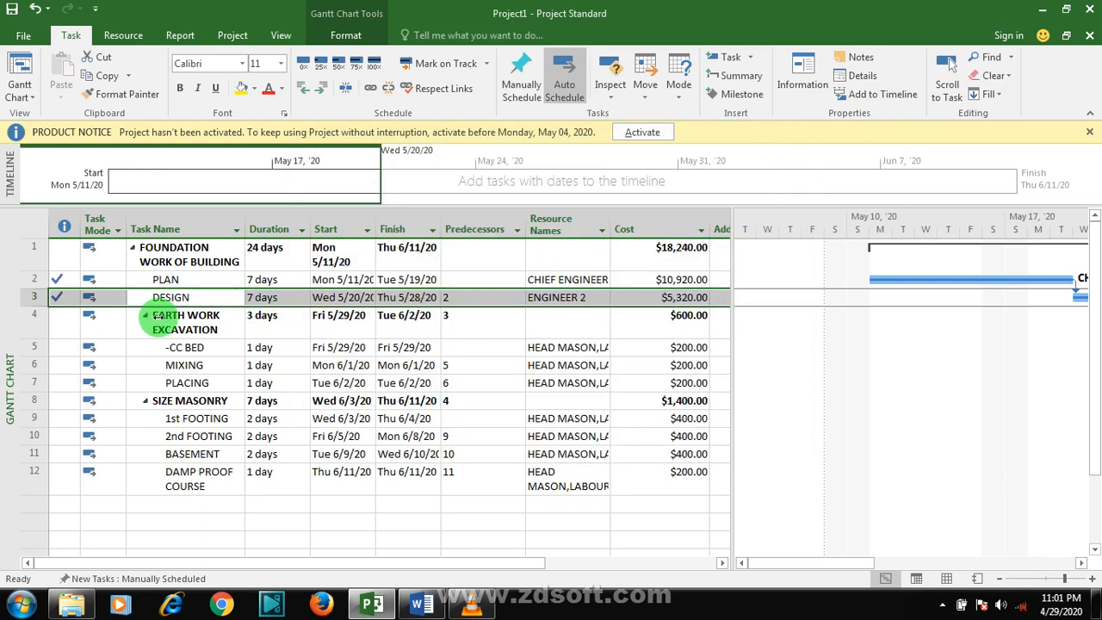
# Mark the -CC BED, MIXING and PLACING tasks under EARTH WORK EXCAVATION as 100% complete.
pyautogui.click(179, 347)
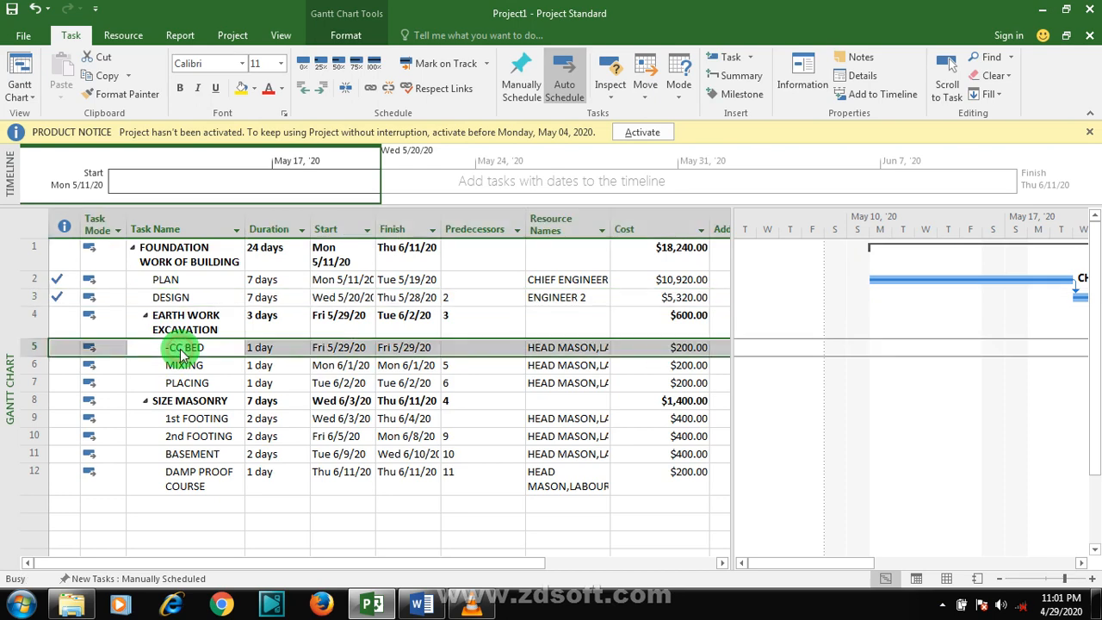
pyautogui.doubleClick(178, 347)
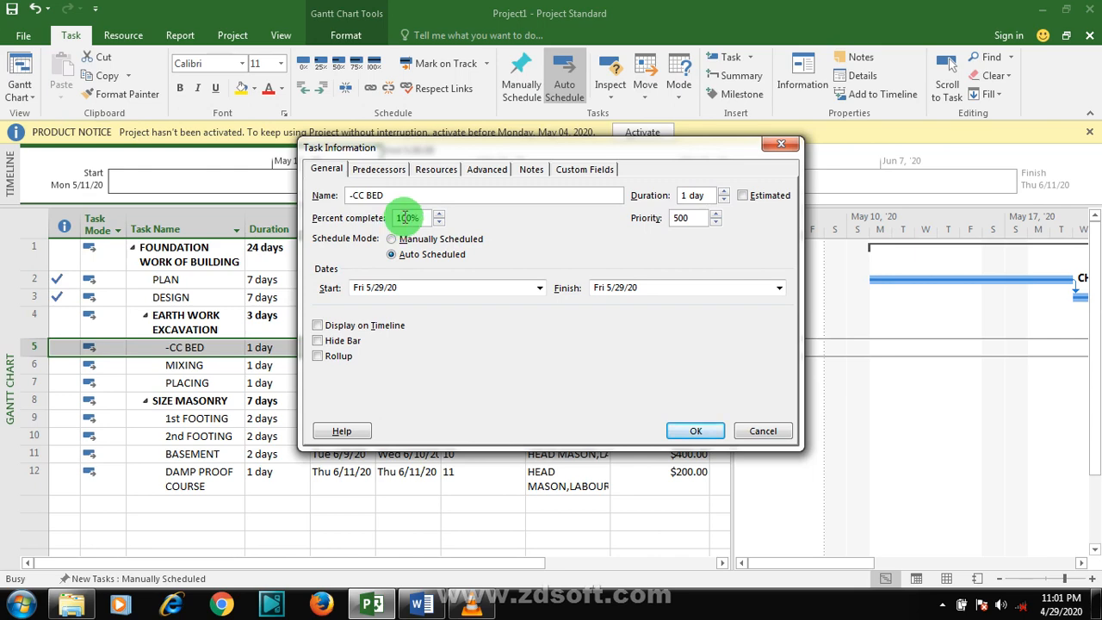
pyautogui.click(681, 431)
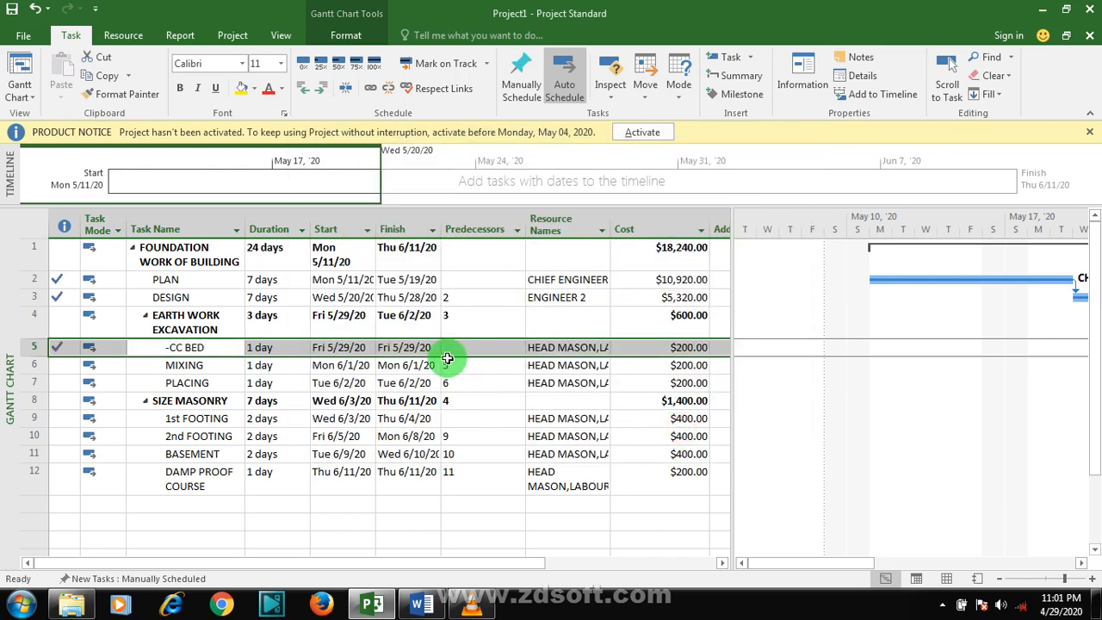
pyautogui.click(69, 366)
pyautogui.click(374, 63)
pyautogui.click(70, 383)
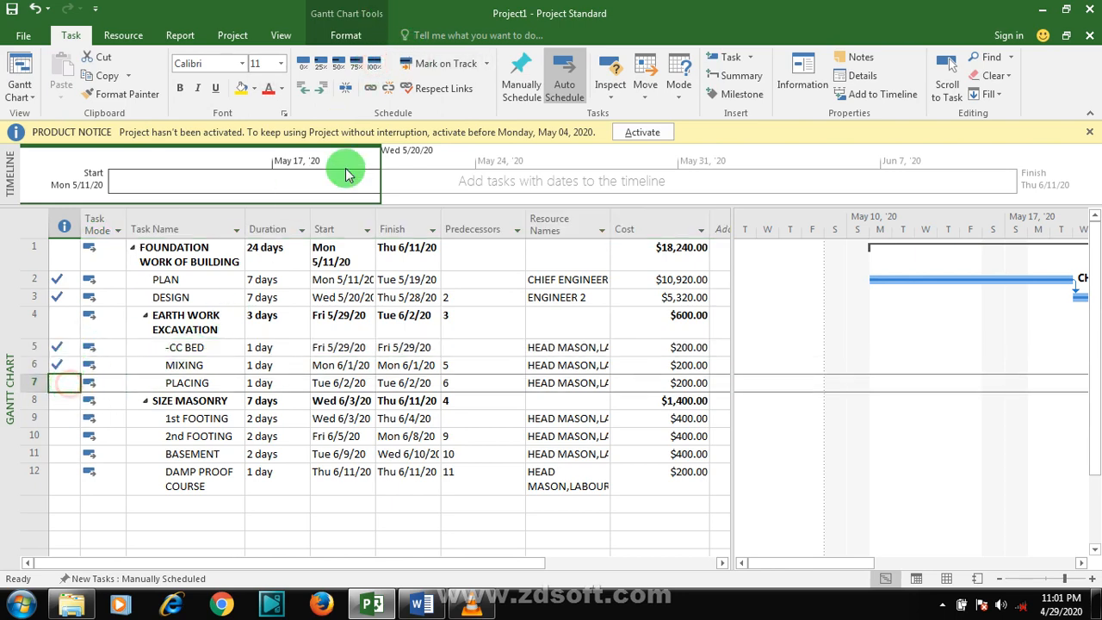
pyautogui.click(374, 67)
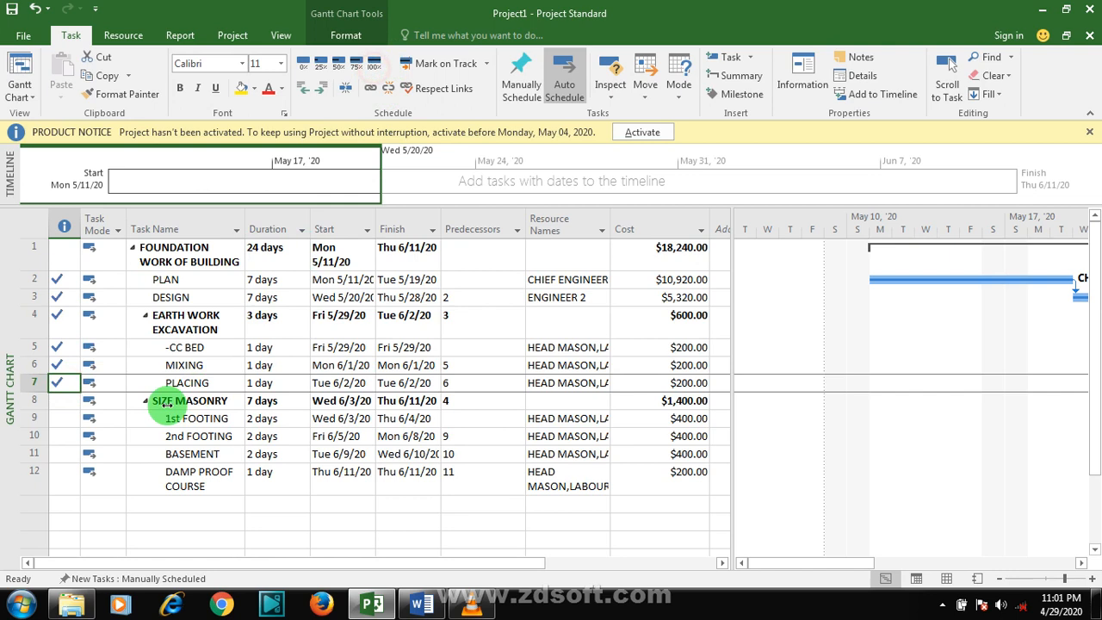
# Mark the 1st FOOTING task as 100% complete and the 2nd FOOTING task as 50% complete.
pyautogui.click(62, 424)
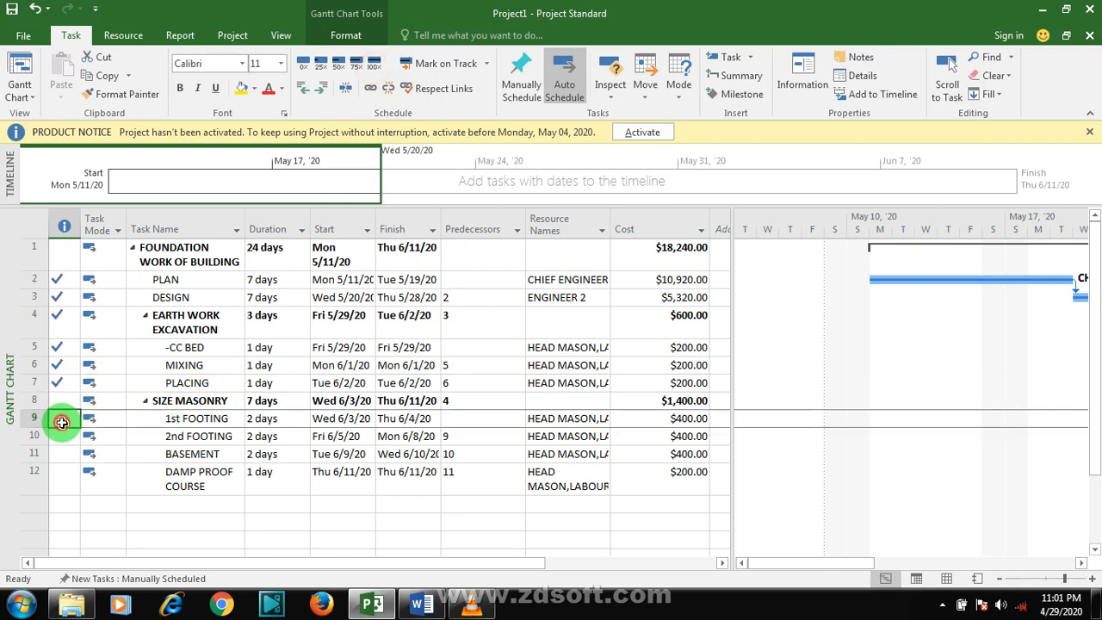
pyautogui.click(379, 68)
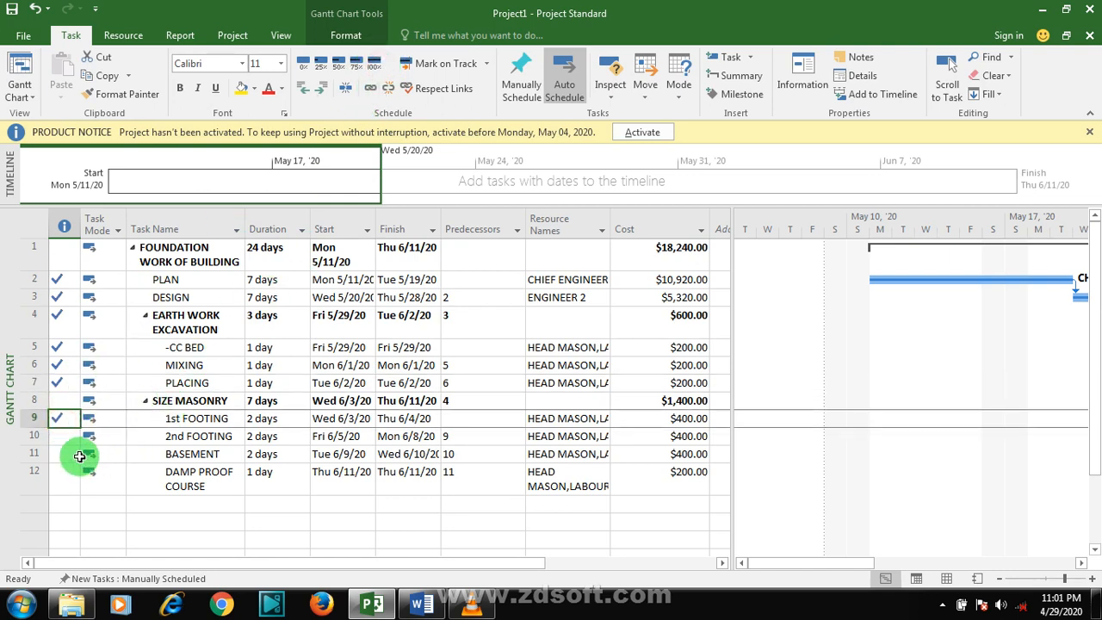
pyautogui.click(61, 437)
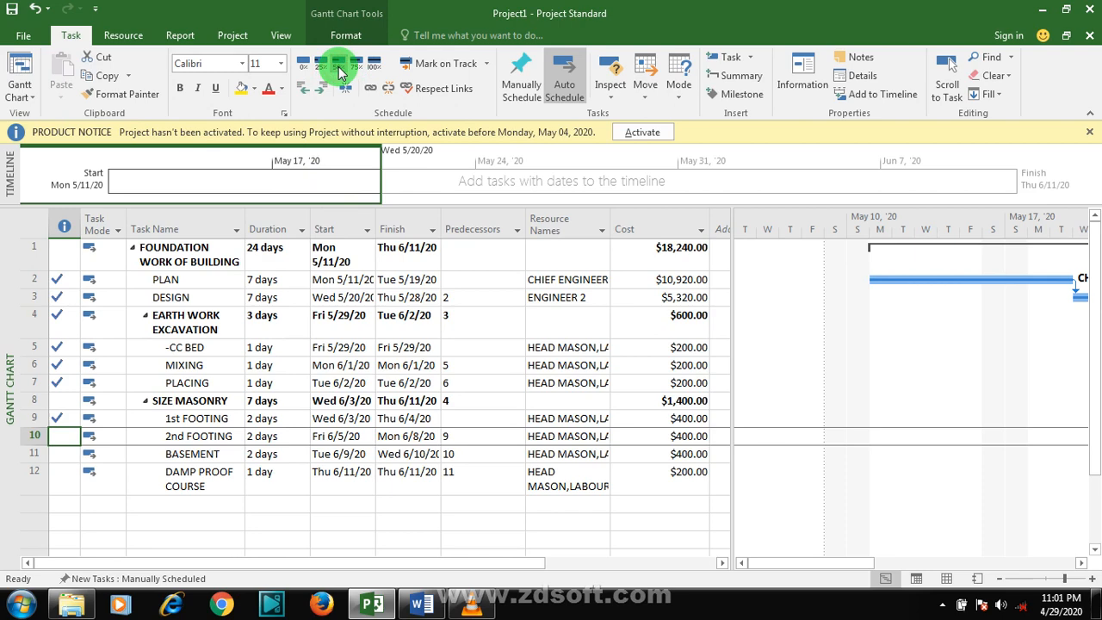
pyautogui.click(185, 436)
pyautogui.doubleClick(185, 436)
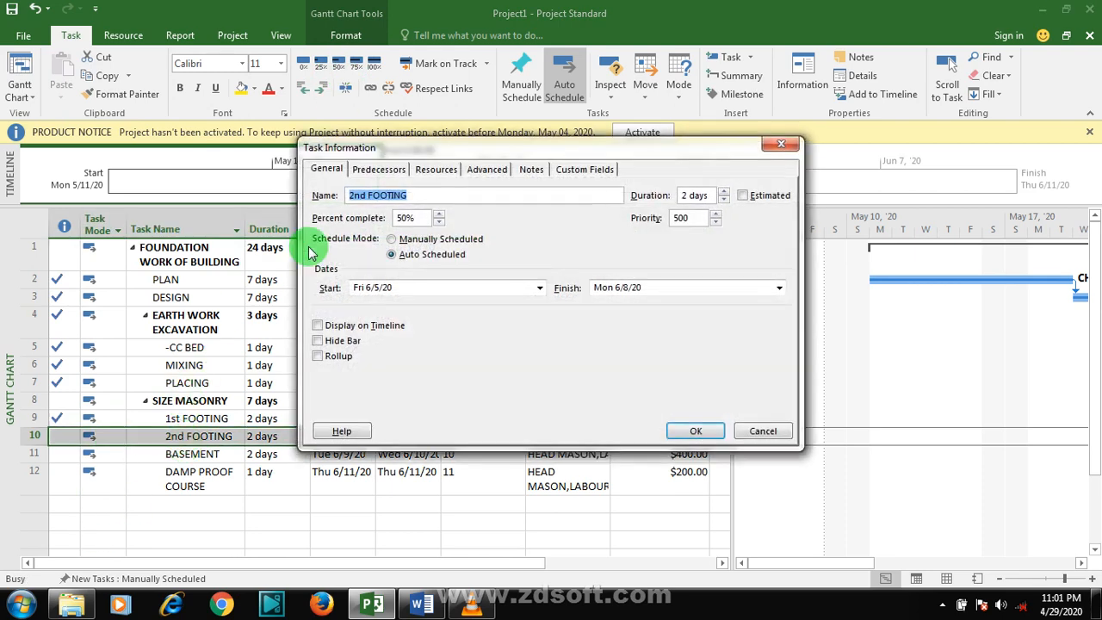
pyautogui.click(696, 431)
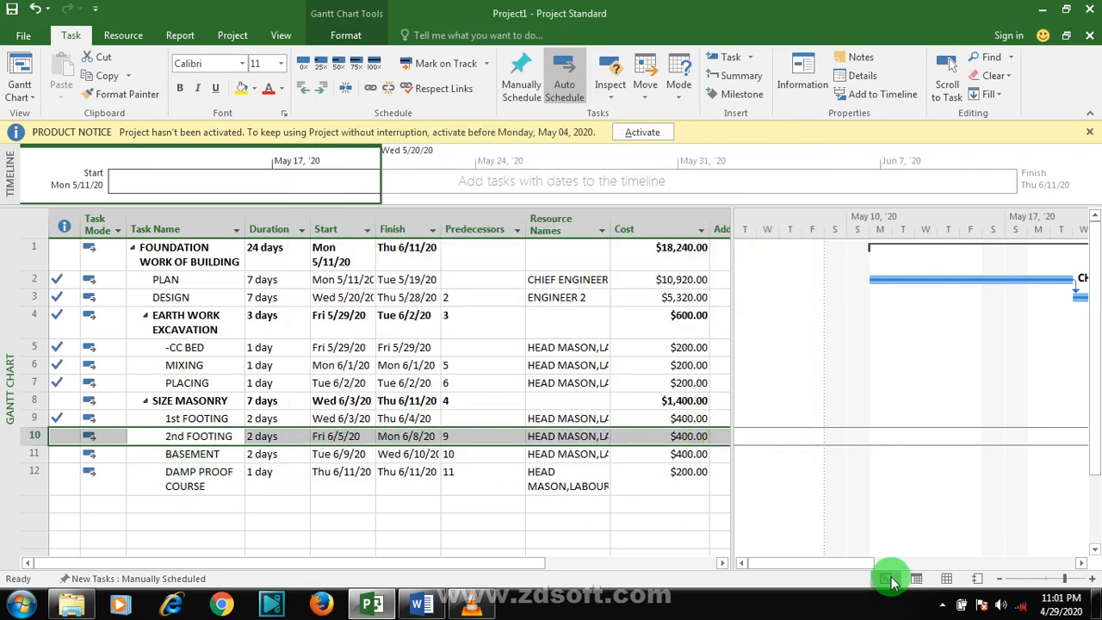
pyautogui.moveTo(820, 563); pyautogui.dragTo(1059, 541)
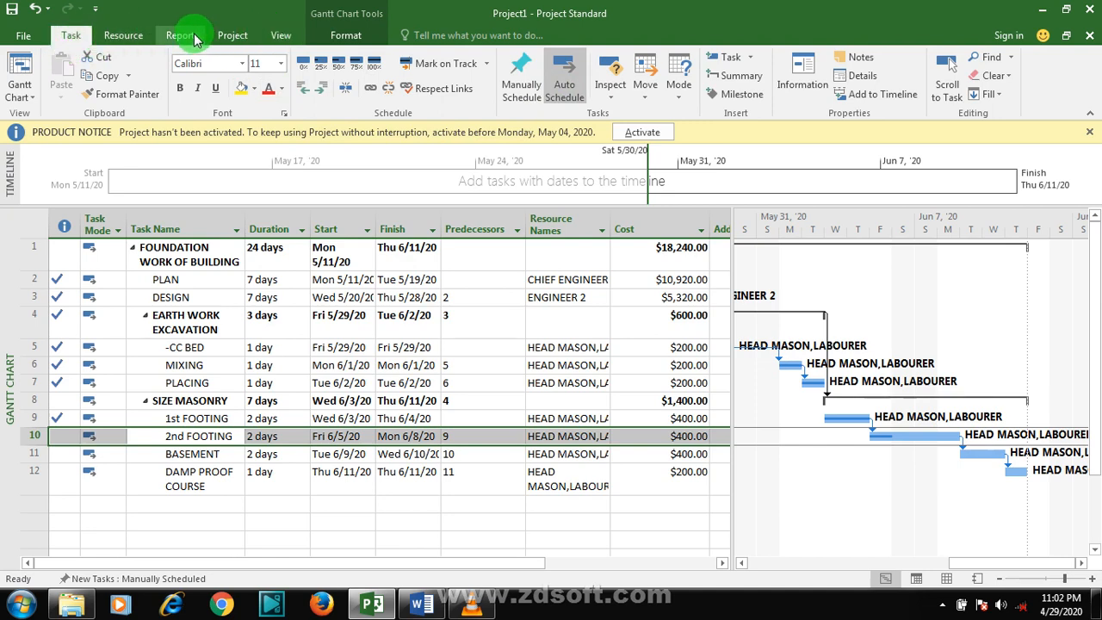
pyautogui.click(230, 38)
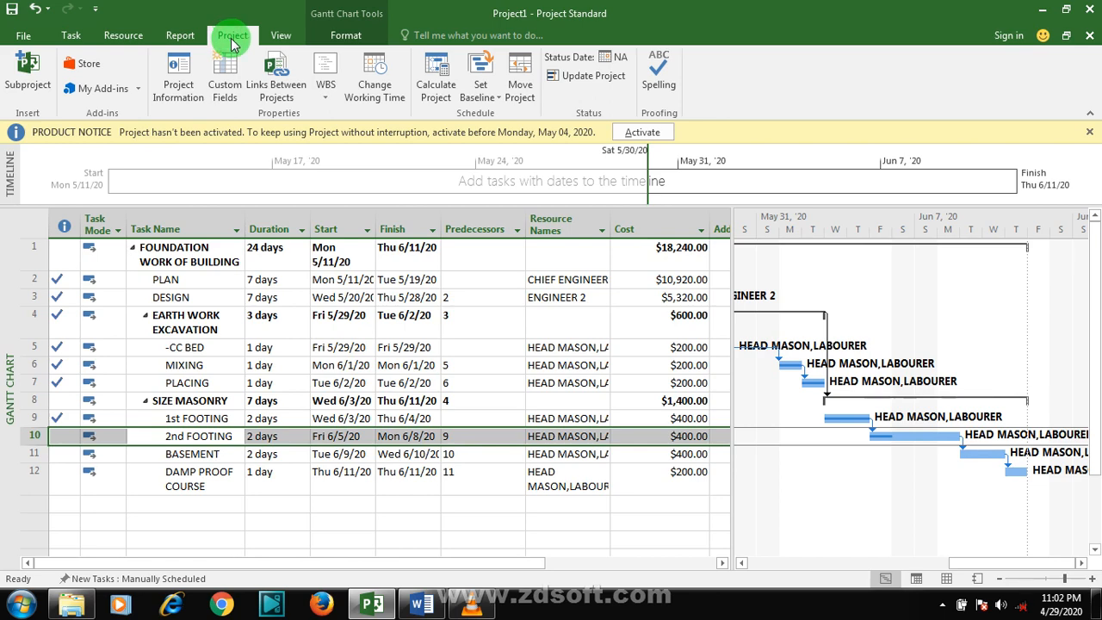
pyautogui.click(282, 39)
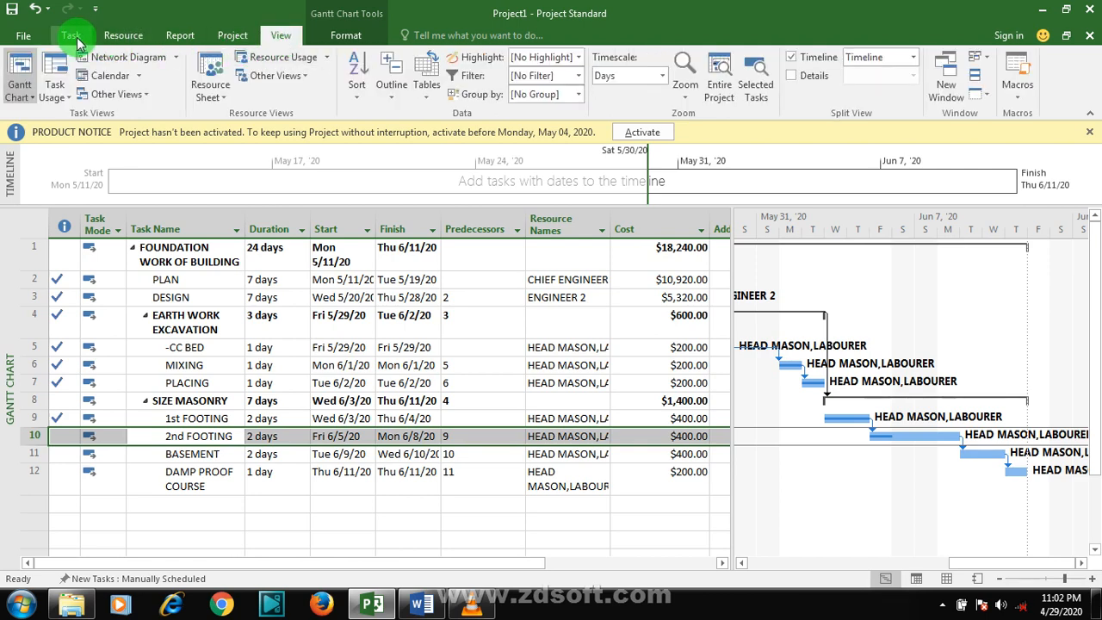
pyautogui.click(216, 101)
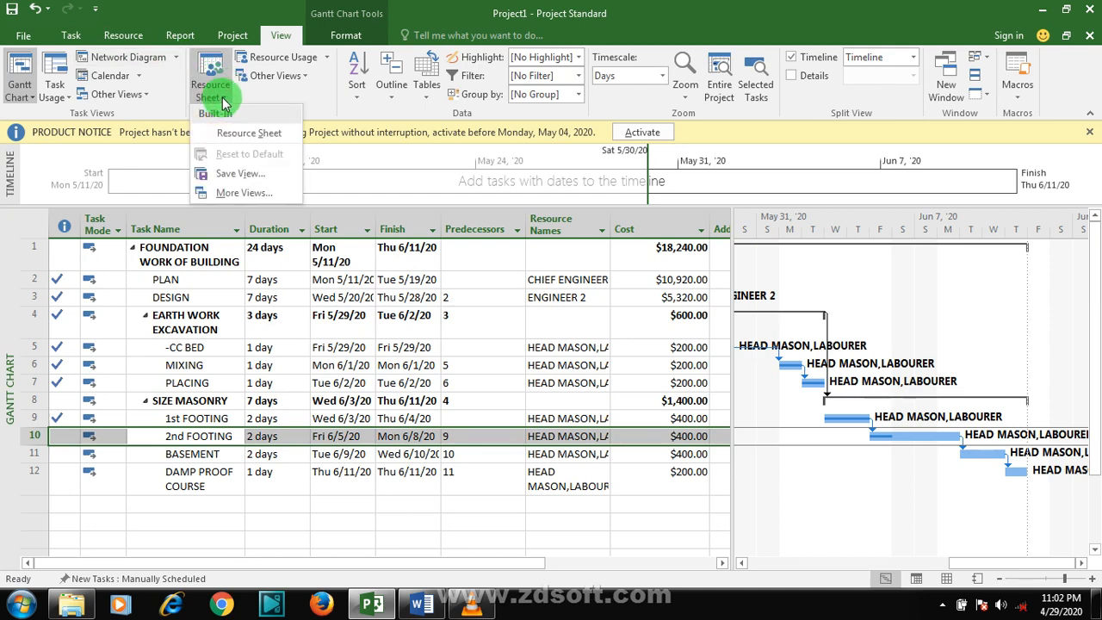
pyautogui.click(207, 54)
# Examine the Resource Overview report's resource stats, work status and resource status table, and return to the Gantt chart.
pyautogui.click(181, 35)
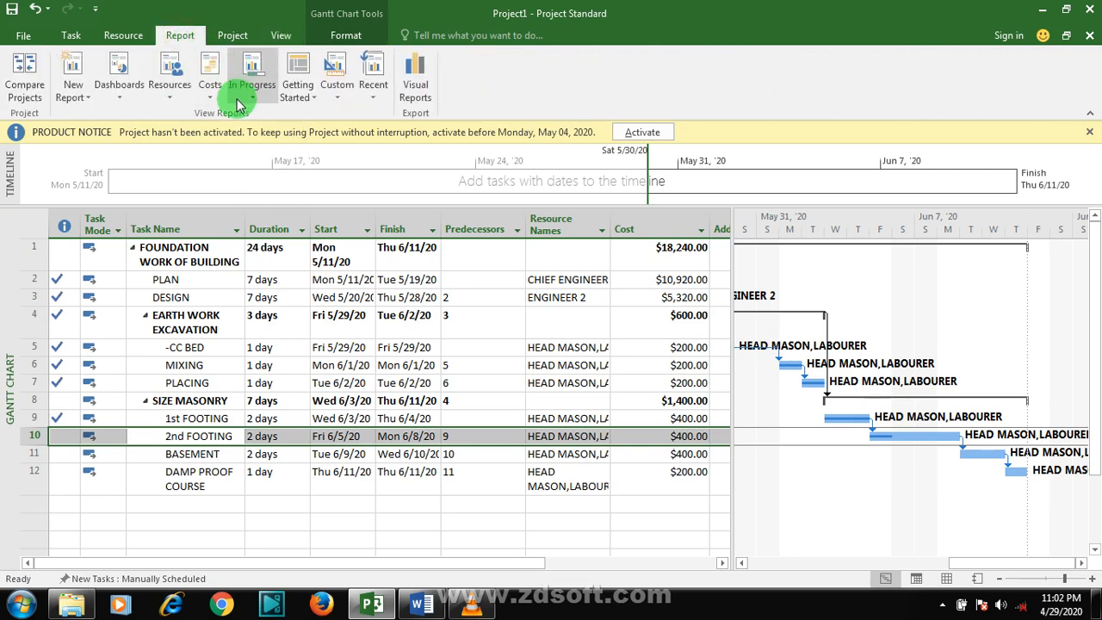
pyautogui.click(172, 101)
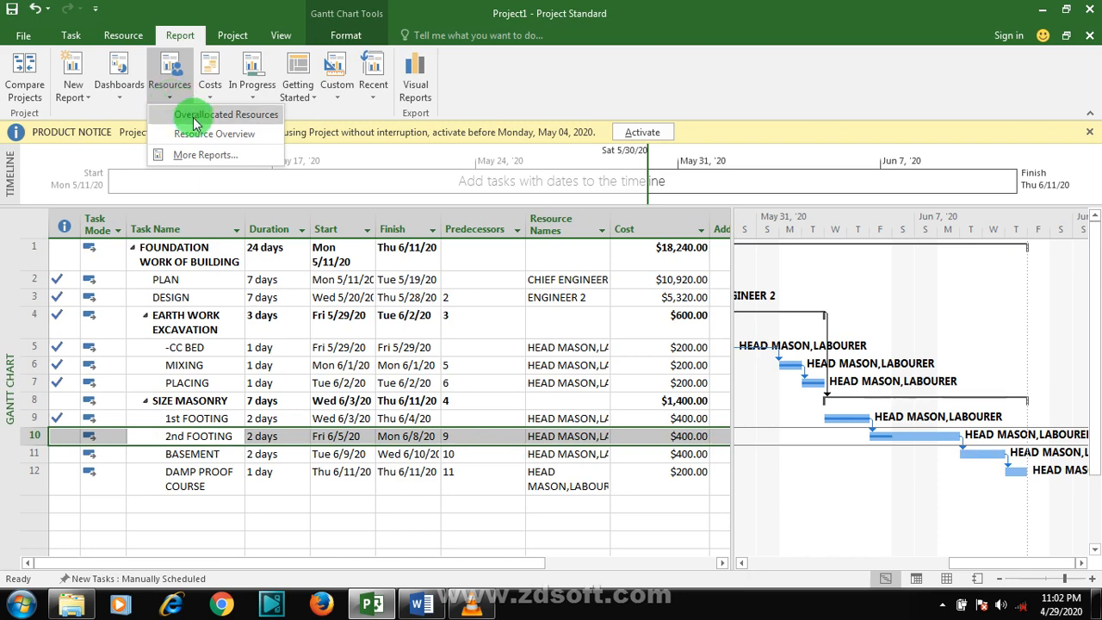
pyautogui.click(225, 133)
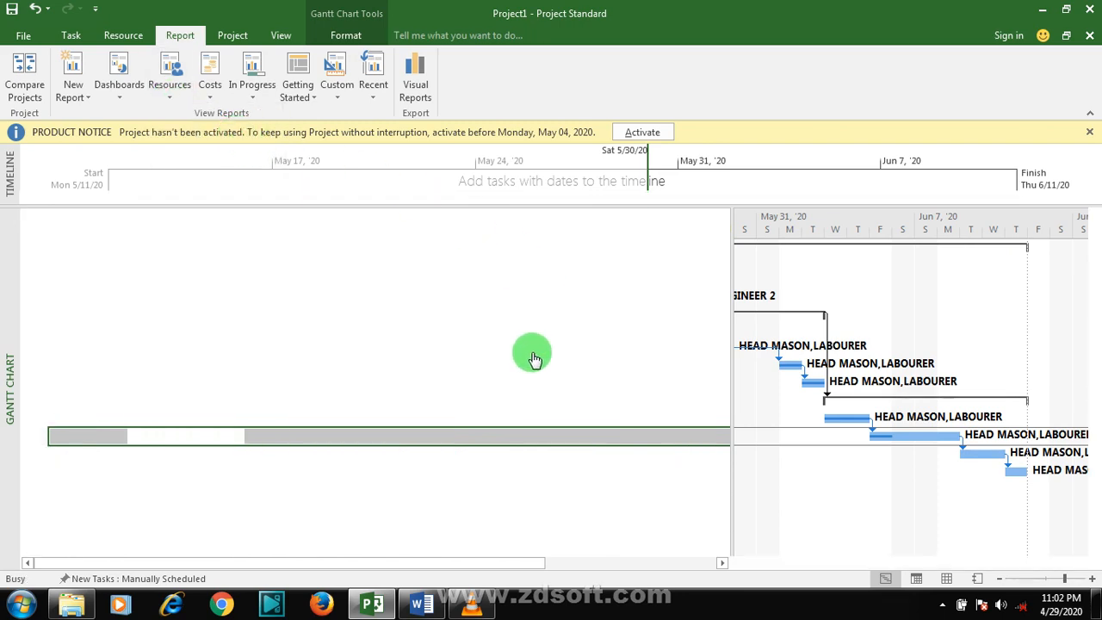
pyautogui.scroll(-2, 714, 382)
pyautogui.scroll(-5, 730, 392)
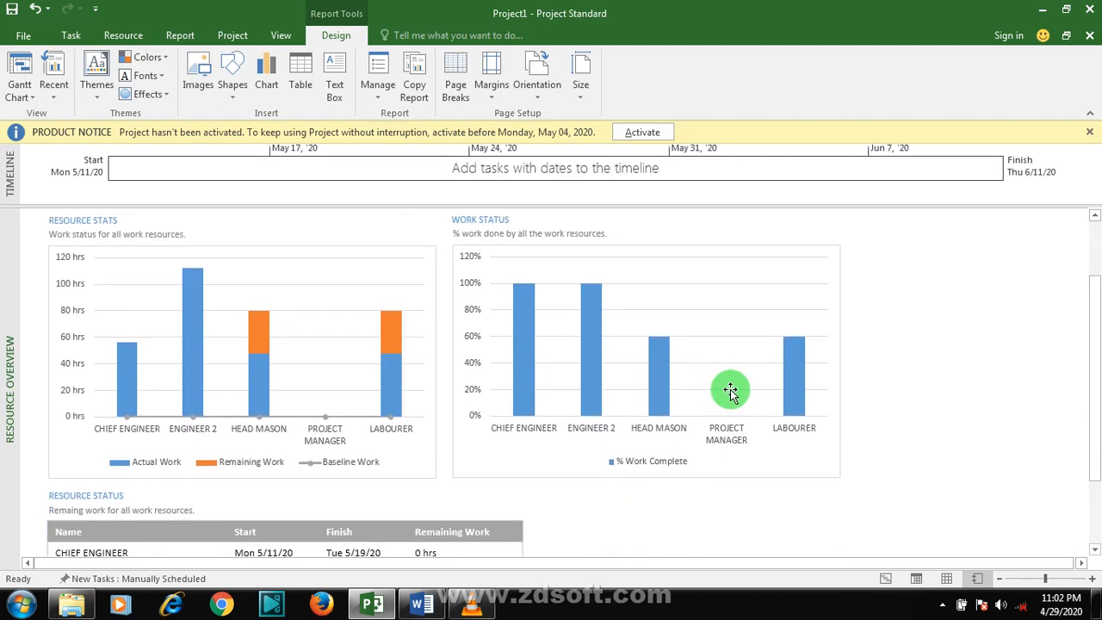
pyautogui.scroll(-2, 730, 392)
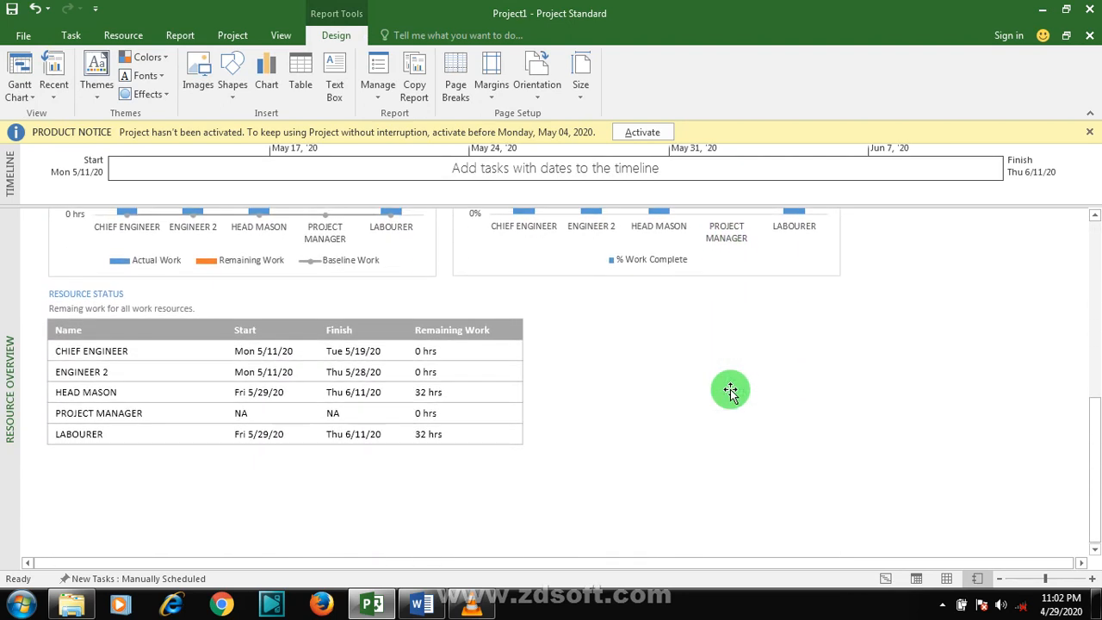
pyautogui.scroll(1, 730, 392)
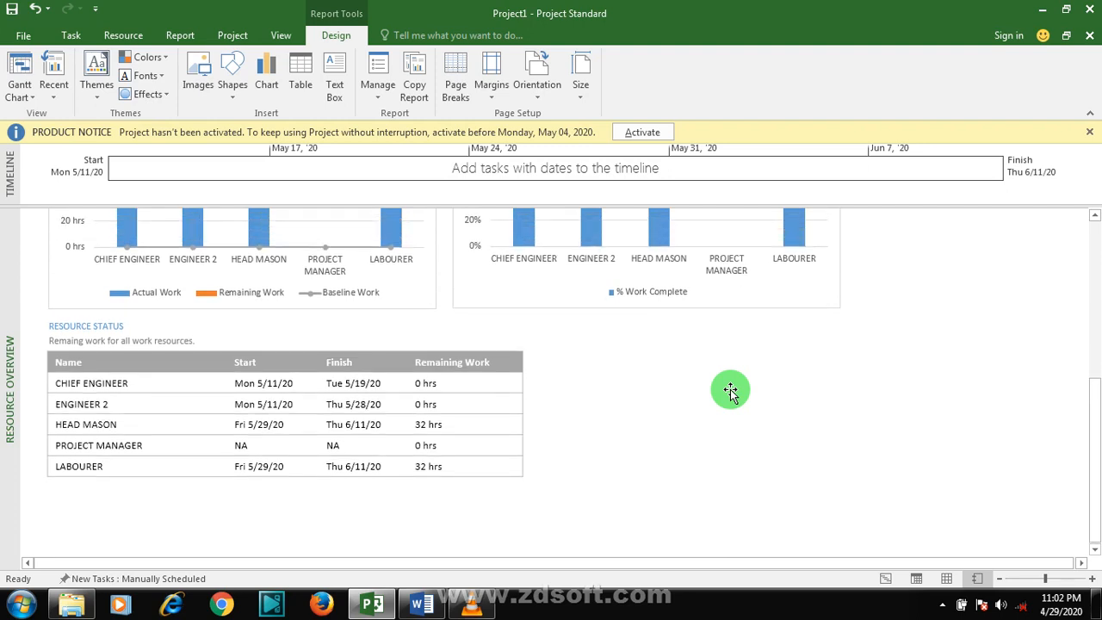
pyautogui.scroll(1, 731, 392)
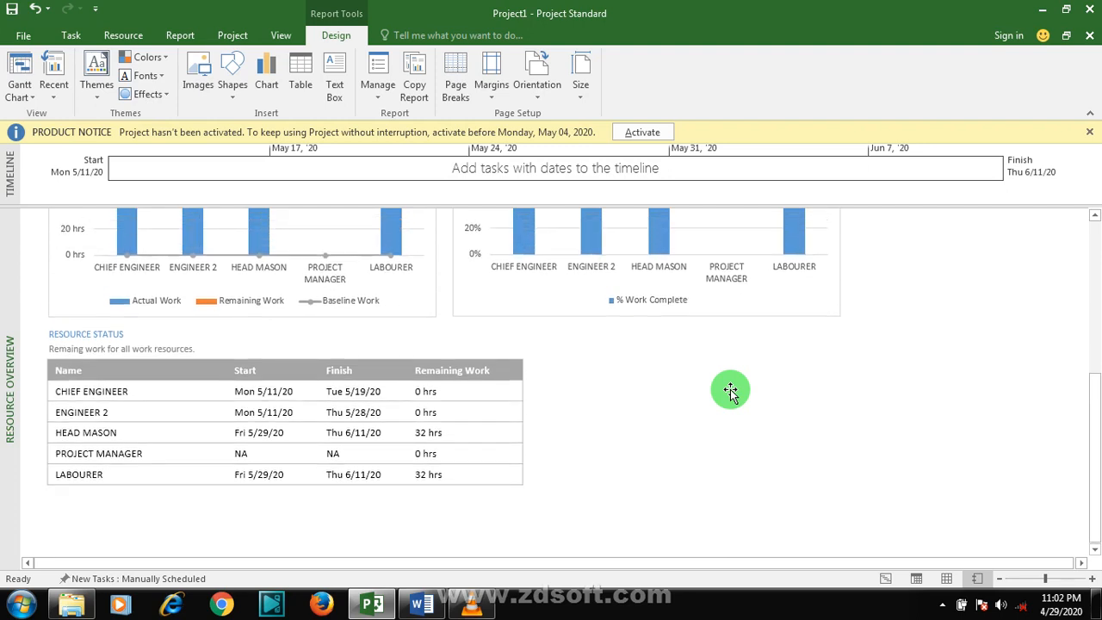
pyautogui.scroll(2, 730, 391)
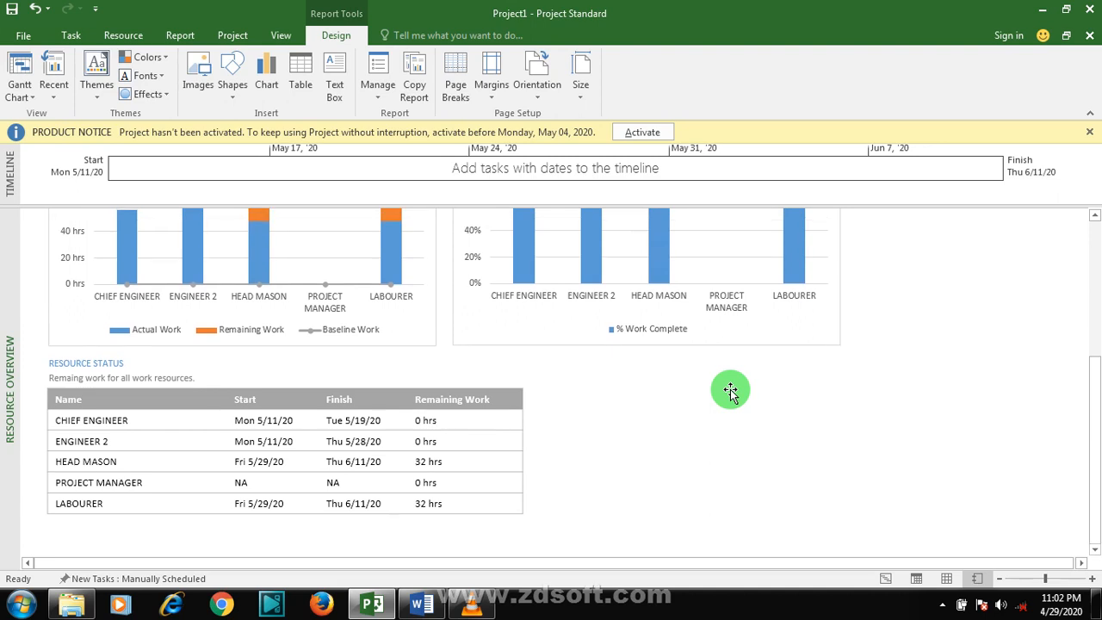
pyautogui.scroll(5, 730, 392)
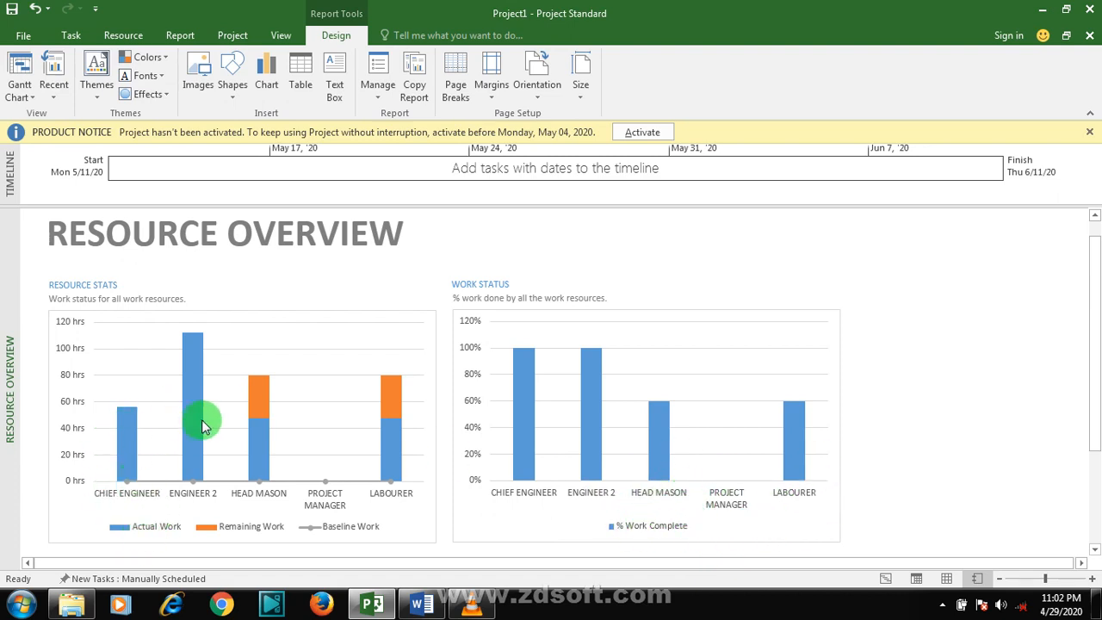
pyautogui.scroll(1, 203, 422)
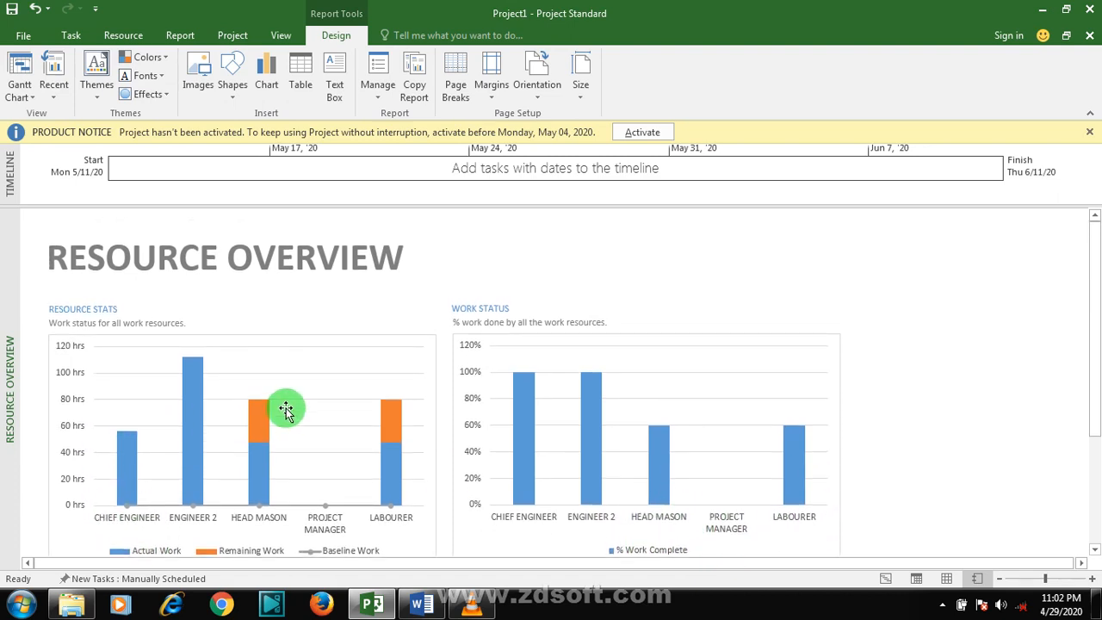
pyautogui.click(69, 36)
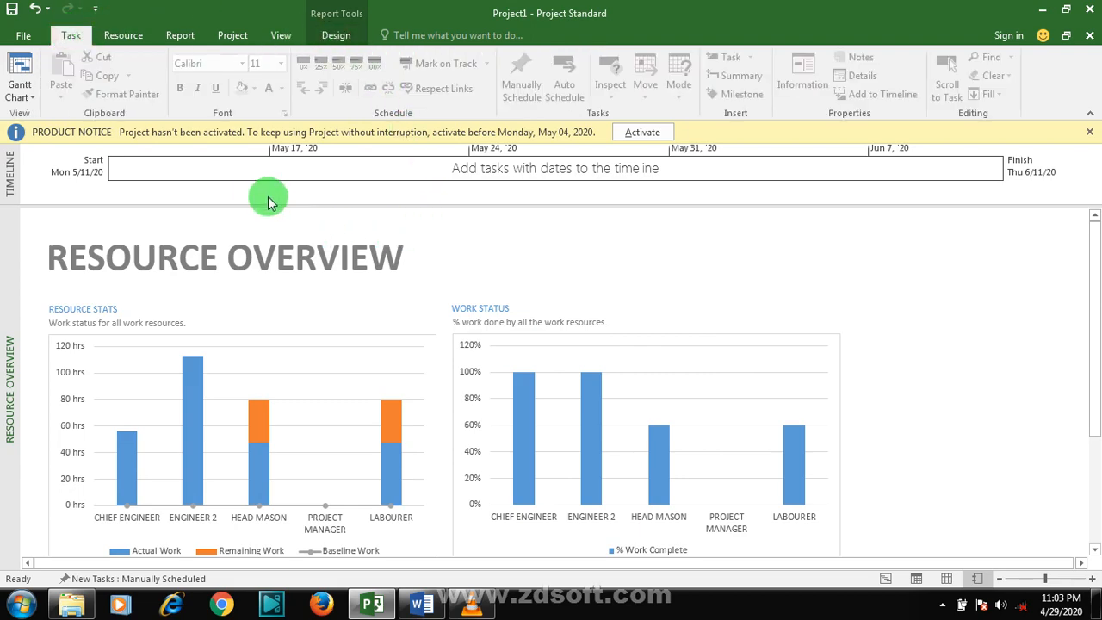
pyautogui.click(19, 73)
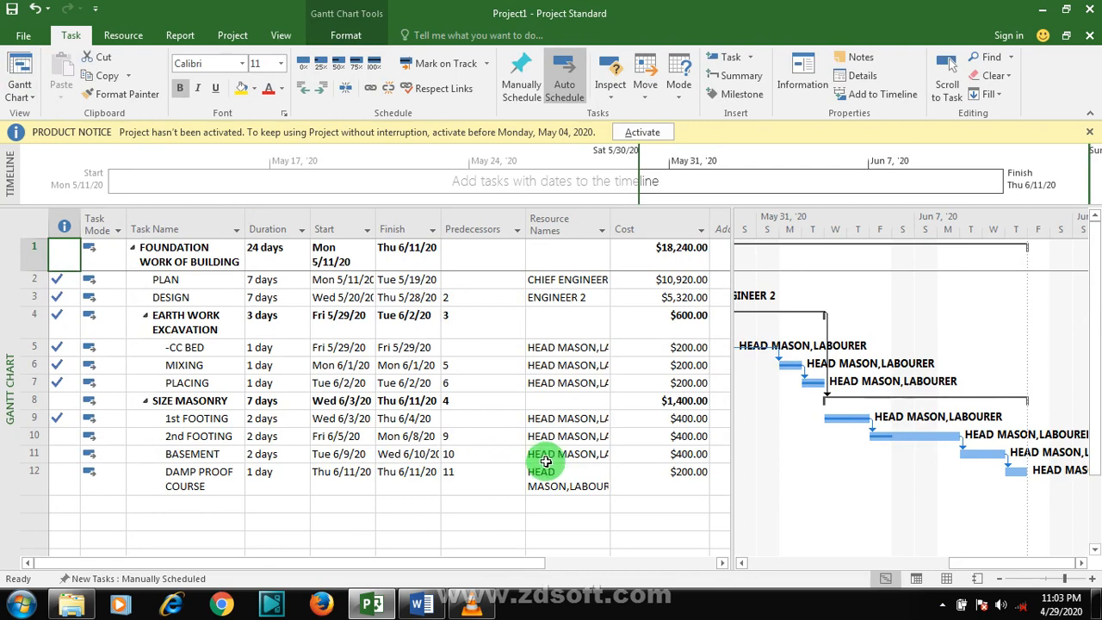
pyautogui.click(943, 605)
pyautogui.rightClick(970, 527)
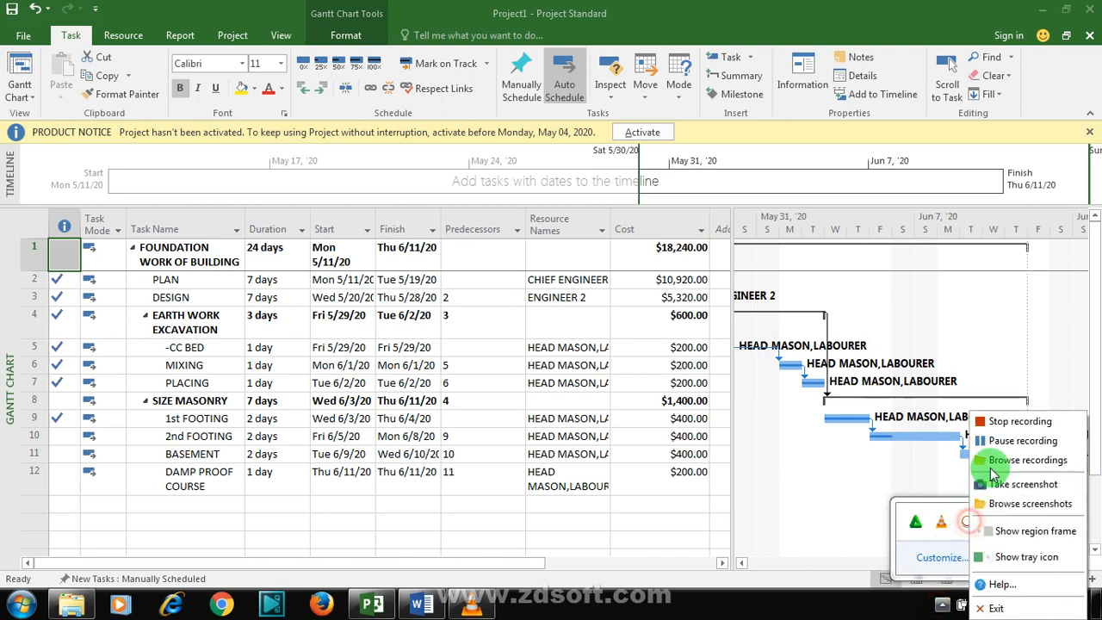
pyautogui.click(1003, 437)
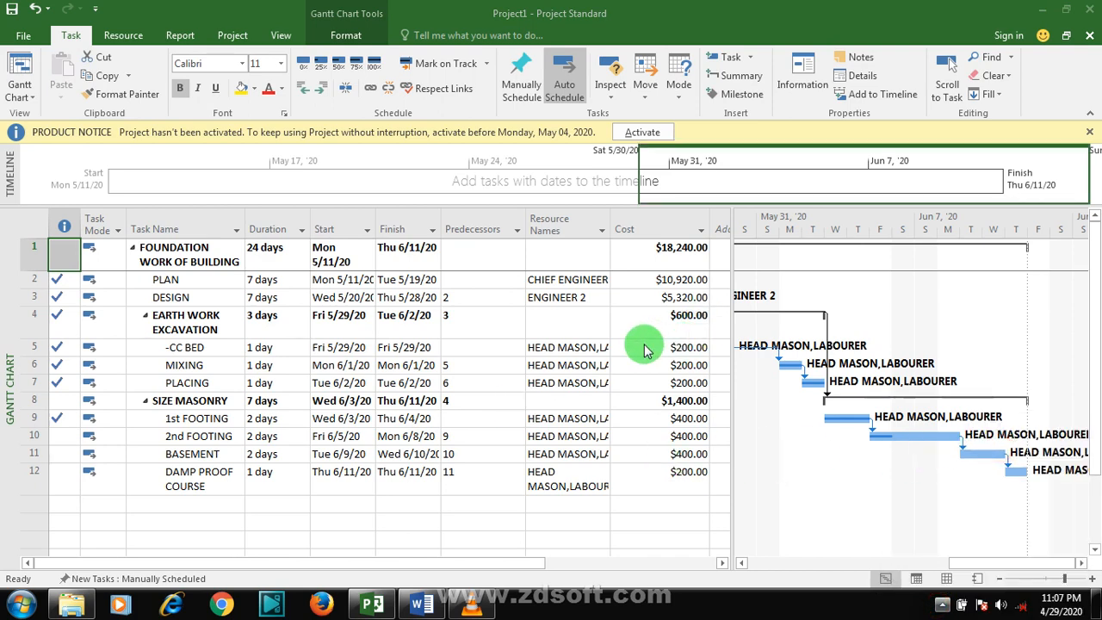
# Set a baseline for the foundation work schedule.
pyautogui.click(634, 316)
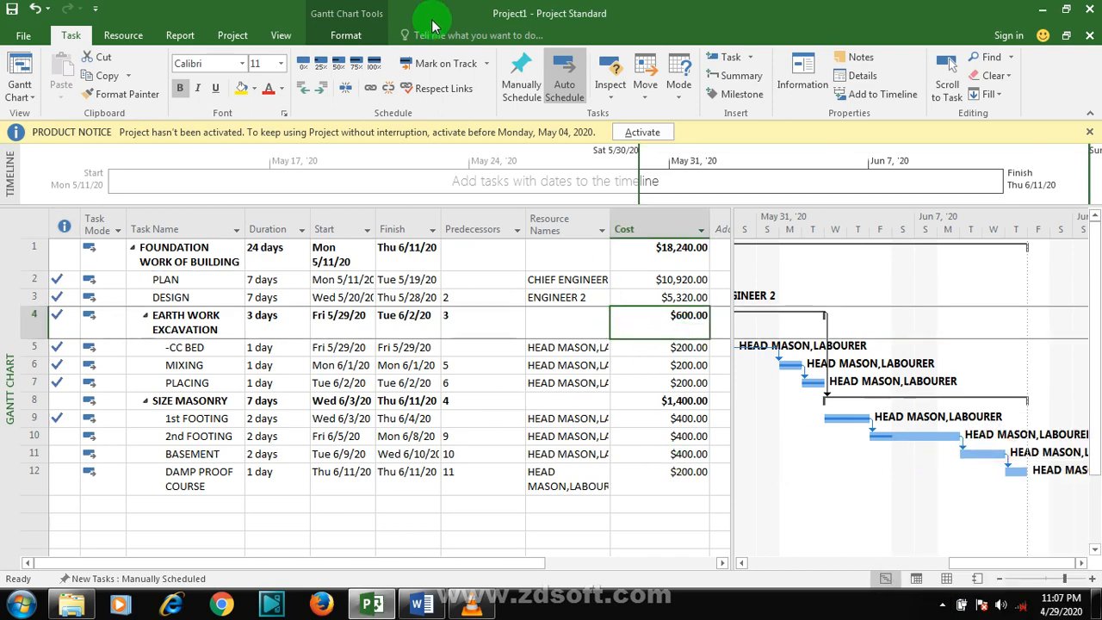
pyautogui.click(232, 39)
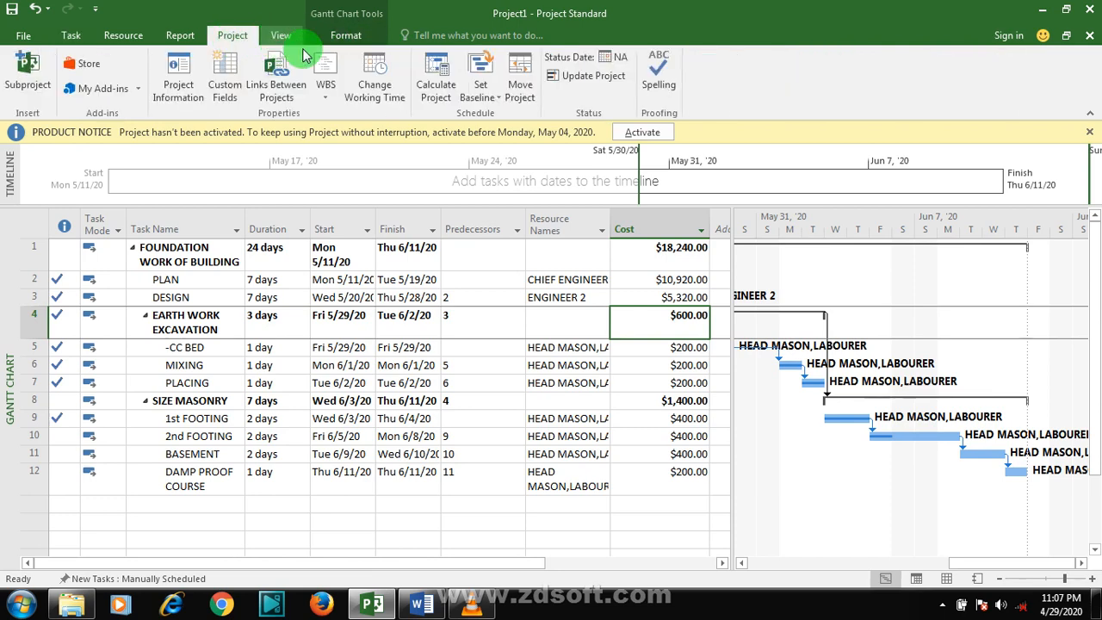
pyautogui.click(489, 96)
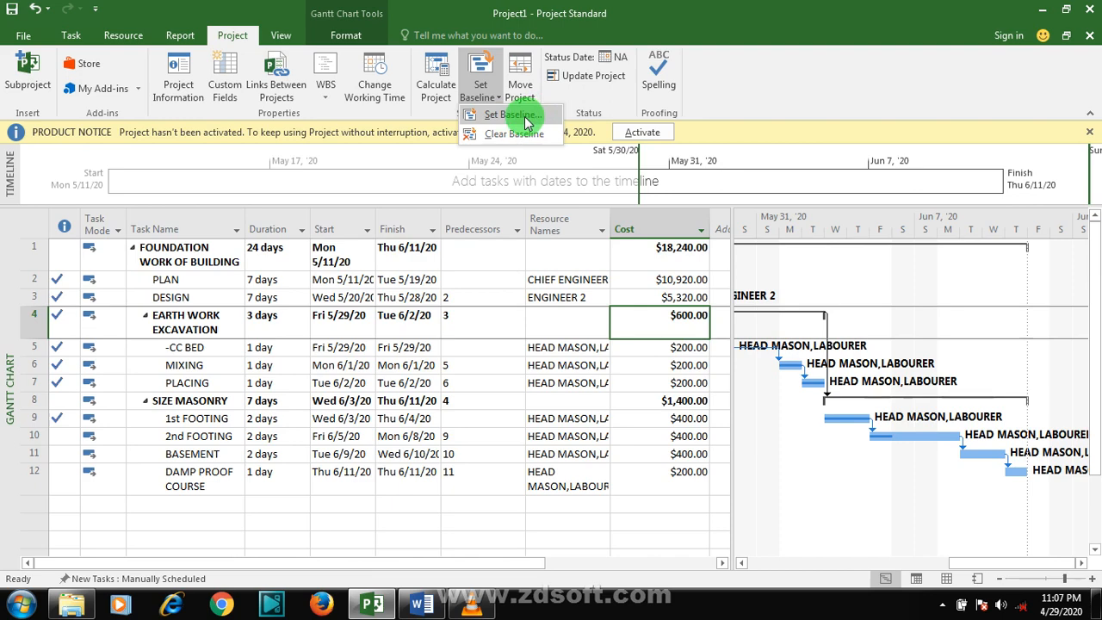
pyautogui.click(526, 117)
pyautogui.click(567, 417)
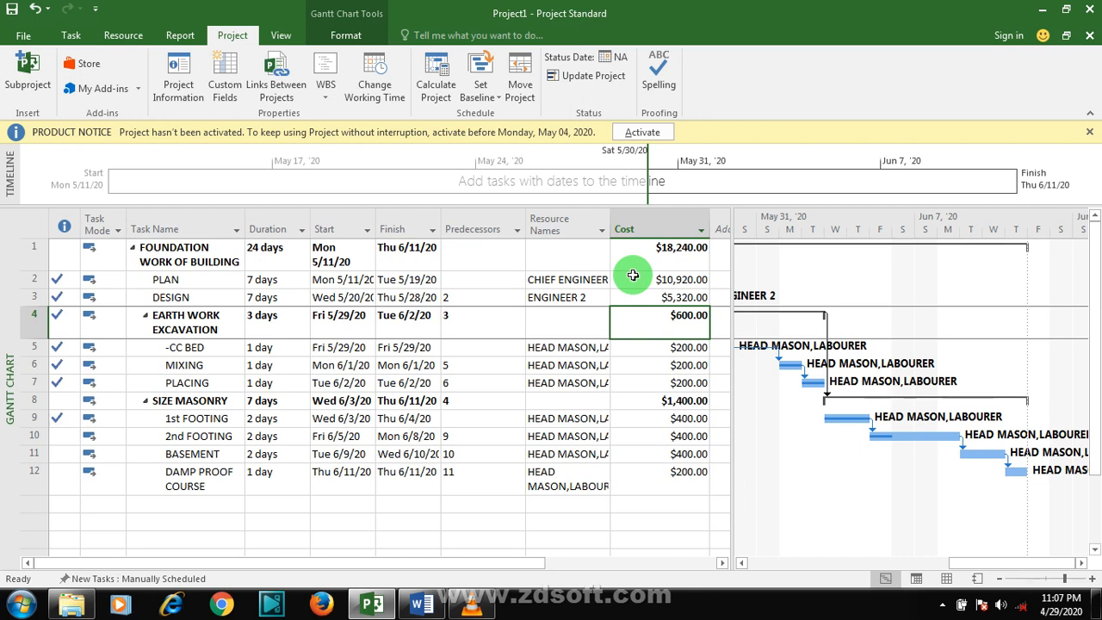
pyautogui.click(72, 39)
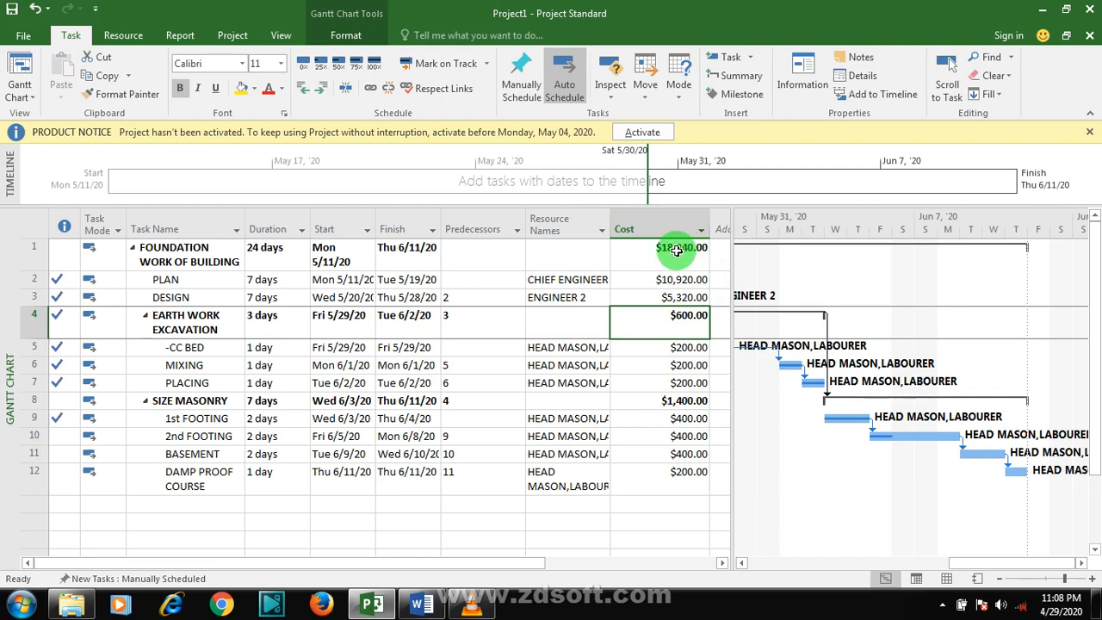
# Switch the foundation work schedule from the Gantt Chart view to the Tracking Gantt view.
pyautogui.moveTo(984, 561); pyautogui.dragTo(858, 535)
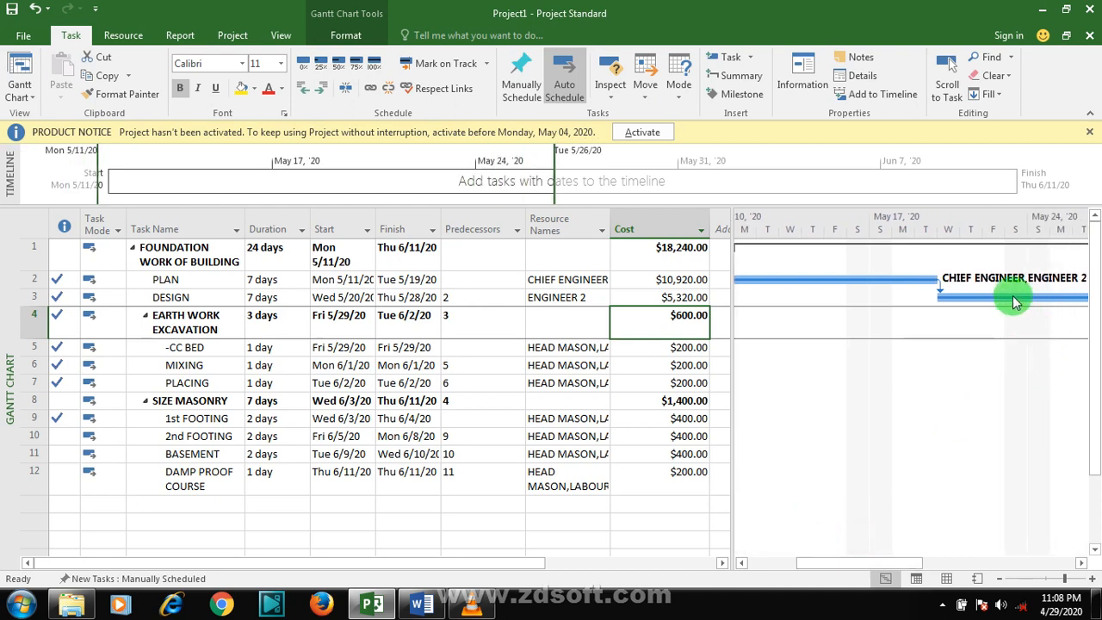
pyautogui.moveTo(849, 566); pyautogui.dragTo(873, 570)
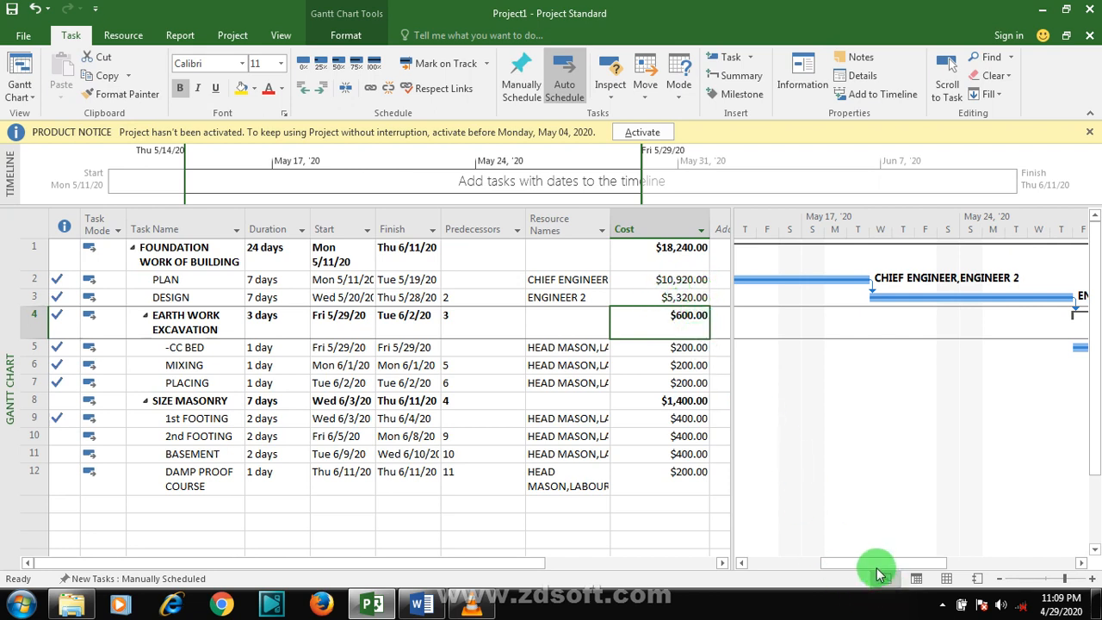
pyautogui.moveTo(878, 563); pyautogui.dragTo(790, 566)
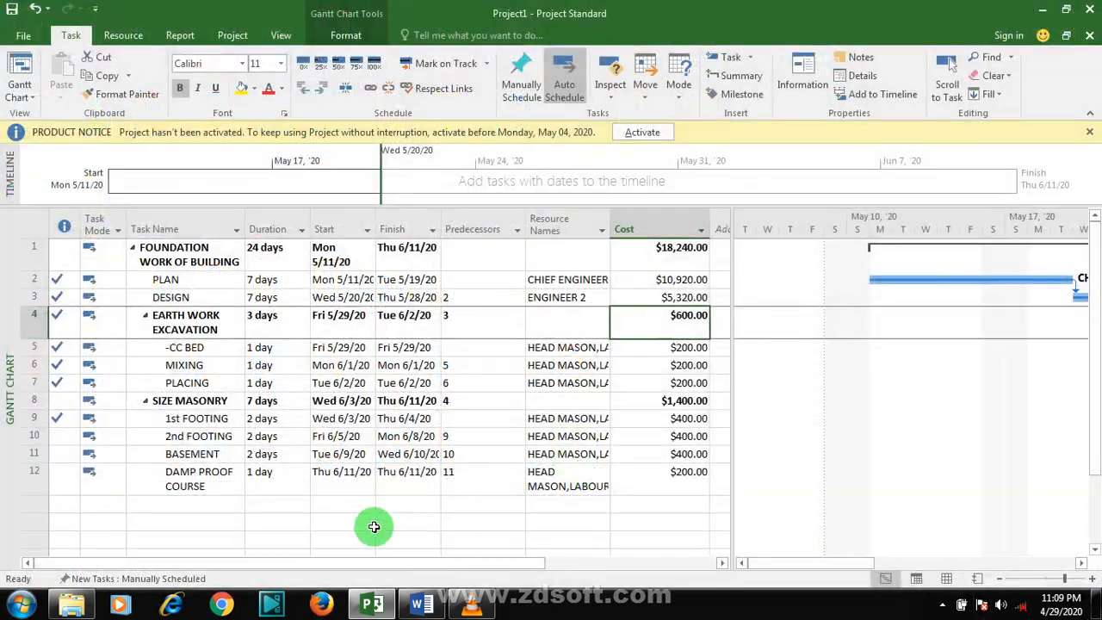
pyautogui.click(19, 90)
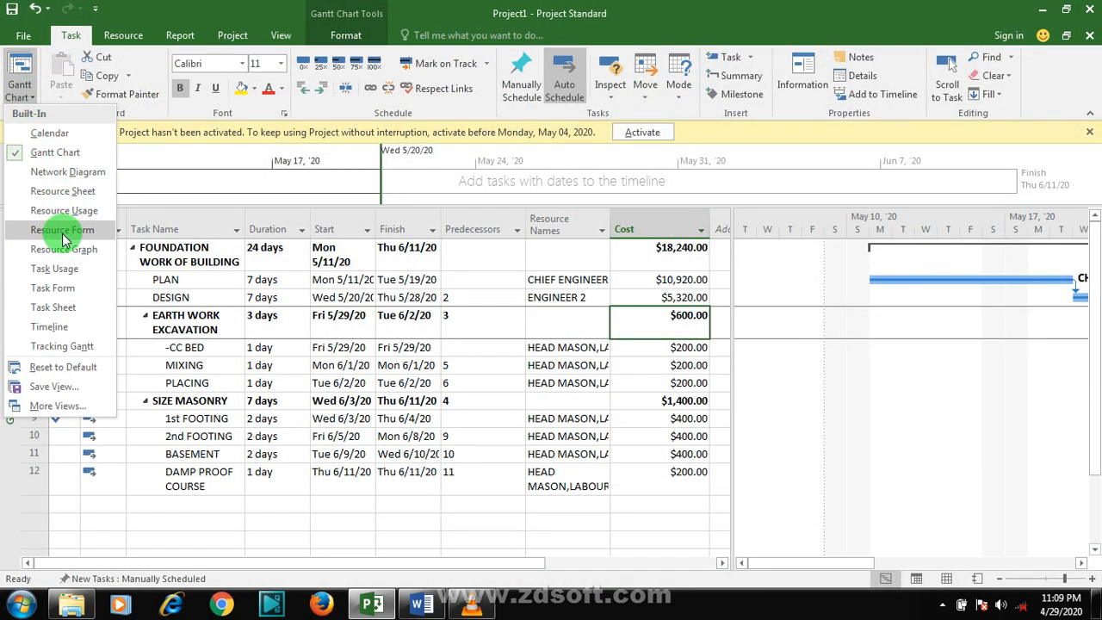
pyautogui.click(80, 353)
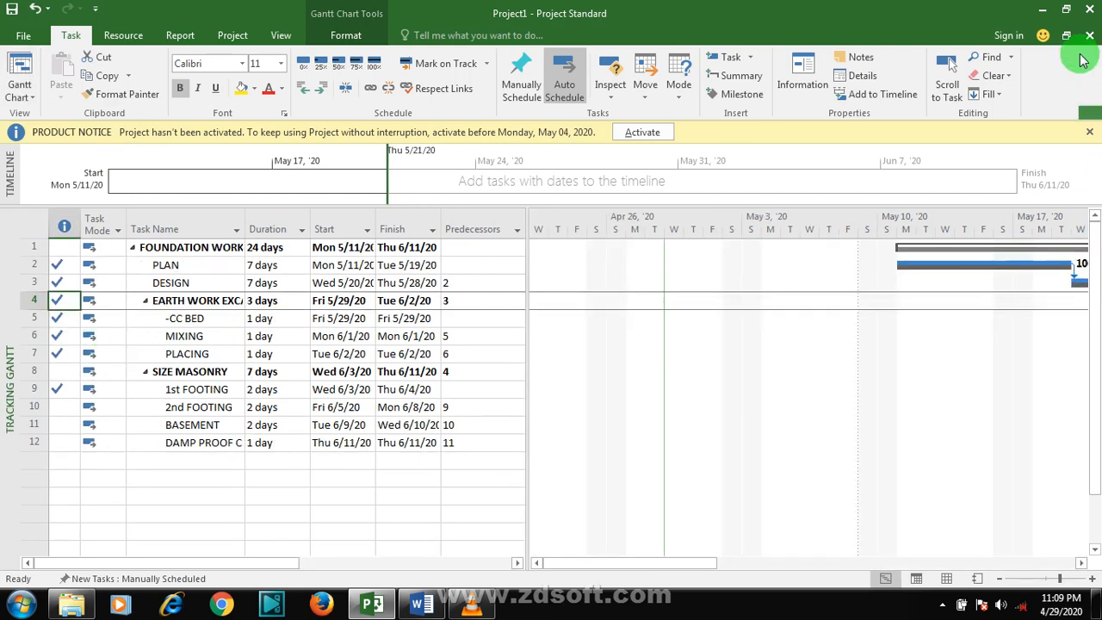
pyautogui.click(20, 90)
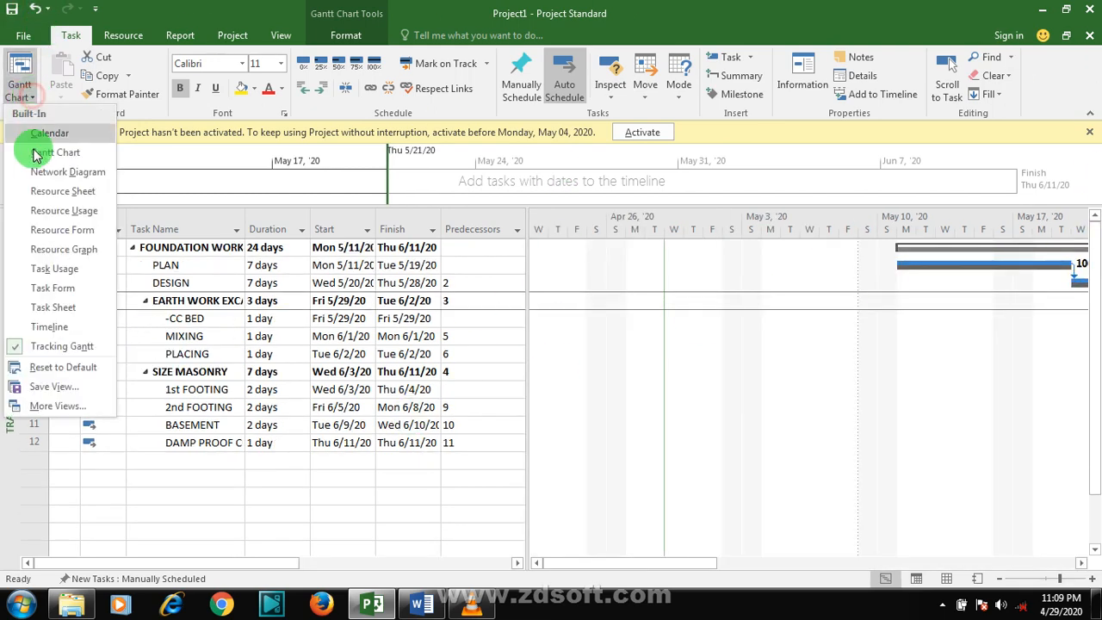
pyautogui.click(62, 353)
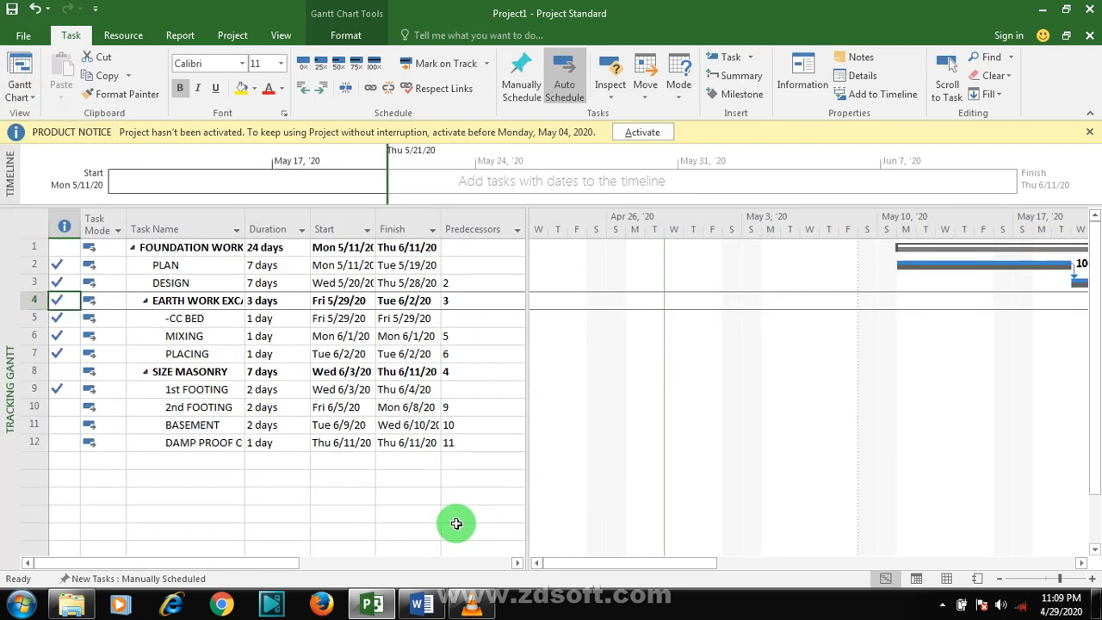
pyautogui.scroll(-3, 469, 521)
pyautogui.scroll(3, 477, 514)
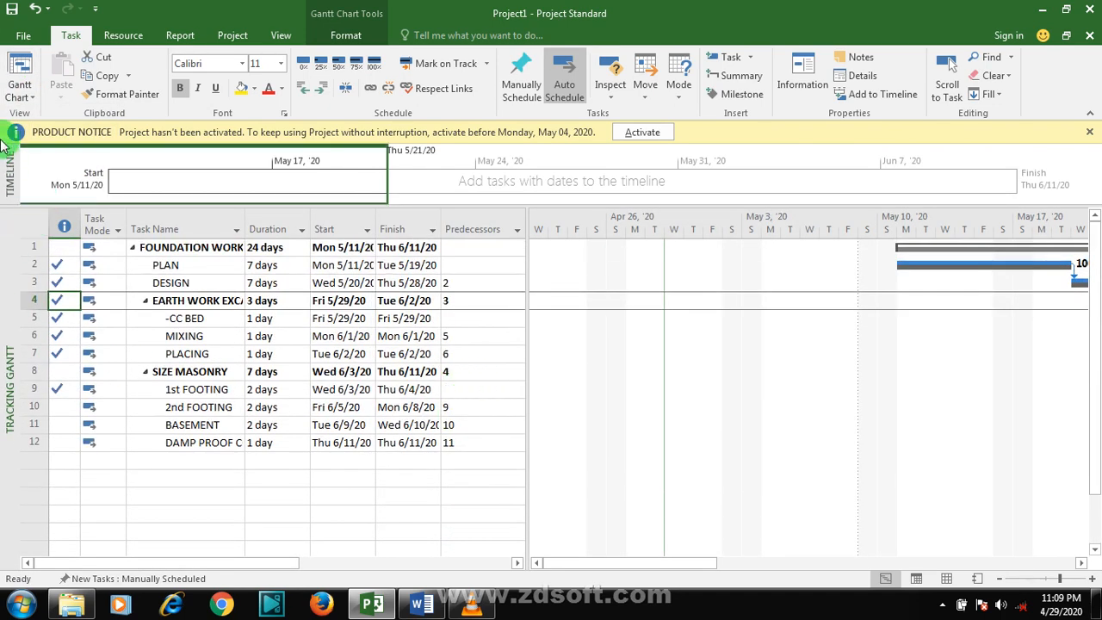
pyautogui.click(19, 93)
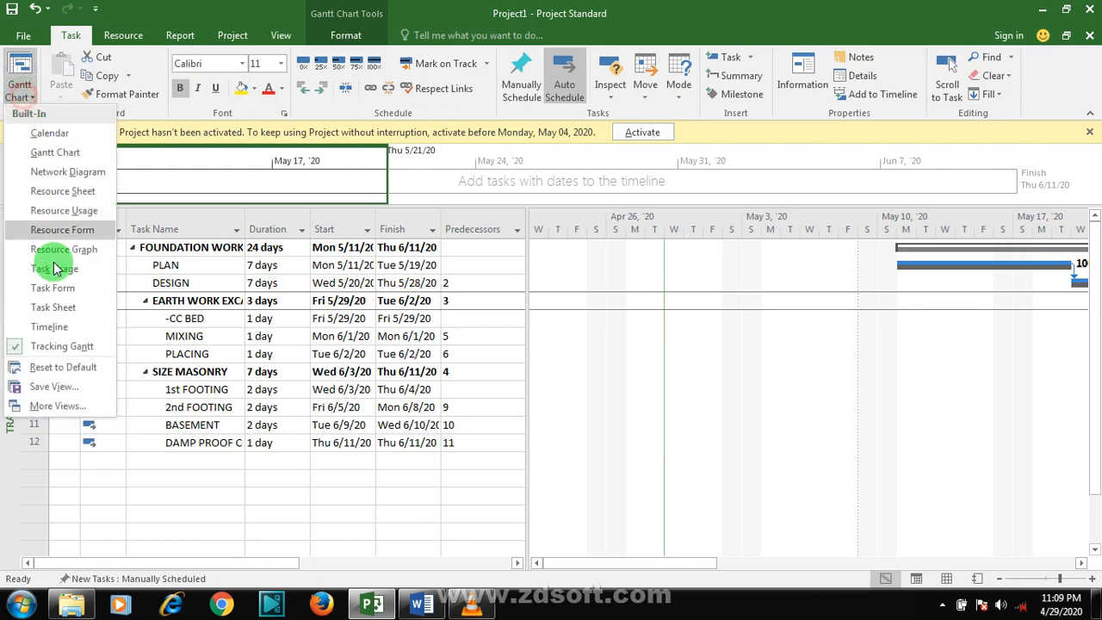
pyautogui.click(17, 352)
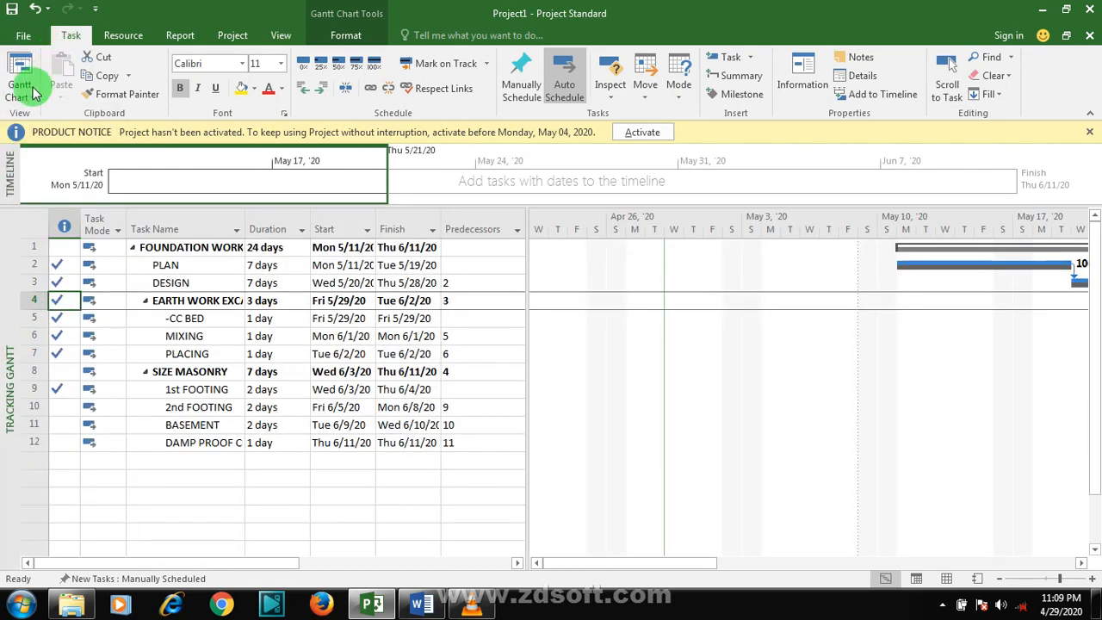
pyautogui.click(19, 90)
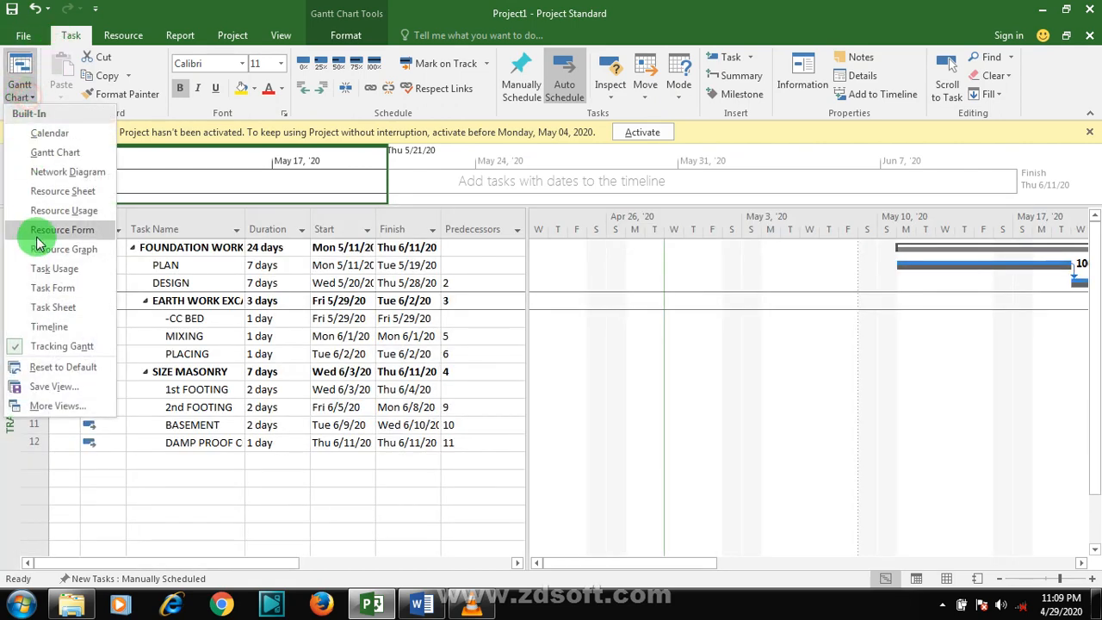
pyautogui.click(67, 347)
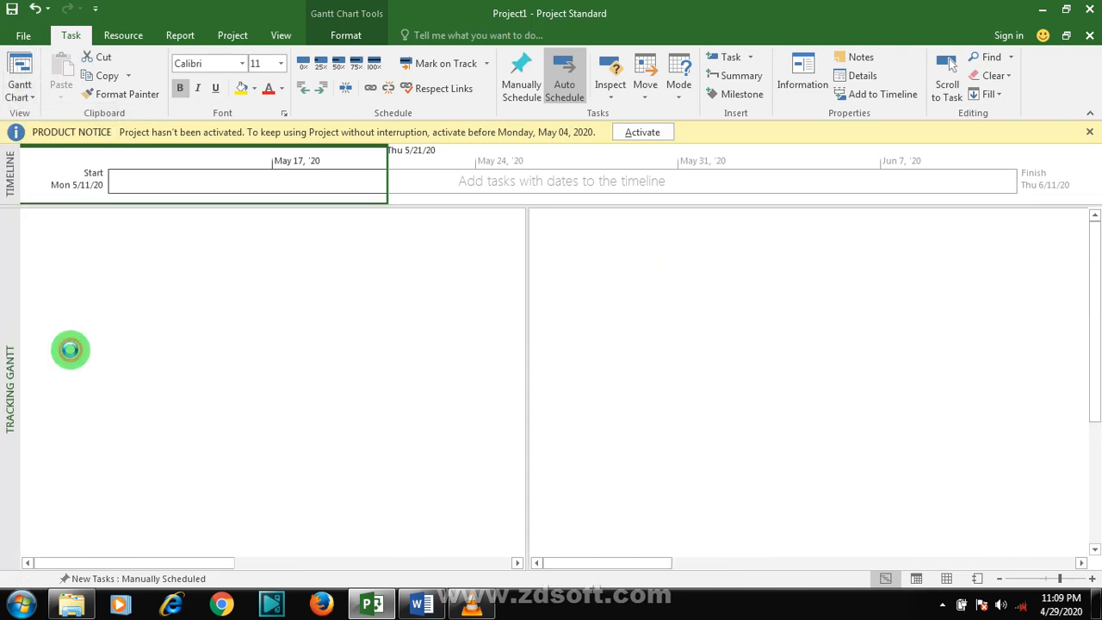
pyautogui.scroll(-2, 648, 368)
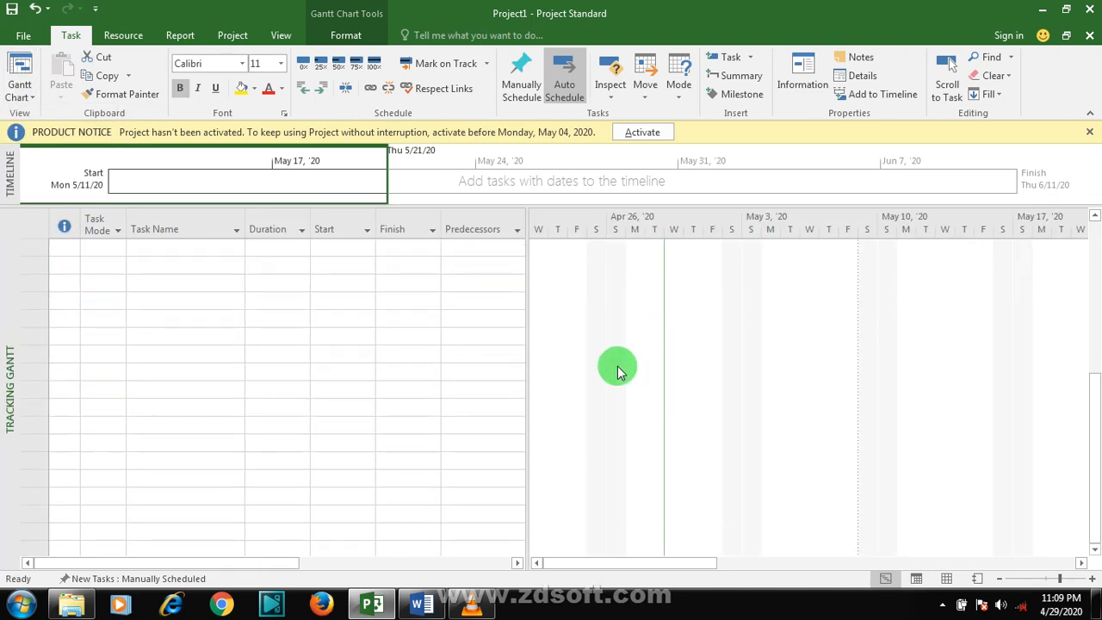
pyautogui.scroll(2, 606, 367)
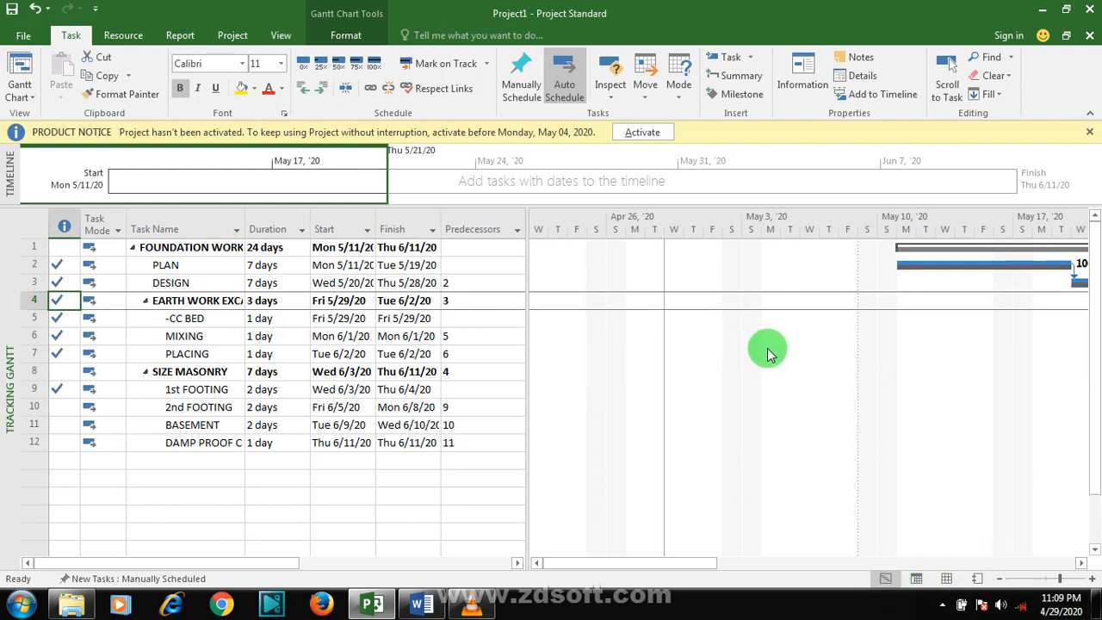
# Examine the baseline and progress bars of all tasks in the Tracking Gantt, including the 2nd FOOTING task's critical progress details.
pyautogui.moveTo(664, 561); pyautogui.dragTo(817, 556)
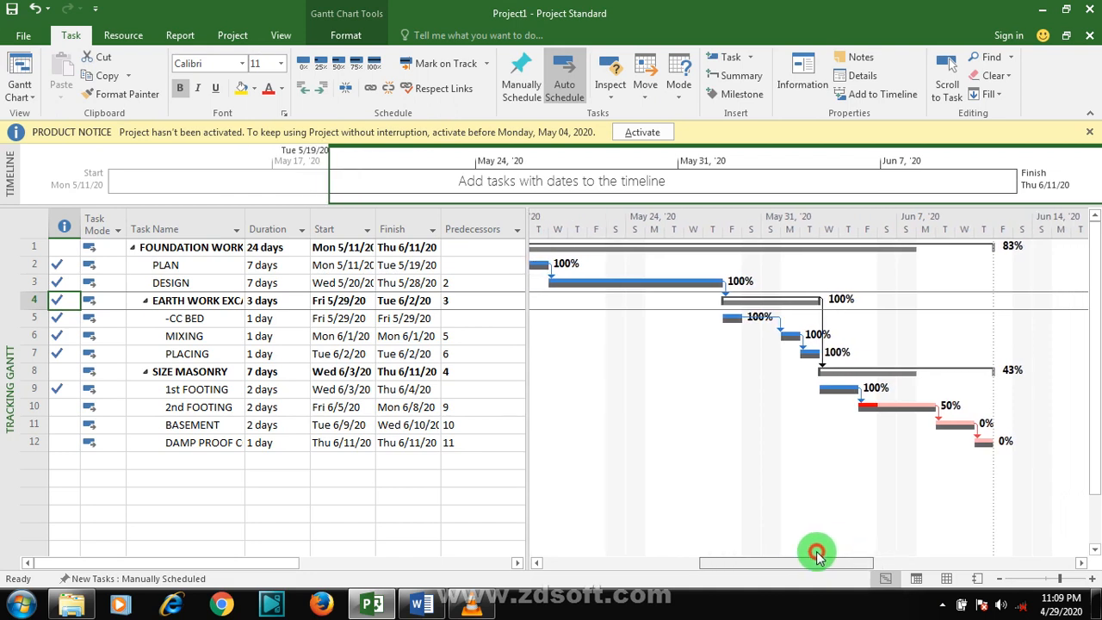
pyautogui.moveTo(821, 556); pyautogui.dragTo(846, 525)
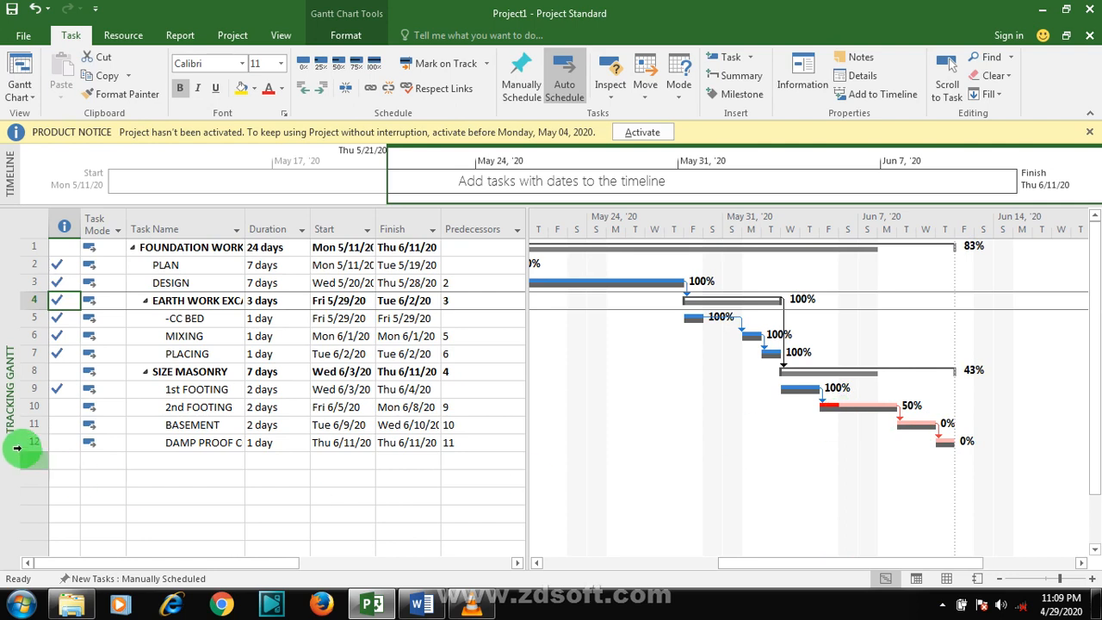
pyautogui.click(200, 409)
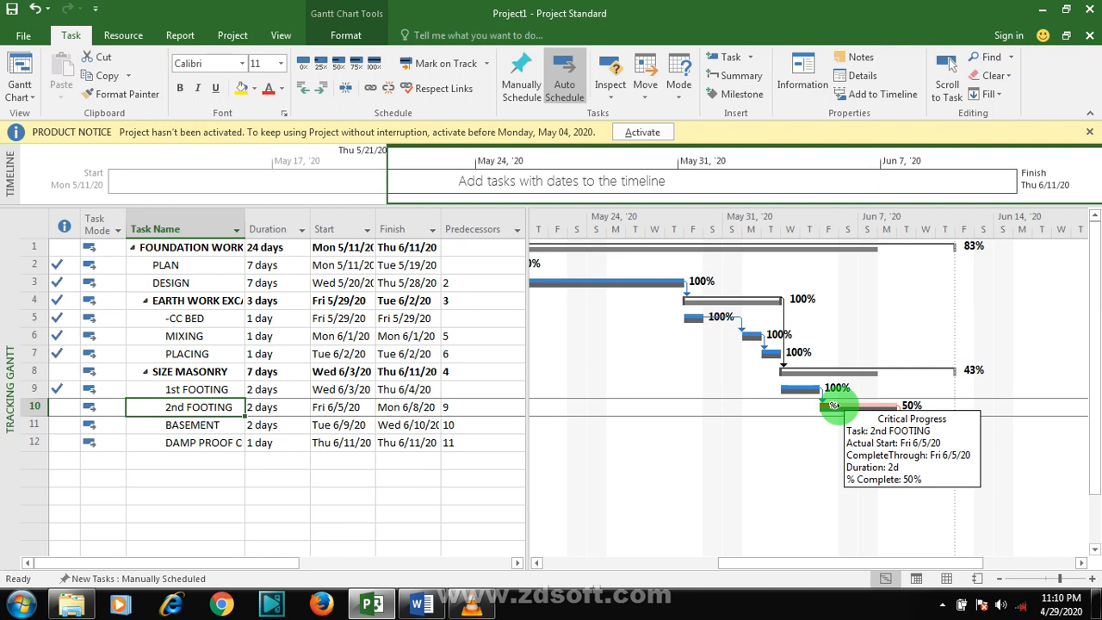
pyautogui.moveTo(832, 405); pyautogui.dragTo(834, 406)
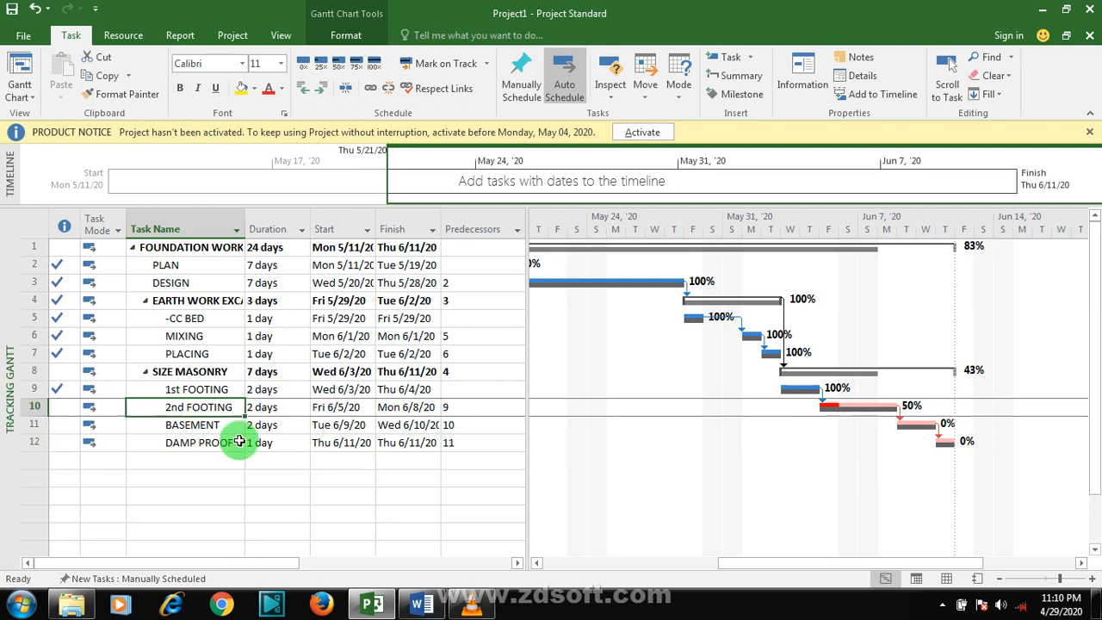
pyautogui.scroll(-3, 891, 396)
pyautogui.scroll(3, 892, 411)
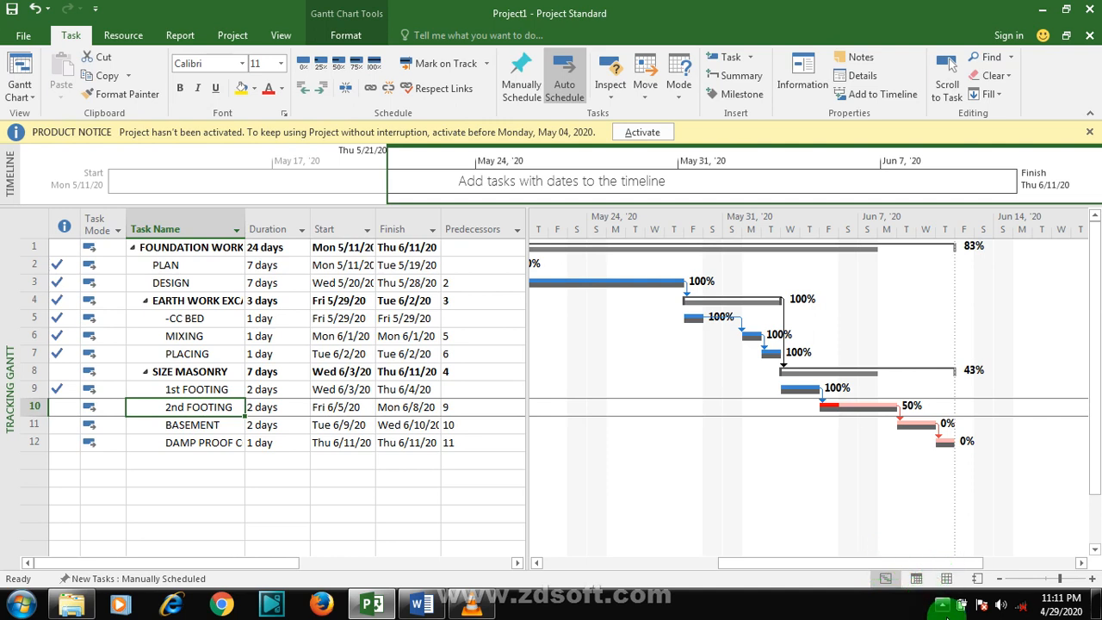
pyautogui.click(943, 607)
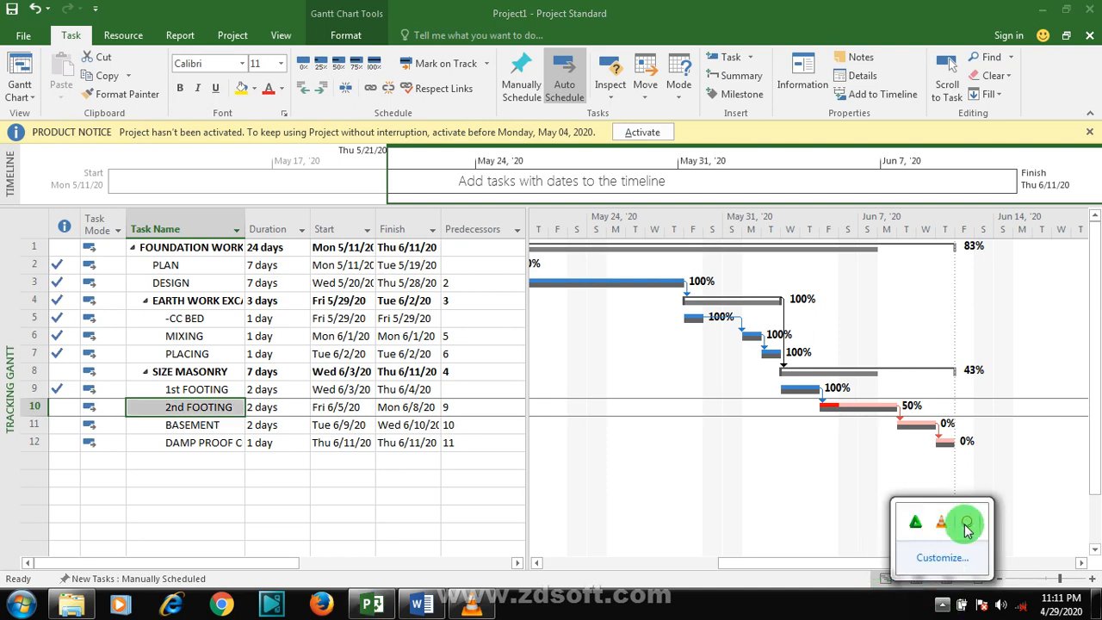
pyautogui.rightClick(966, 527)
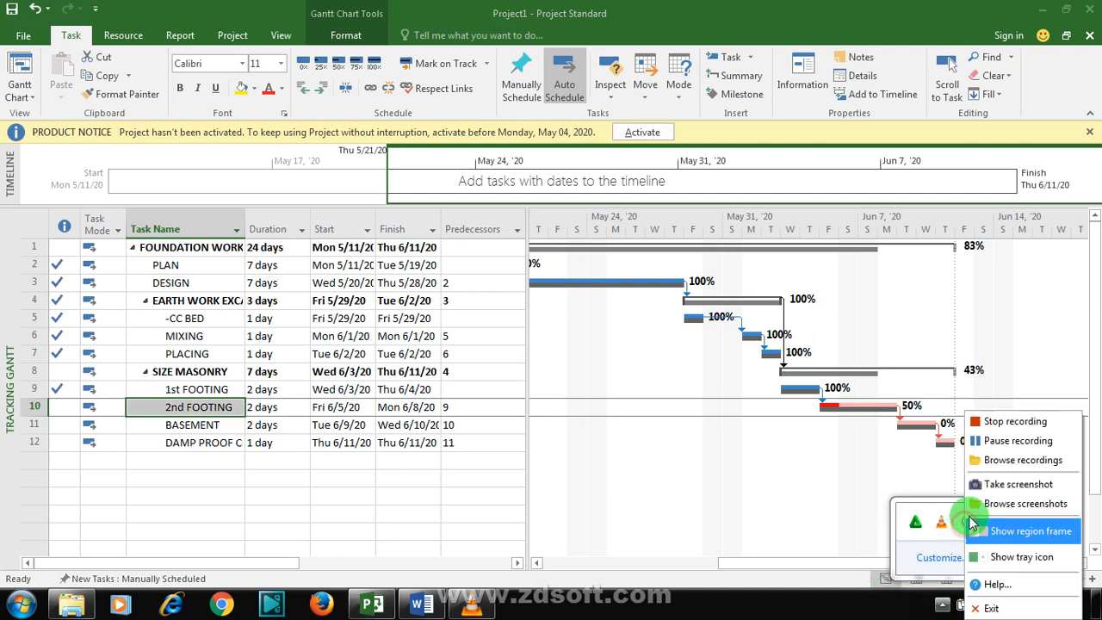